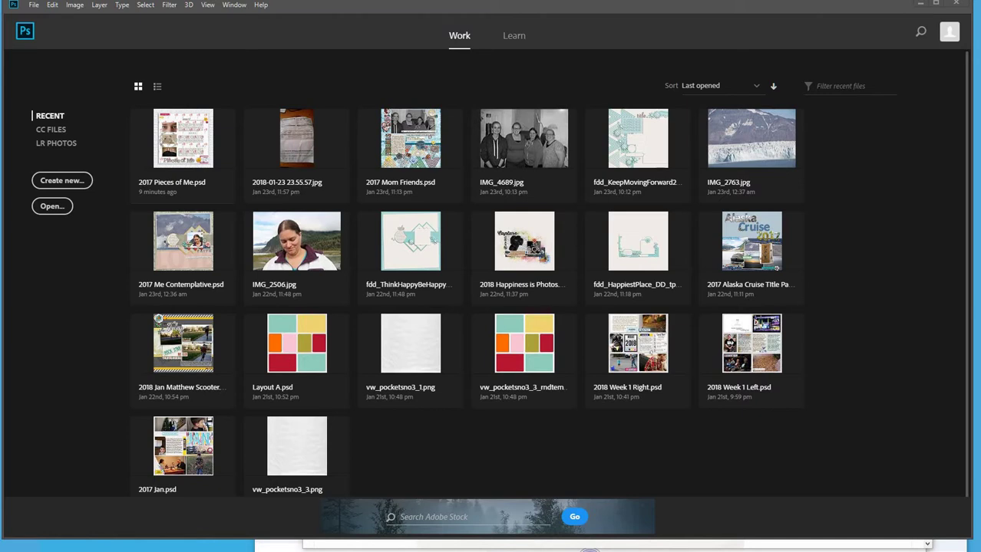
Switch to the browser and read the January 23 Scraplift Challenge rules and the Challenge Requirements section
key("alt+Tab")
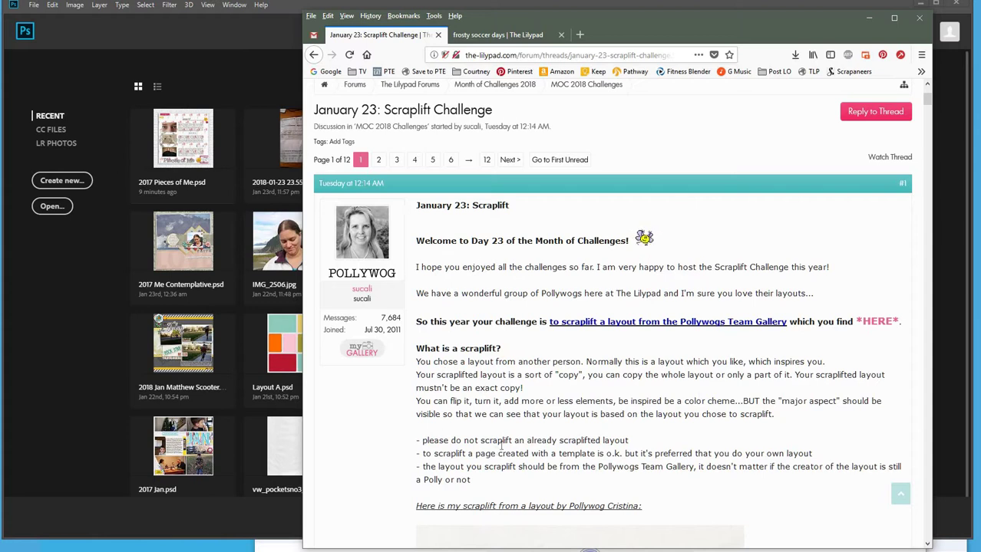
scroll(506, 386, "down", 10)
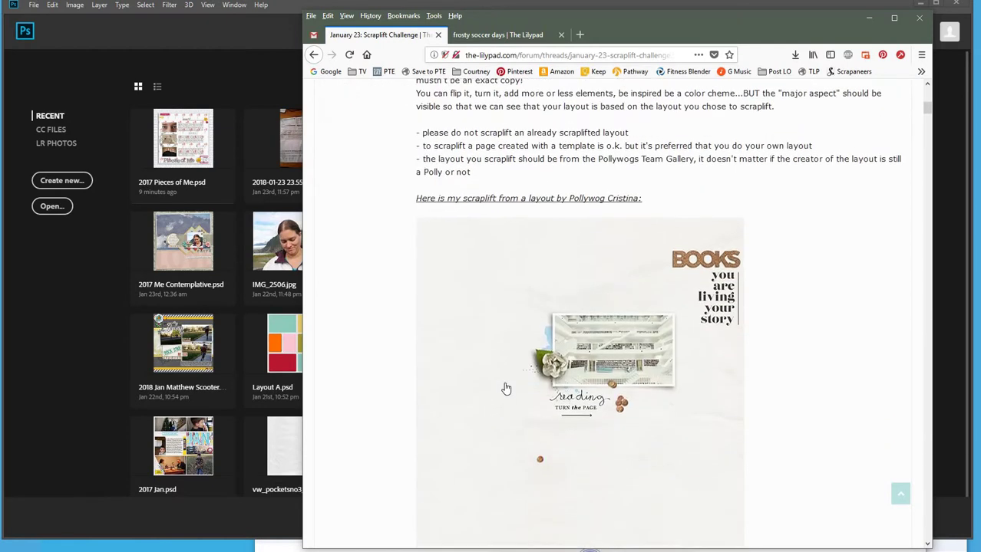
scroll(410, 352, "down", 6)
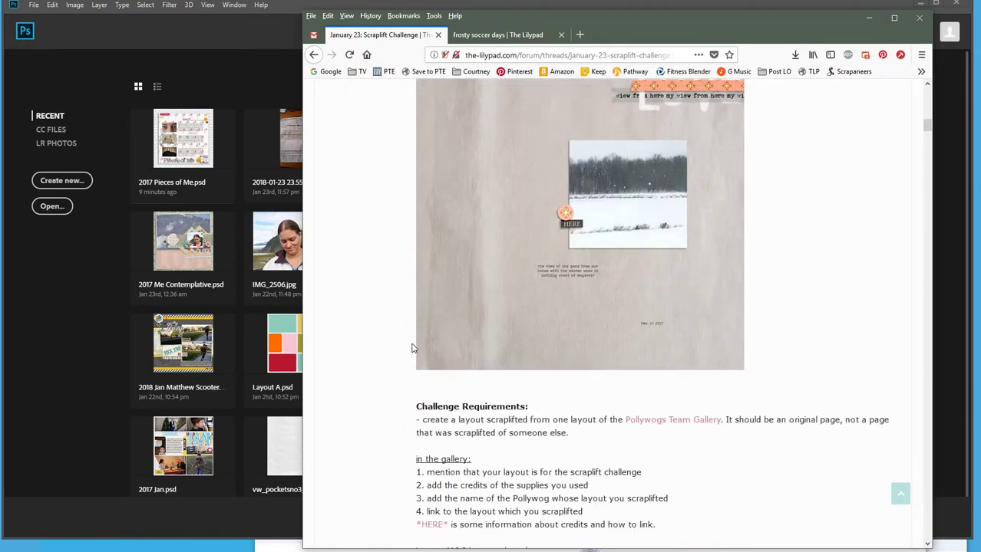
left_click_drag(421, 243, 567, 258)
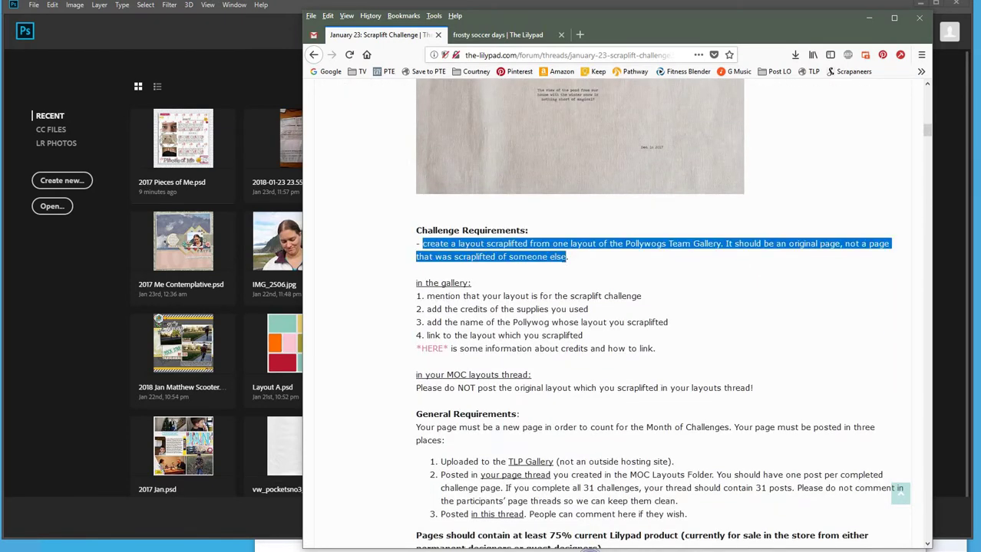
left_click(565, 254)
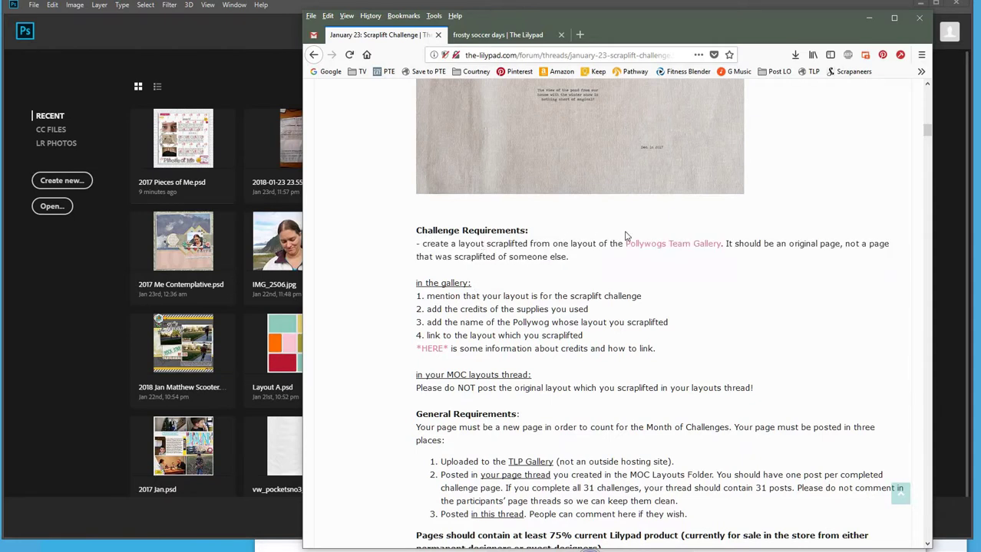
Examine the frosty soccer days layout on The Lilypad as the design reference
left_click(504, 33)
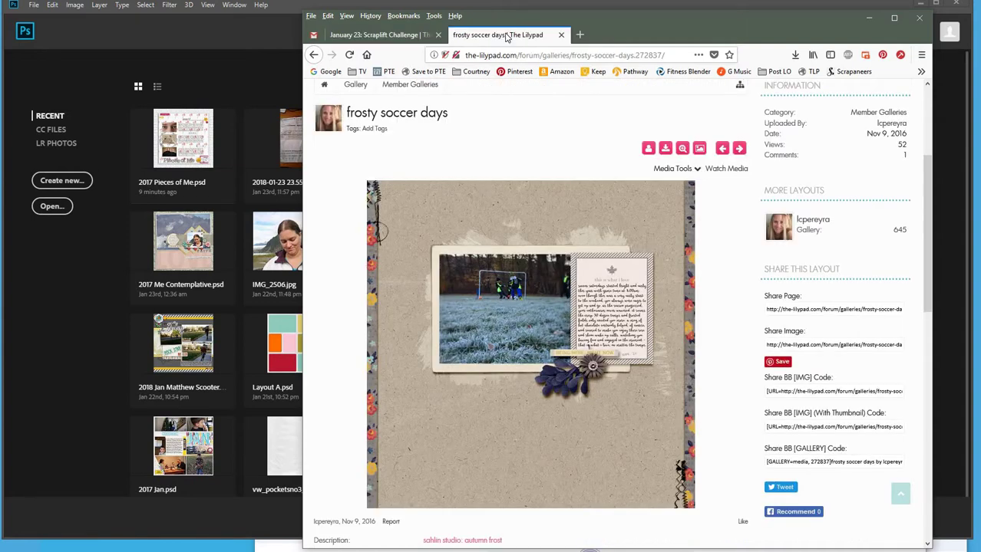
left_click(74, 185)
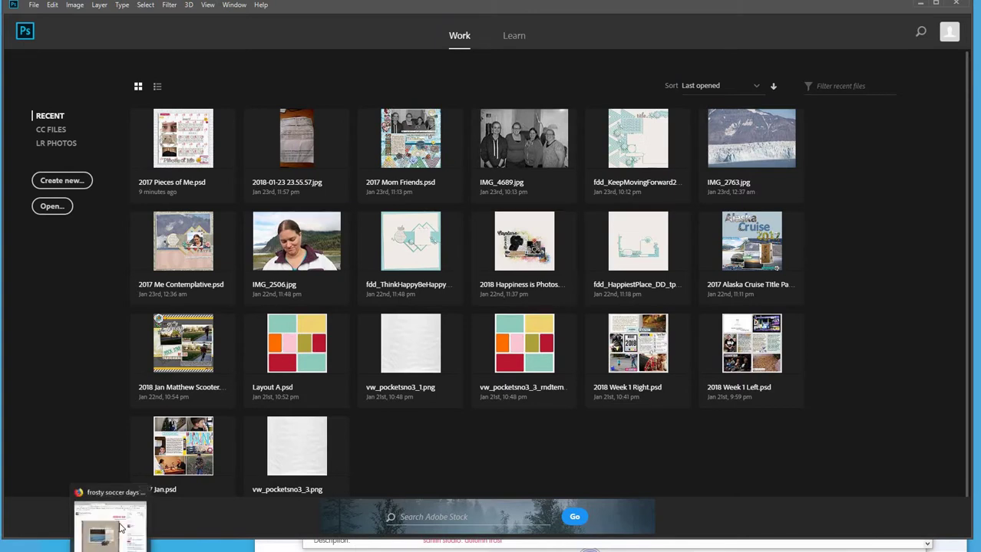
left_click(111, 551)
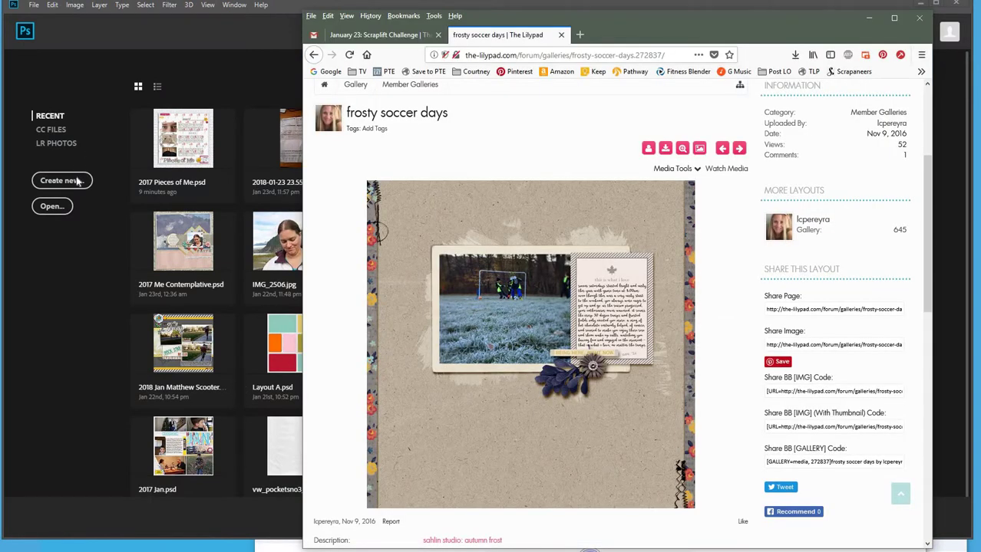
Switch to Photoshop and create a white 12 x 12 inch RGB document at 300 pixels/inch from the Scrap Page preset
left_click(74, 183)
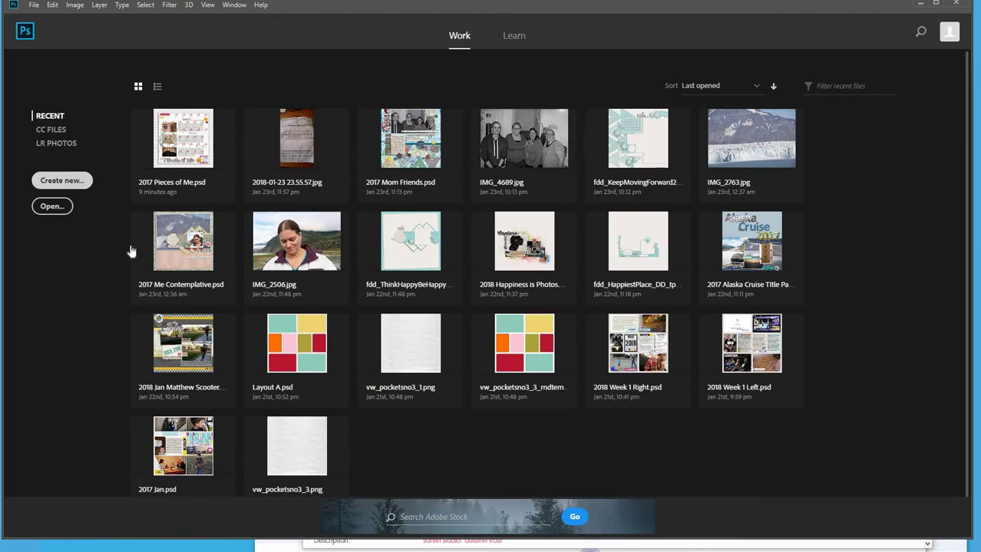
left_click(62, 181)
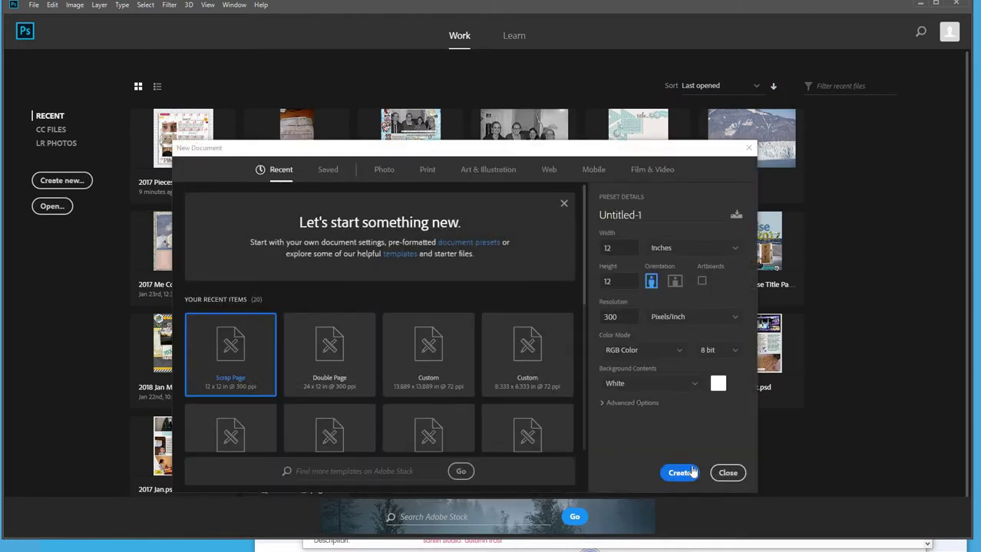
left_click(678, 473)
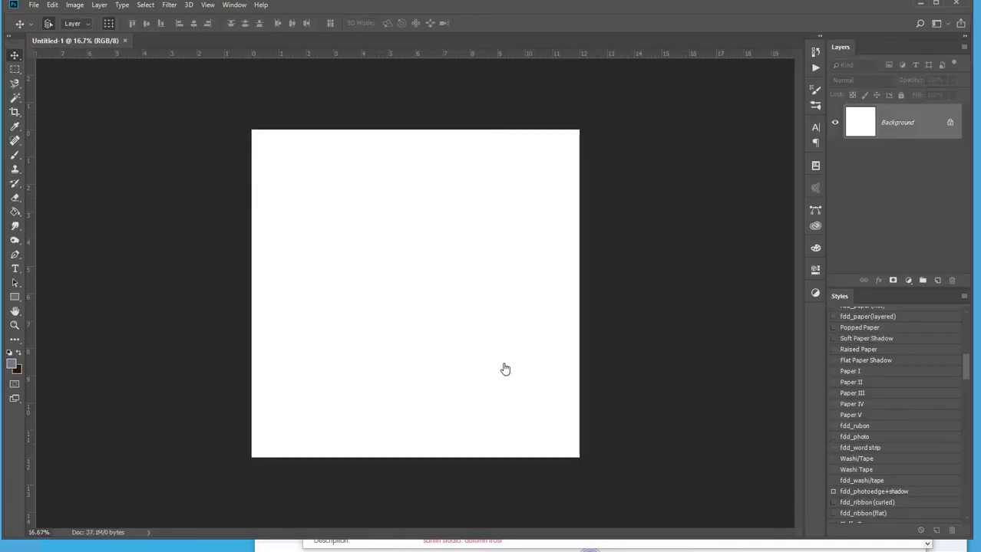
Recheck the reference layout in the browser, and place the photo 2017-09-17 13.47.20 on the new Photoshop page
key("alt+Tab")
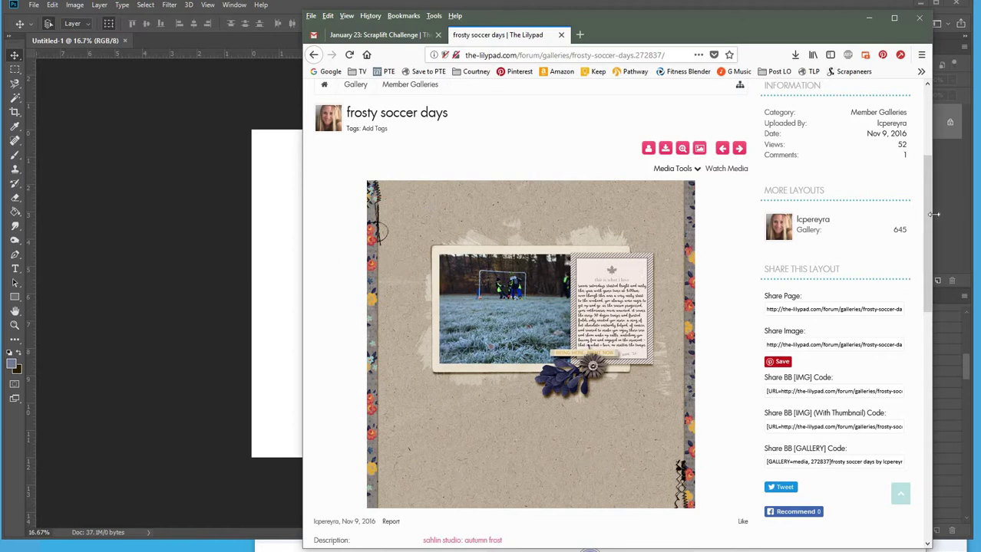
scroll(663, 308, "down", 1)
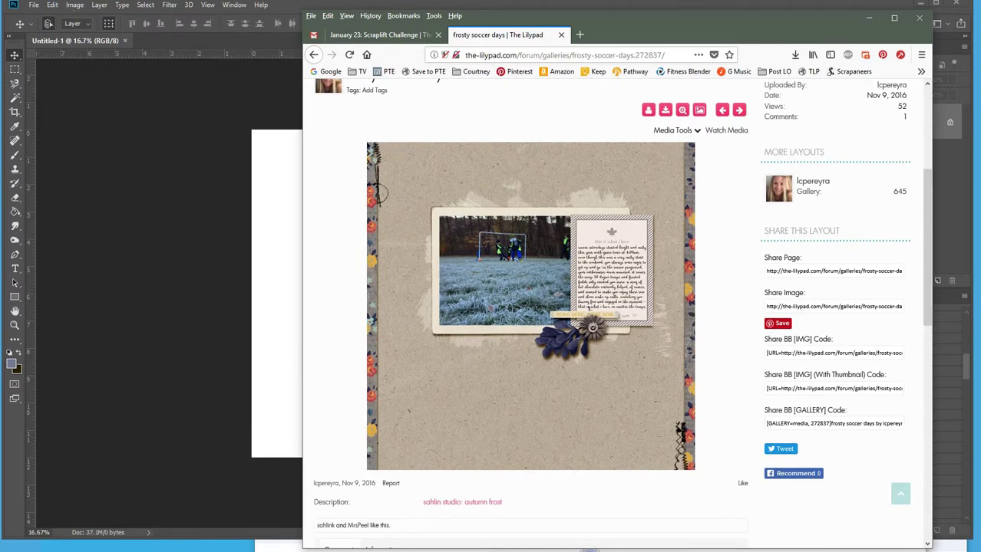
key("super+e")
key("super+shift+Left")
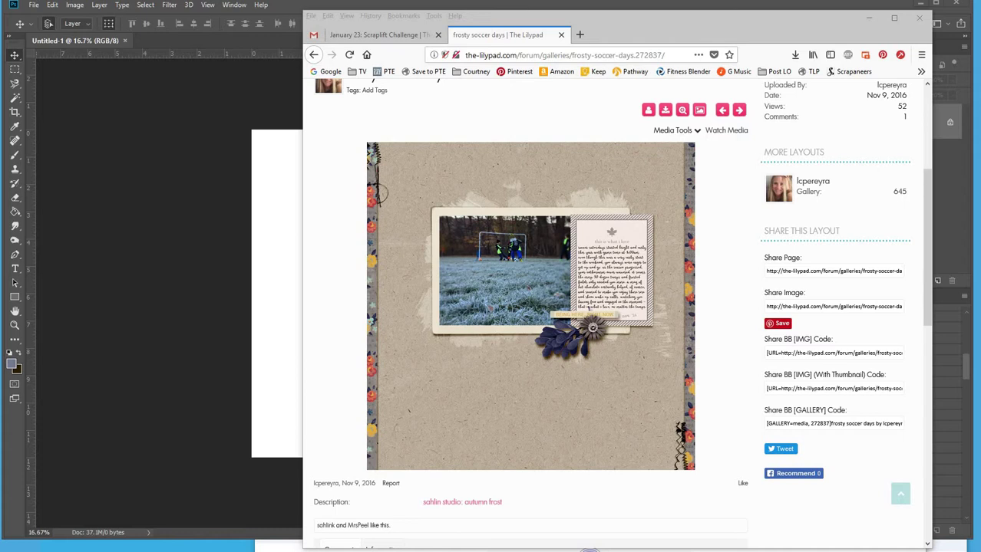
left_click(247, 201)
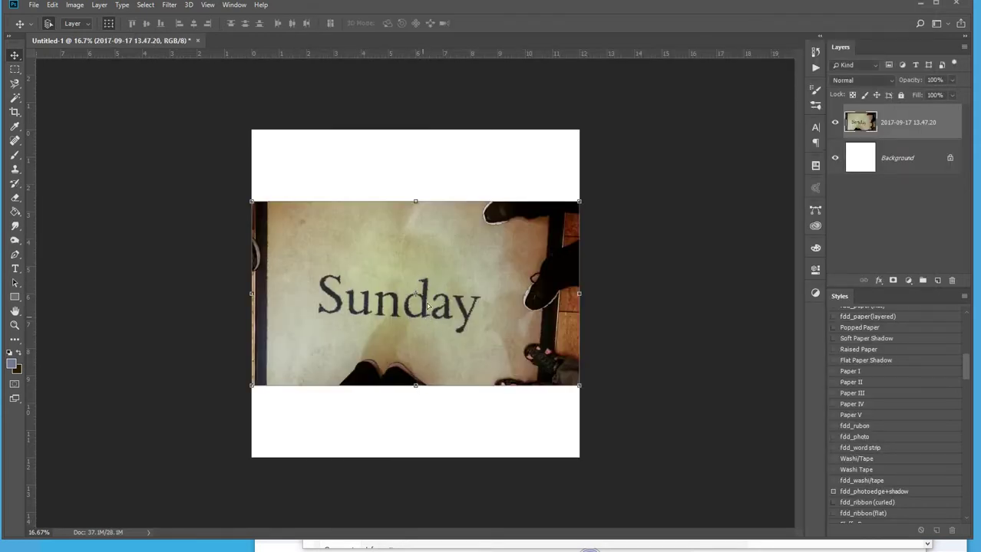
Move the Sunday photo up on the page, aligned with both side edges, and commit its position
left_click_drag(428, 302, 433, 282)
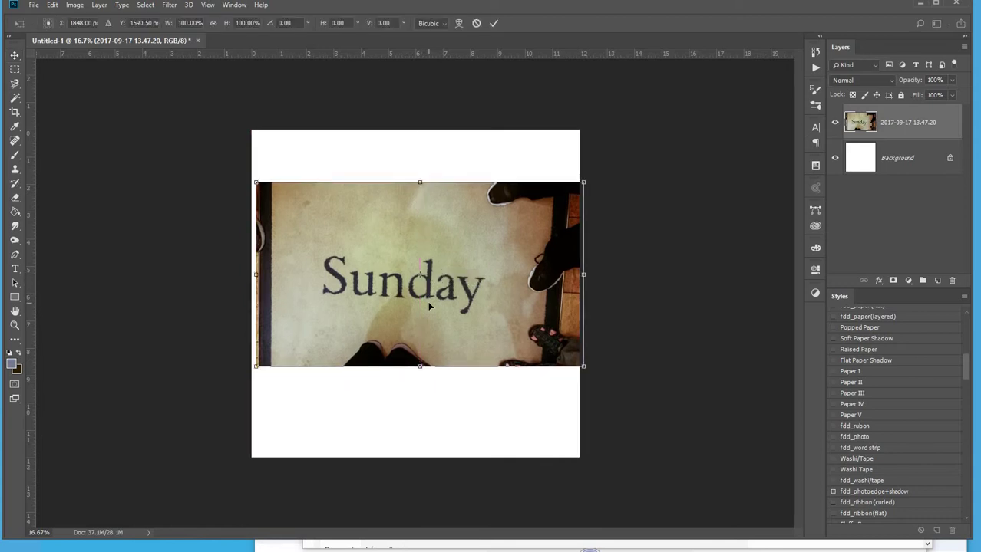
left_click_drag(427, 291, 422, 285)
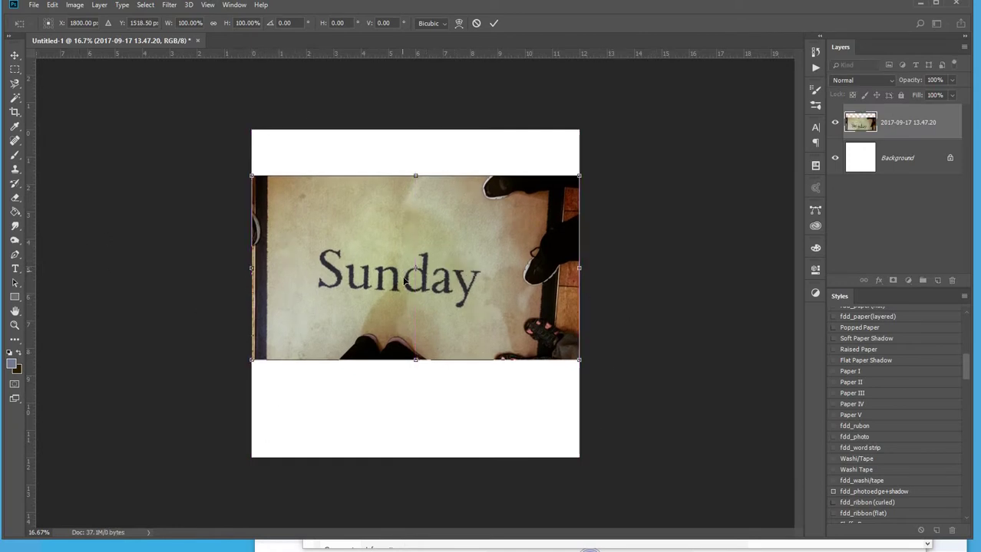
key("Return")
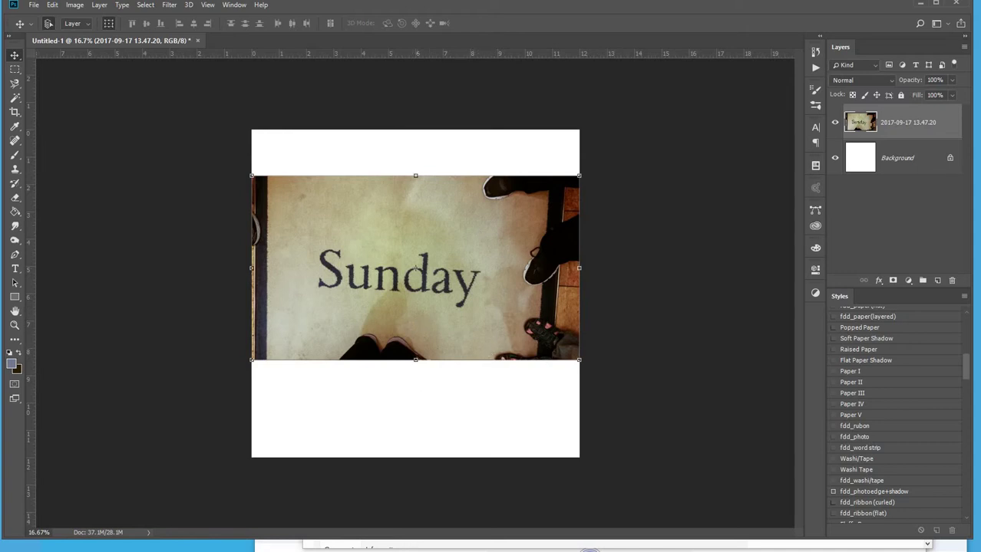
Look over the Sunday Morning kit and pocket card previews in Windows Photo Viewer, and close both previews
key("alt+Tab")
left_click_drag(607, 66, 260, 1)
key("alt+Tab")
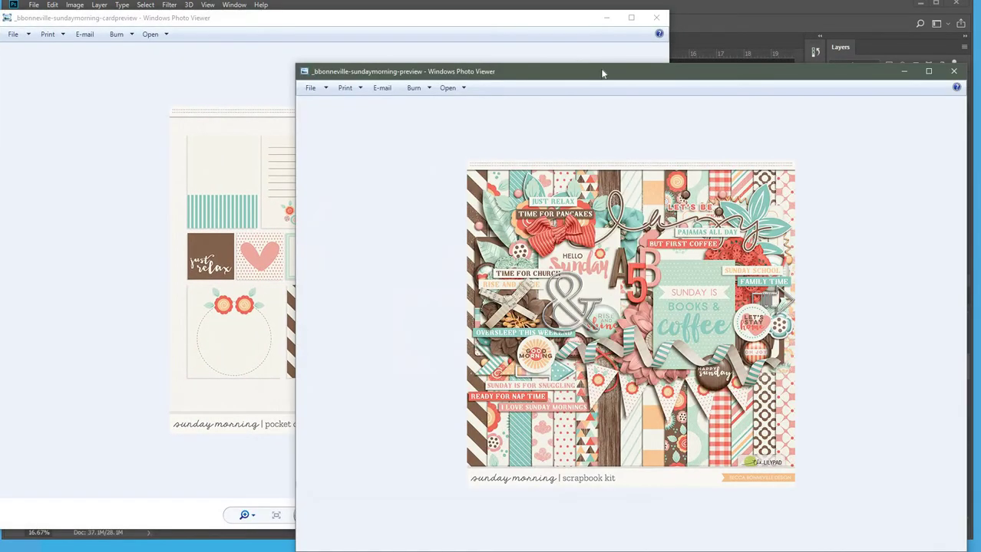
left_click_drag(601, 72, 595, 7)
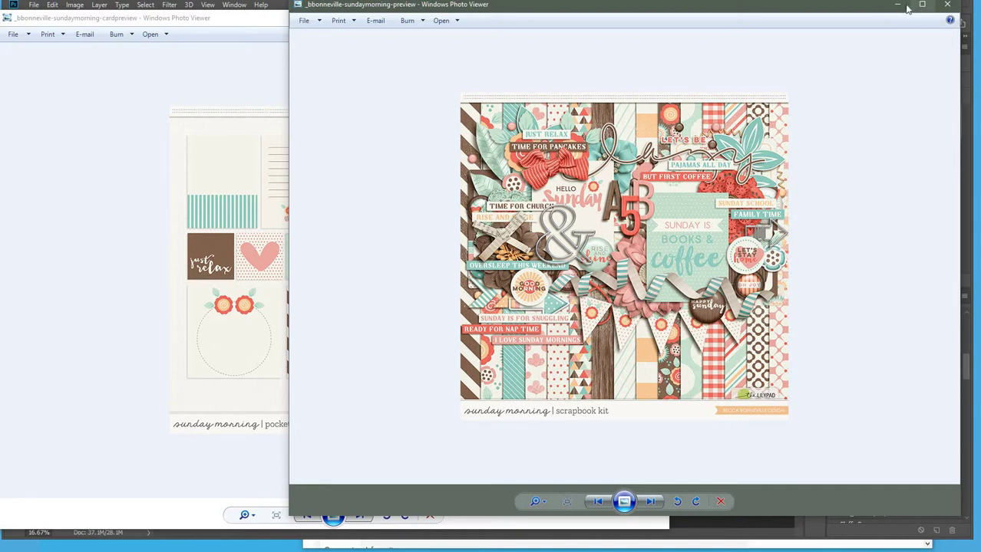
left_click(946, 5)
key("alt+F4")
Check the reference layout, return to Photoshop, and scale the Sunday photo down to about 7 inches wide on the page's left side
key("alt+Tab")
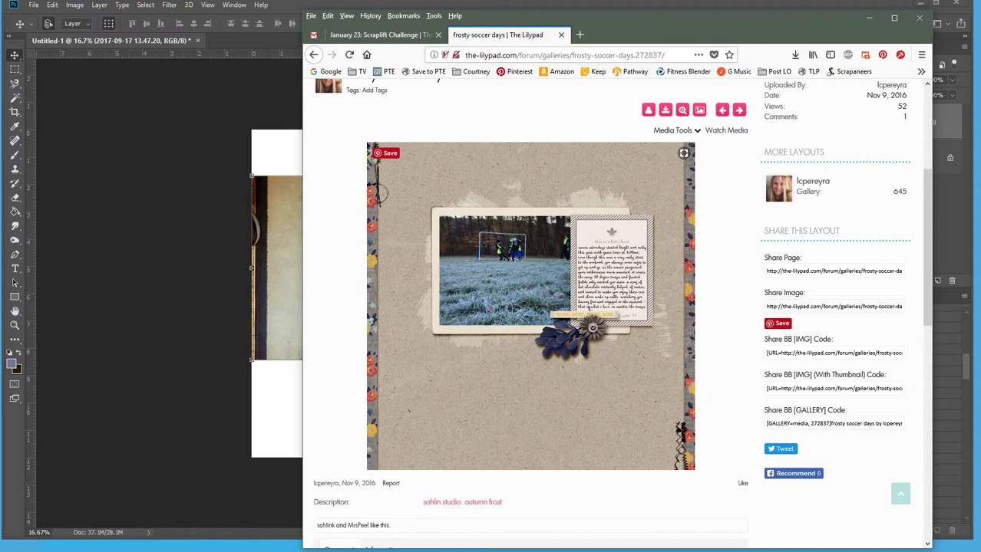
left_click(868, 19)
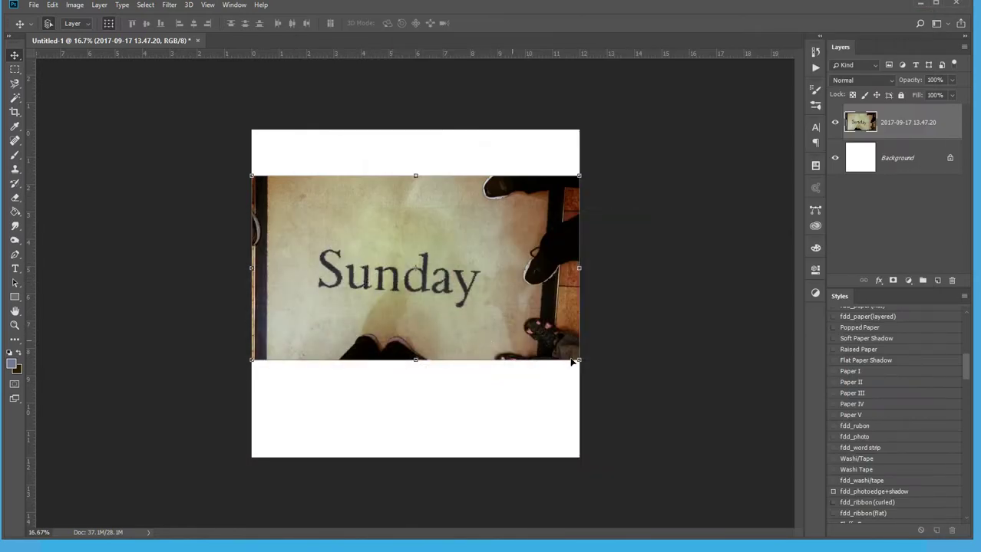
left_click_drag(578, 361, 449, 286)
left_click_drag(396, 199, 439, 236)
key("Return")
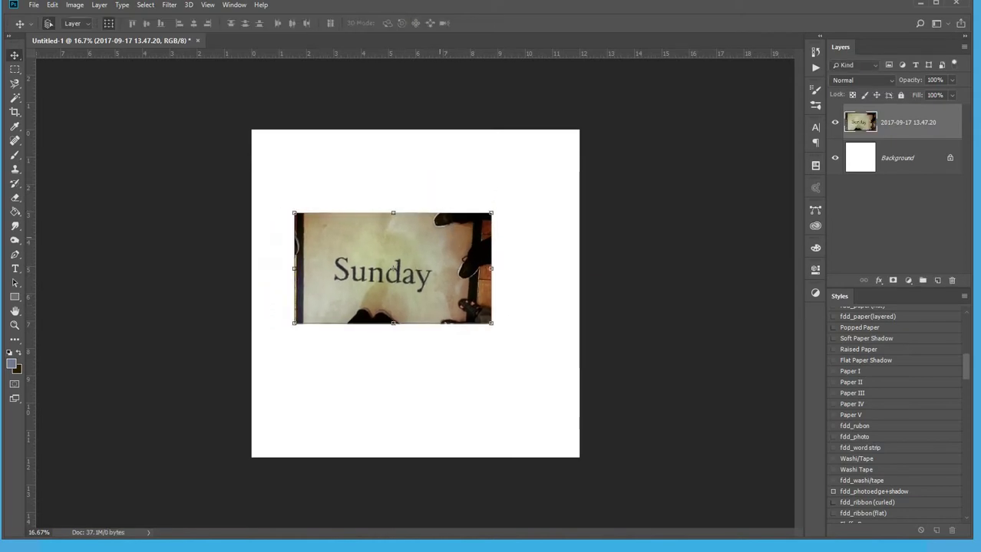
Apply the fdd_photoedge+shadow style to the Sunday photo and deselect it
left_click(910, 491)
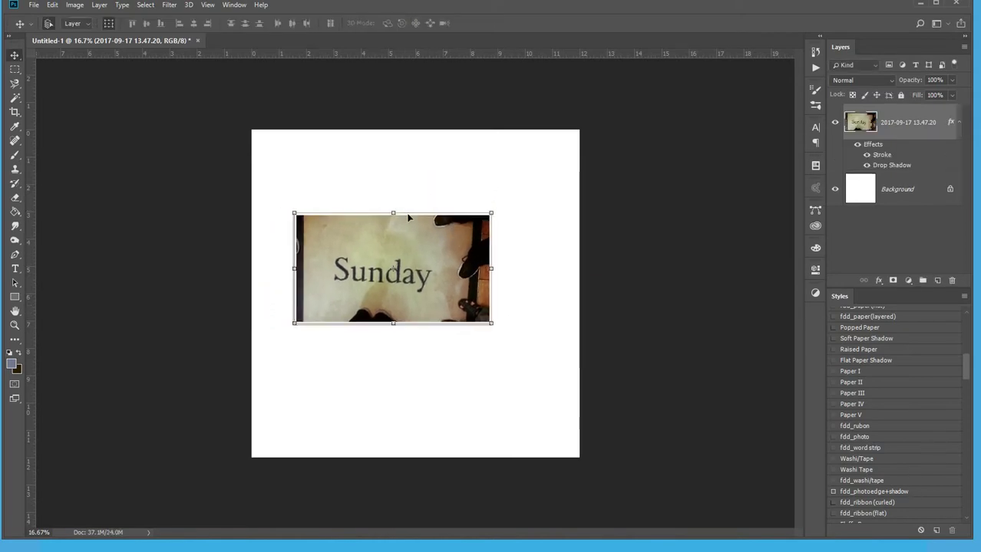
scroll(455, 270, "up", 4)
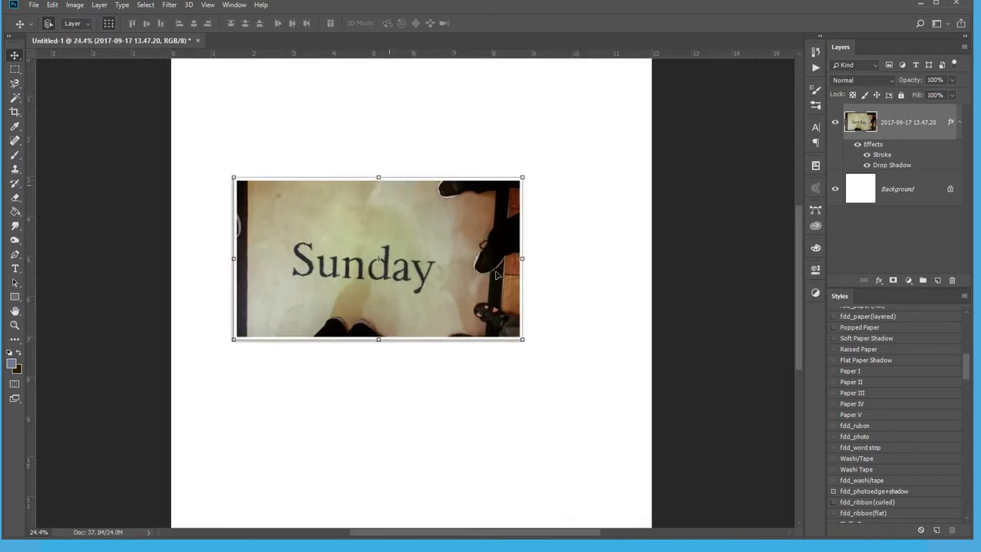
left_click(317, 454)
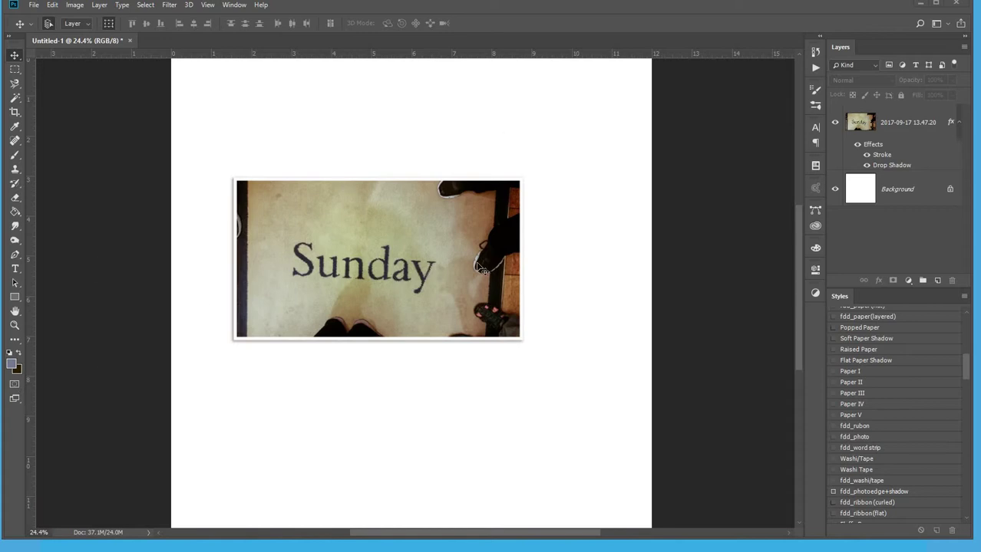
Place the card bbonneville-sundaymorning-card1 over the photo's right end at about 4 inches high and tilt it slightly clockwise
left_click_drag(2, 337, 559, 222)
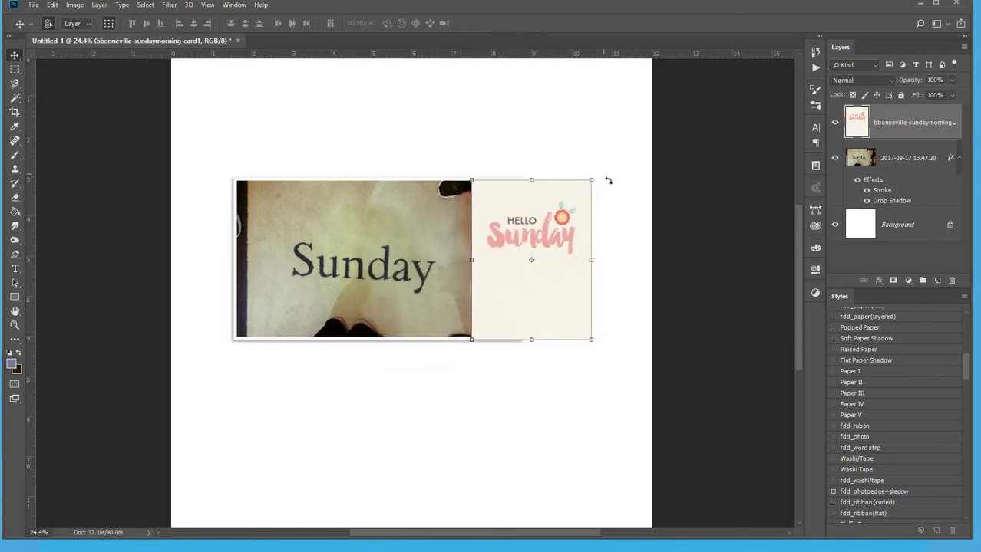
left_click_drag(606, 179, 613, 179)
key("Escape")
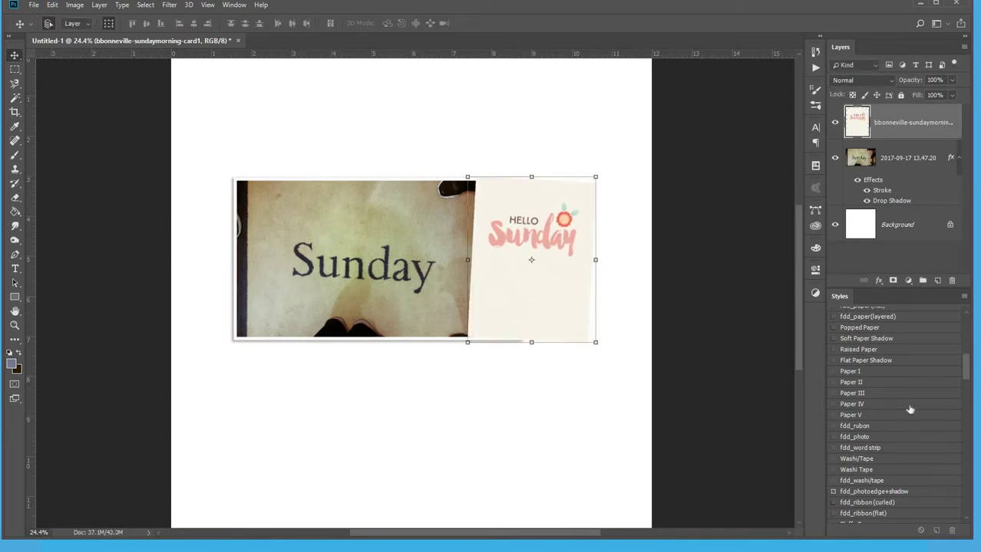
Apply the Paper II style to the Hello Sunday card, collapse both layers' effects, and review the card's first Drop Shadow settings
left_click(868, 382)
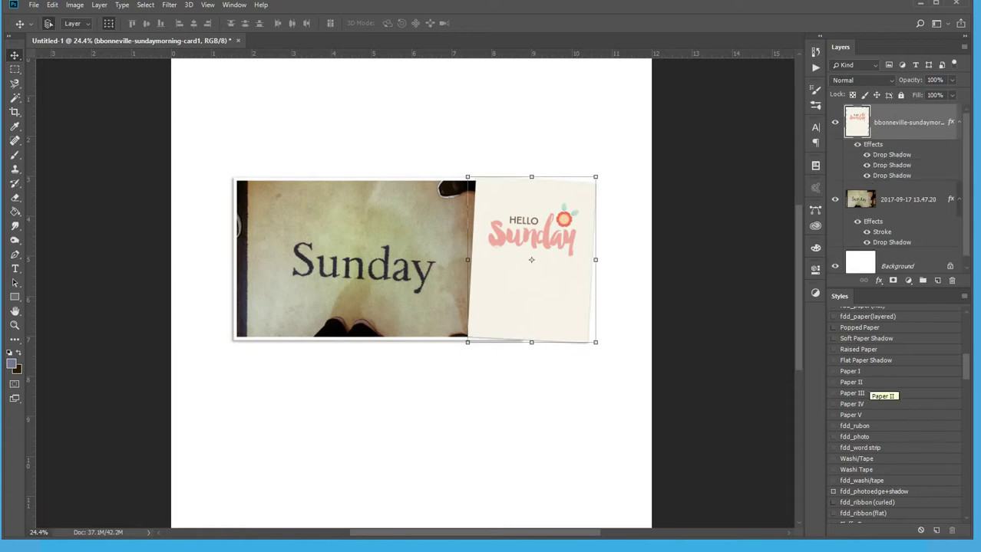
left_click(959, 122)
left_click(959, 158)
double_click(952, 124)
left_click(398, 252)
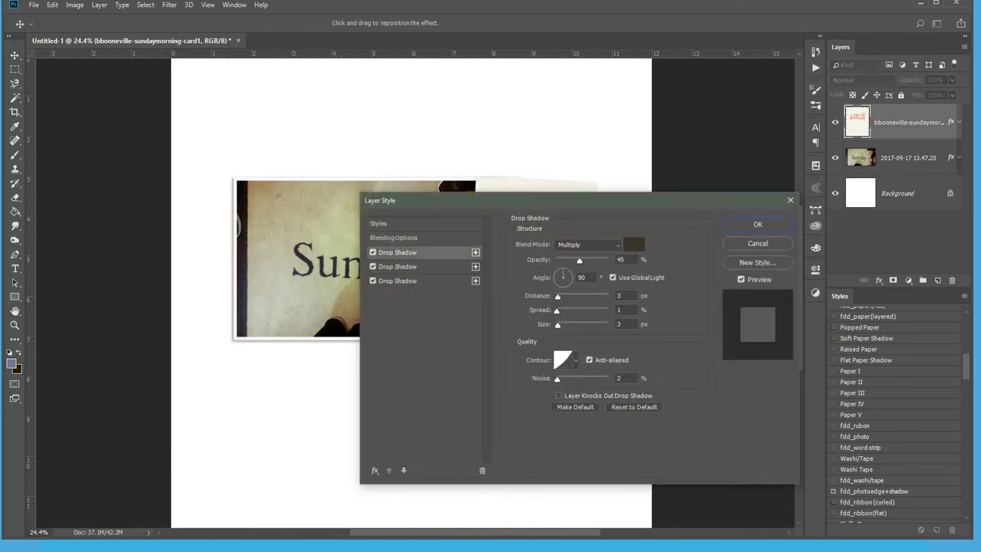
key("Return")
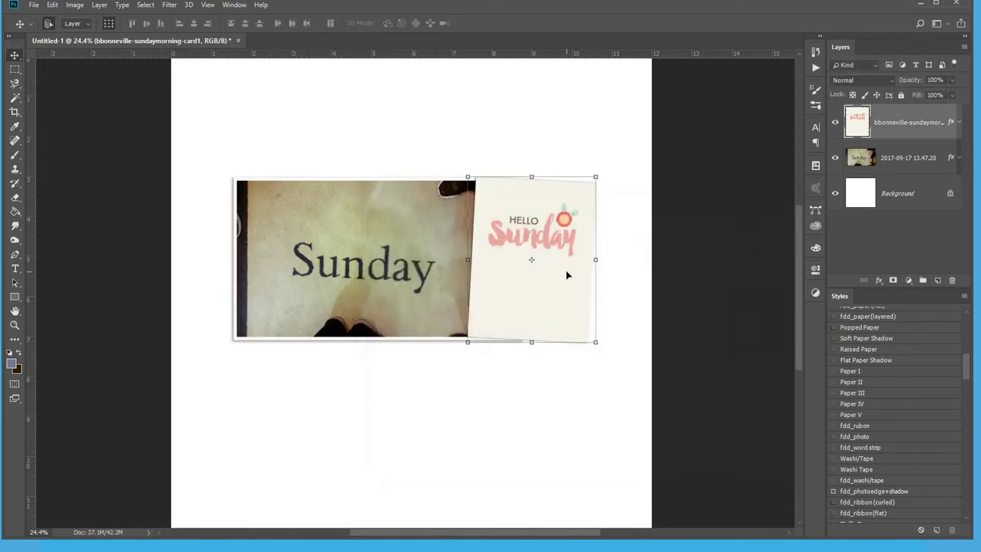
Move the Hello Sunday card right and the photo slightly left so the card only narrowly overlaps the photo's right edge
left_click_drag(560, 223, 593, 224)
left_click_drag(400, 219, 391, 220)
left_click(564, 250)
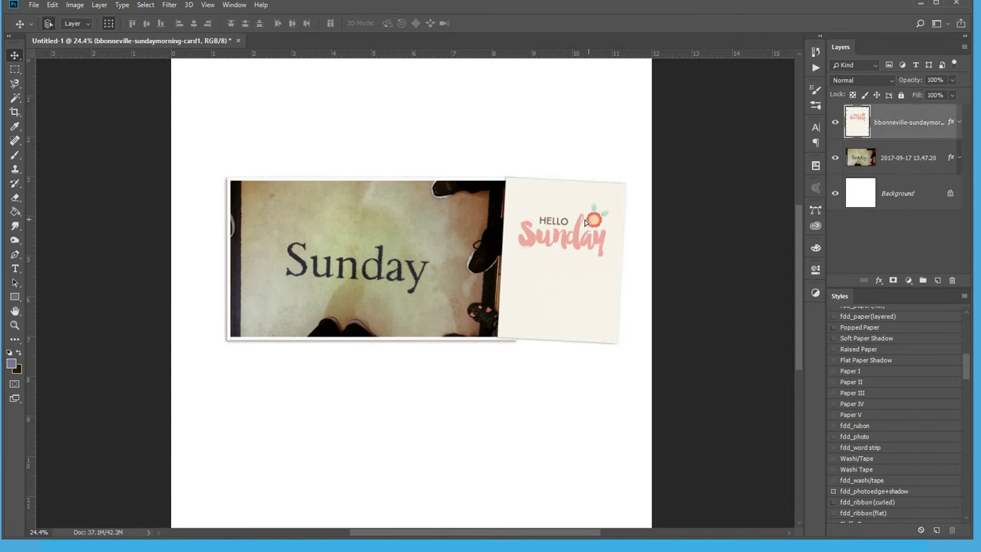
left_click_drag(587, 222, 587, 222)
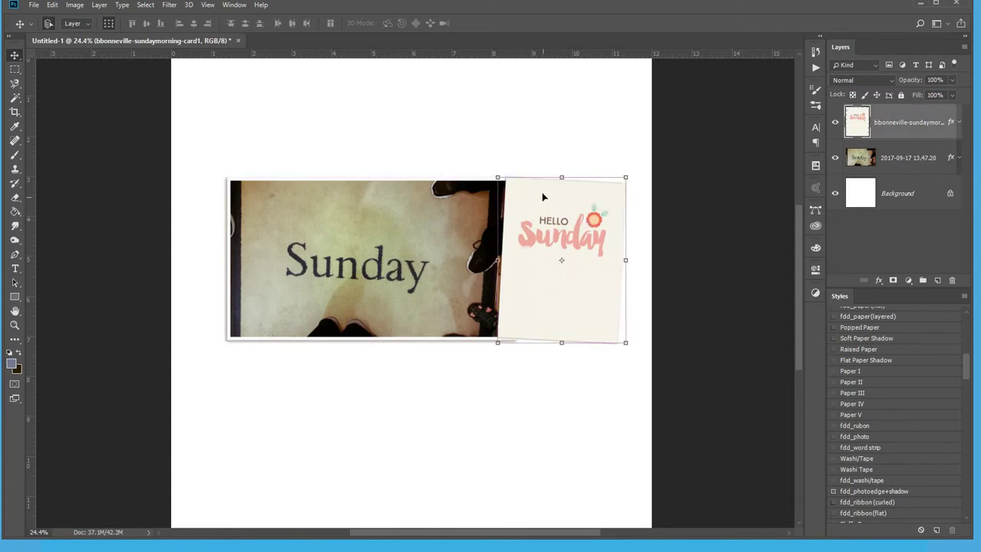
left_click_drag(542, 198, 538, 199)
left_click(354, 478)
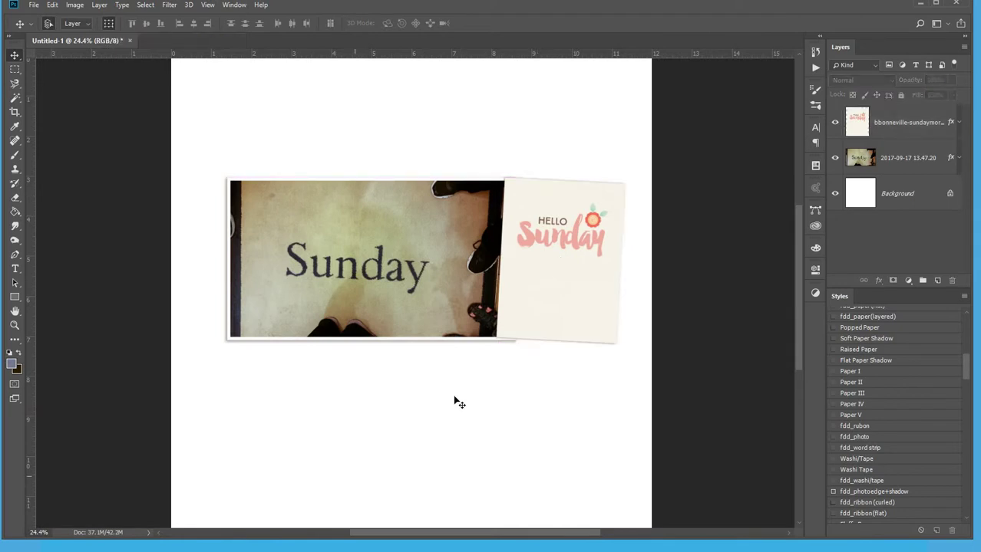
Scale the Sunday photo down from its lower-left corner to about 6.8 inches wide, keeping its right end under the card
left_click(251, 324)
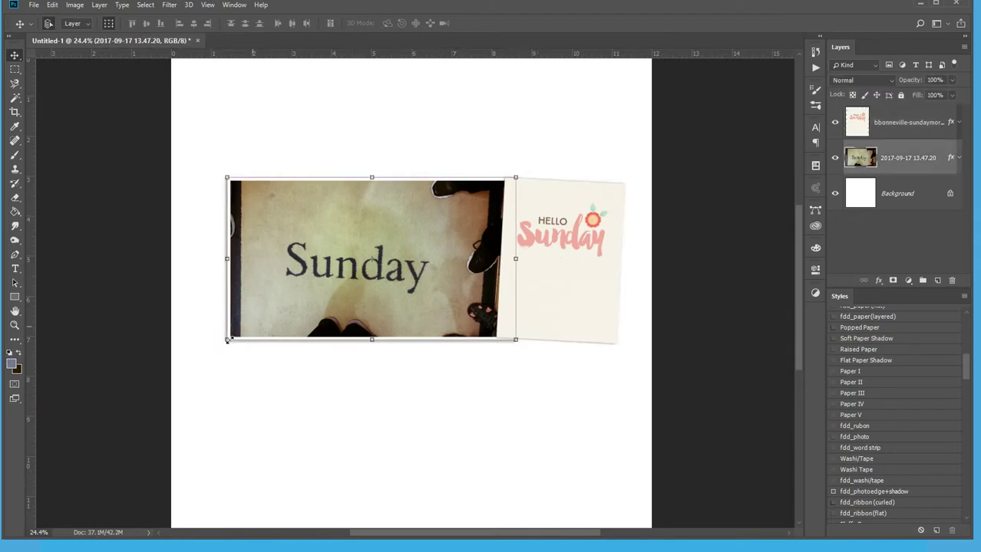
left_click_drag(226, 340, 248, 329)
key("Return")
left_click_drag(459, 224, 461, 226)
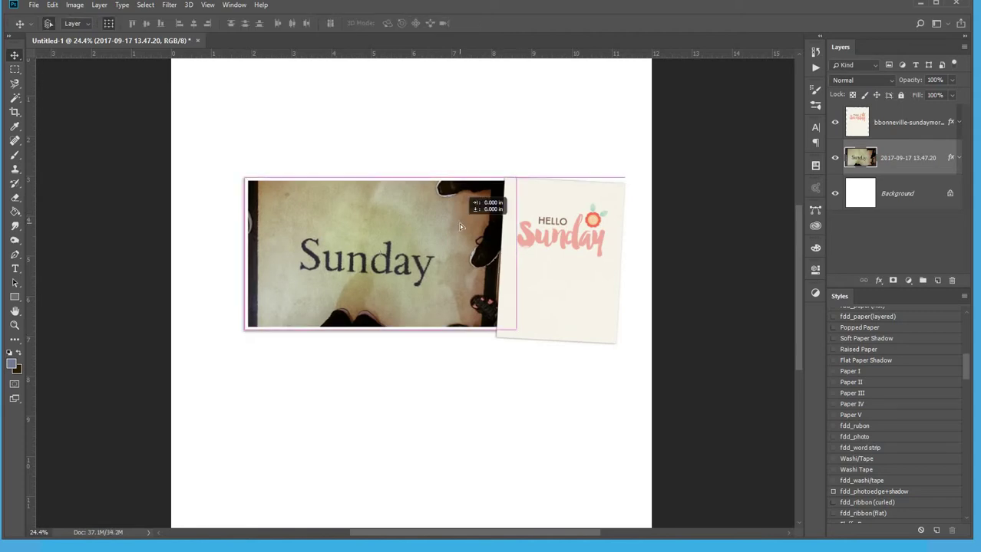
Scale the Sunday photo down further to about 96% and nudge it and the Hello Sunday card slightly closer together
left_click(583, 275)
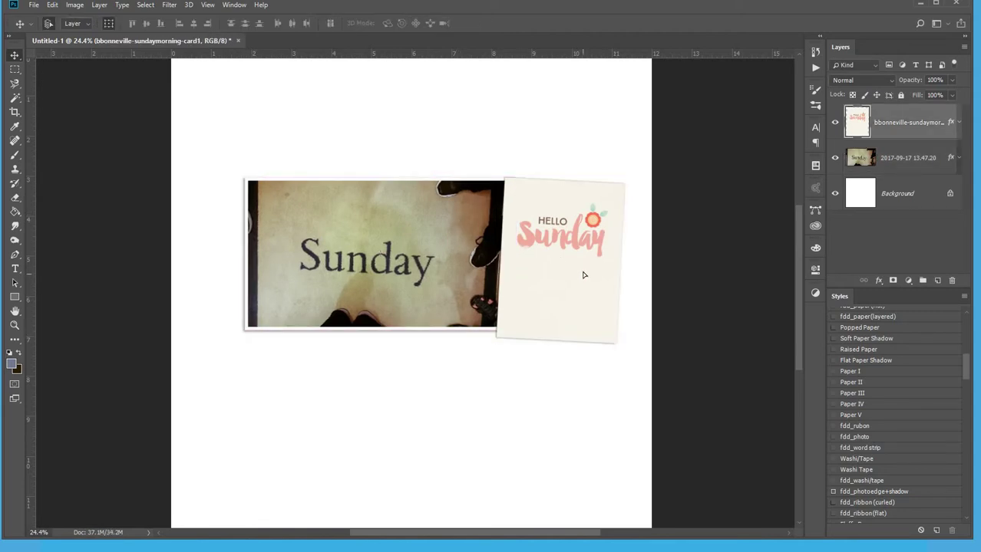
left_click(517, 178)
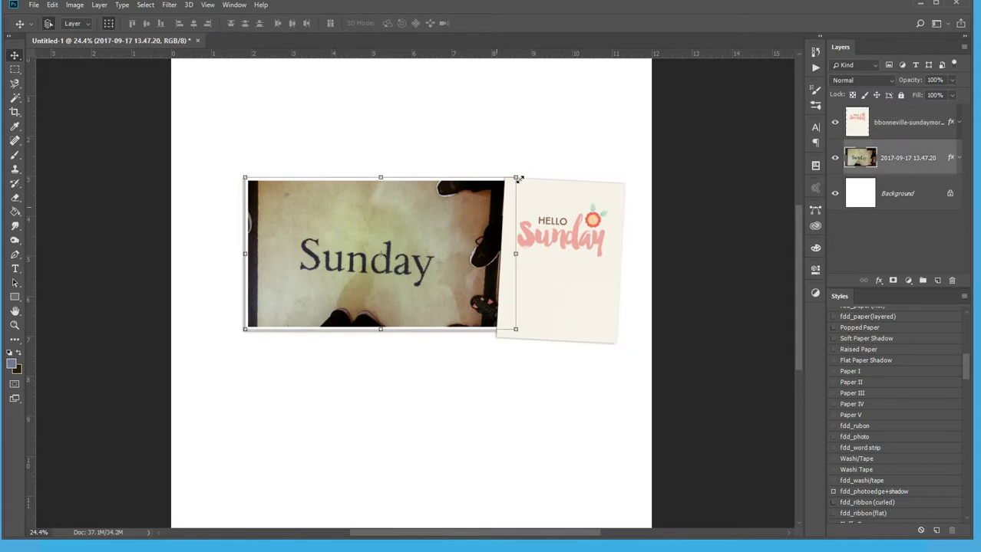
left_click_drag(517, 178, 504, 184)
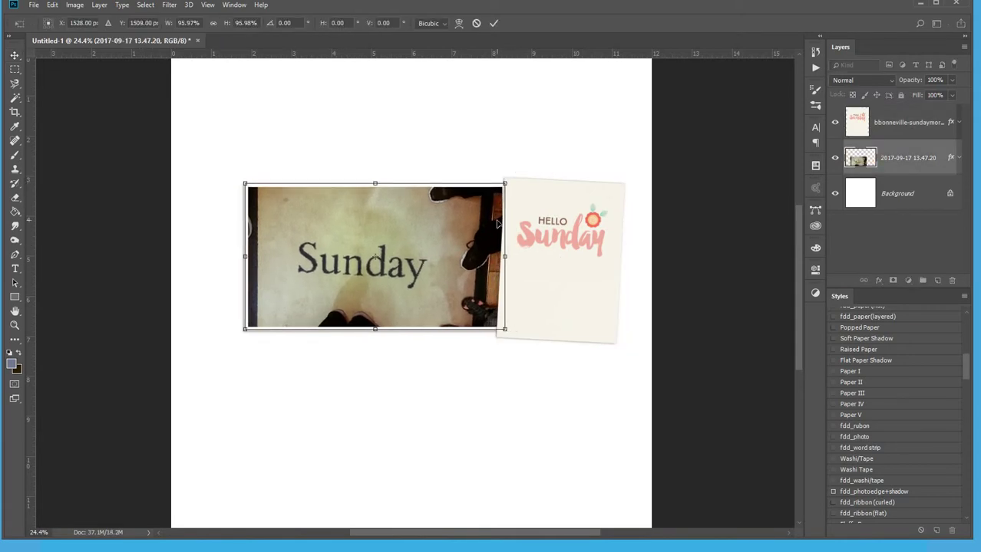
key("Return")
left_click_drag(443, 221, 445, 219)
left_click(600, 228)
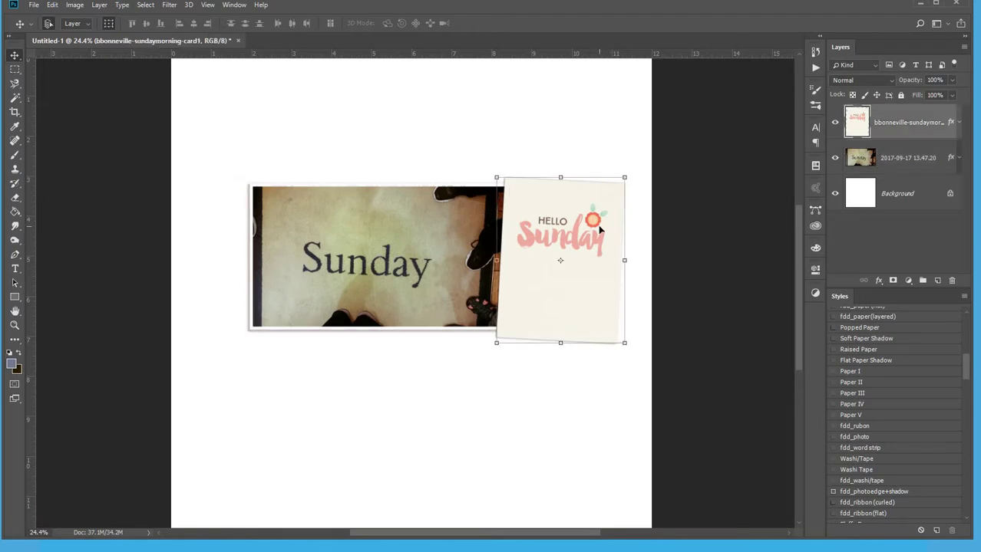
left_click_drag(599, 228, 598, 228)
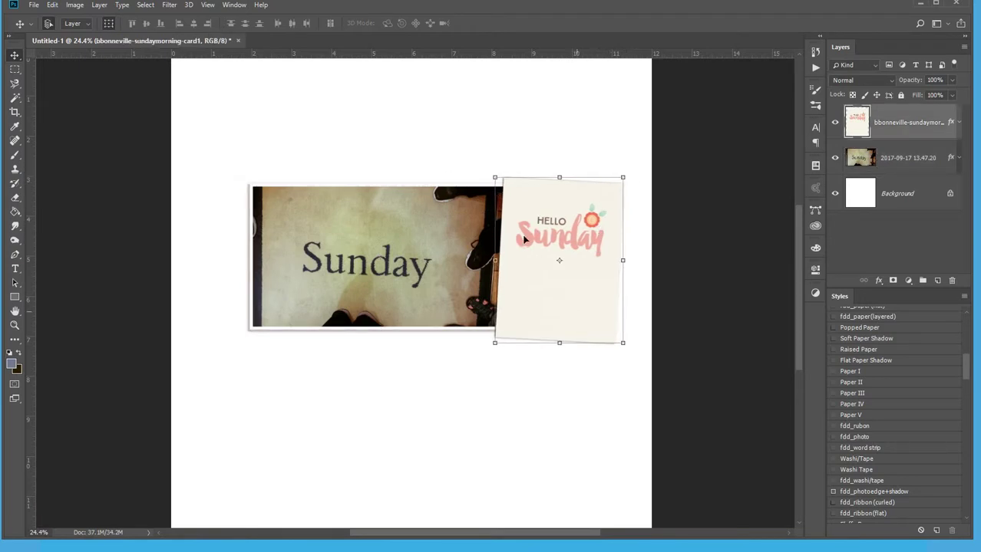
Close the striped paper preview, add the patterned paper bbonneville-sundaymorning-pp7, and send it beneath the photo and card
left_click(216, 459)
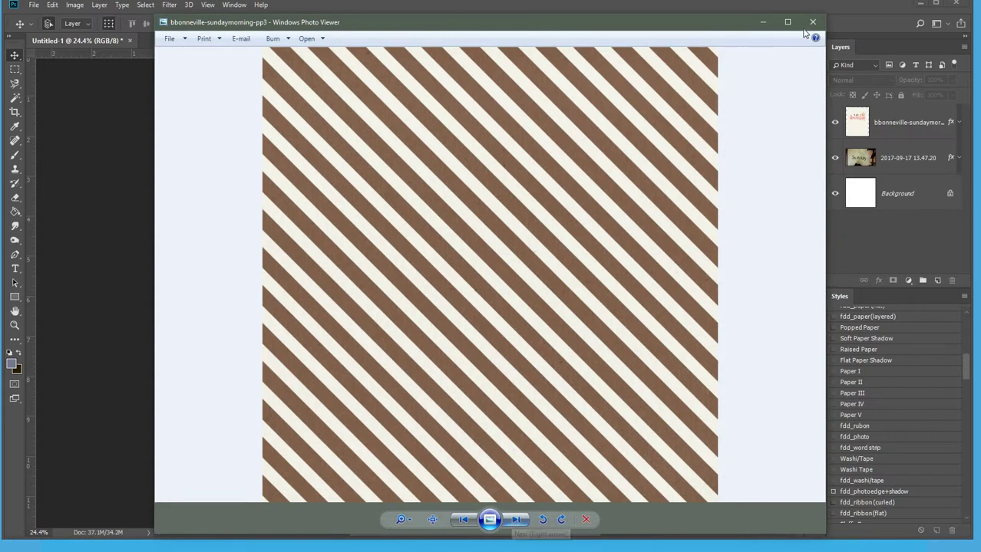
left_click(811, 23)
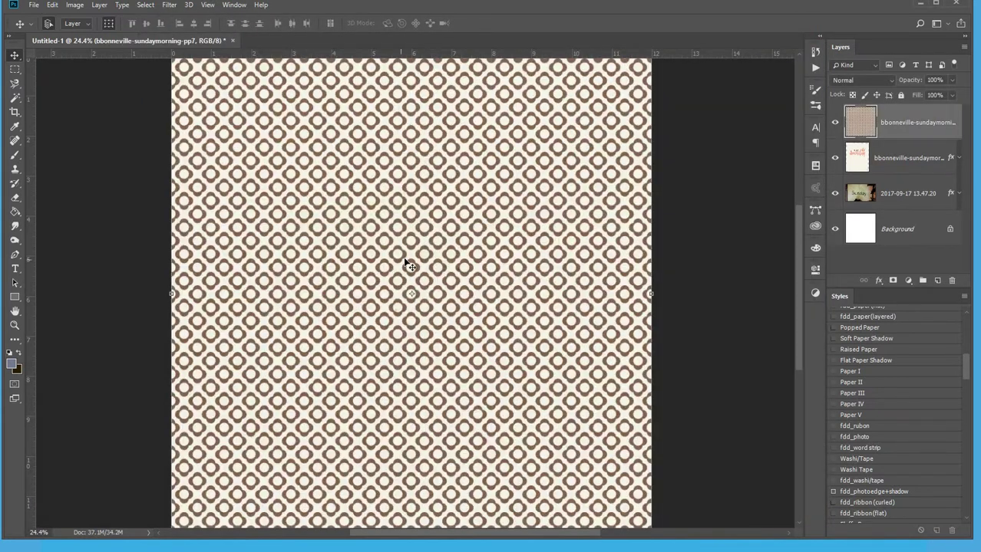
key("ctrl+bracketleft")
key("ctrl+bracketleft")
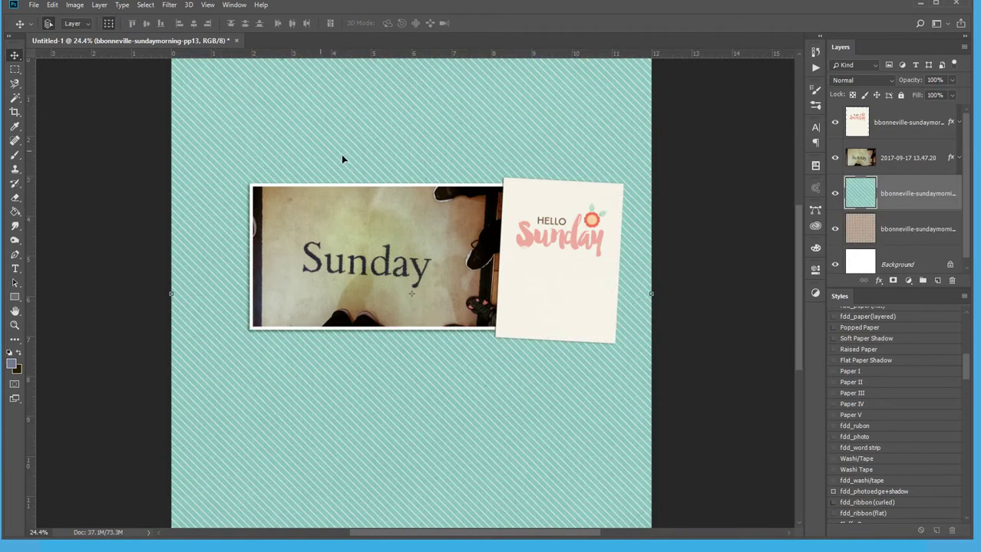
Offset the teal striped paper bbonneville-sundaymorning-pp13 about 0.6 inch right and 0.5 inch down, apply the Paper II style, and collapse its effects
scroll(343, 159, "down", 1)
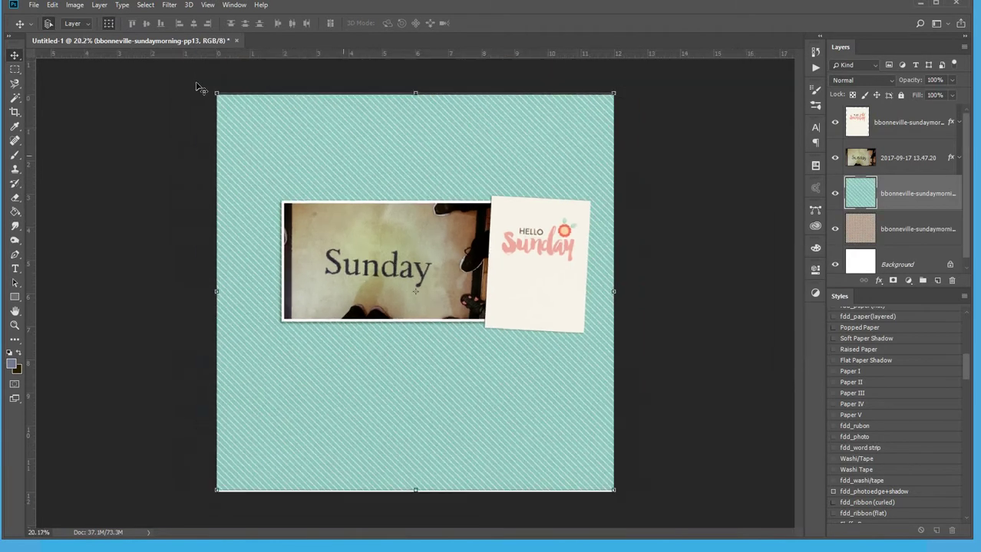
left_click_drag(358, 151, 370, 157)
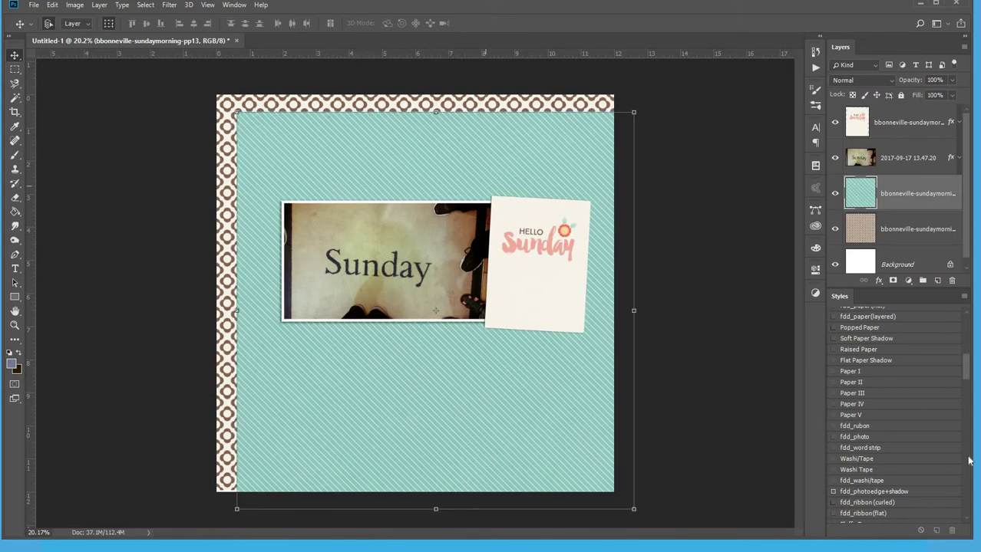
left_click(879, 383)
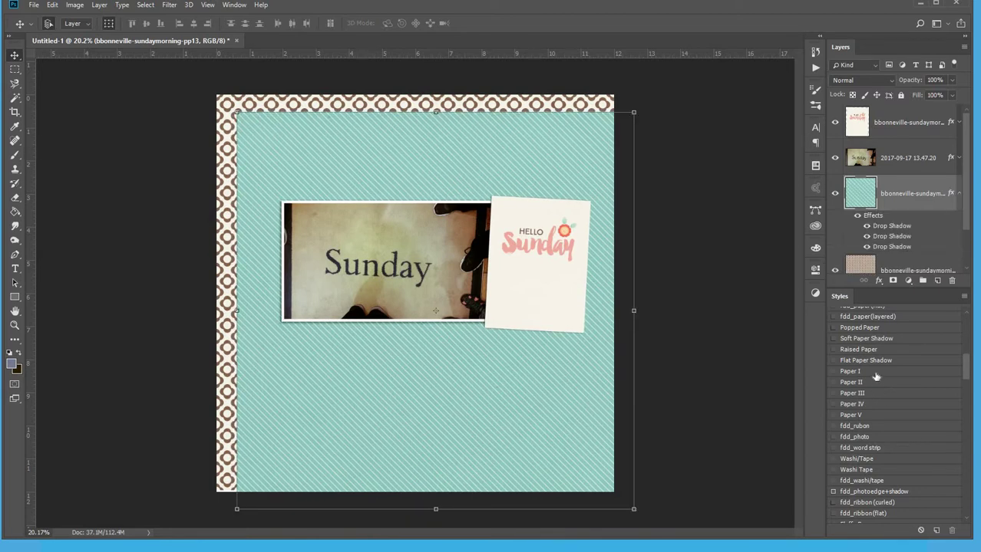
left_click(958, 193)
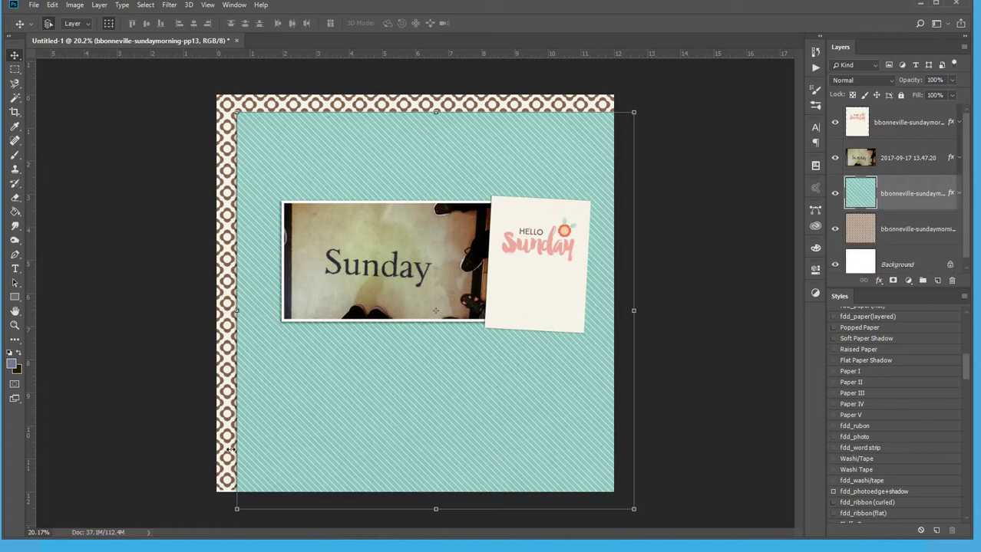
left_click(171, 424)
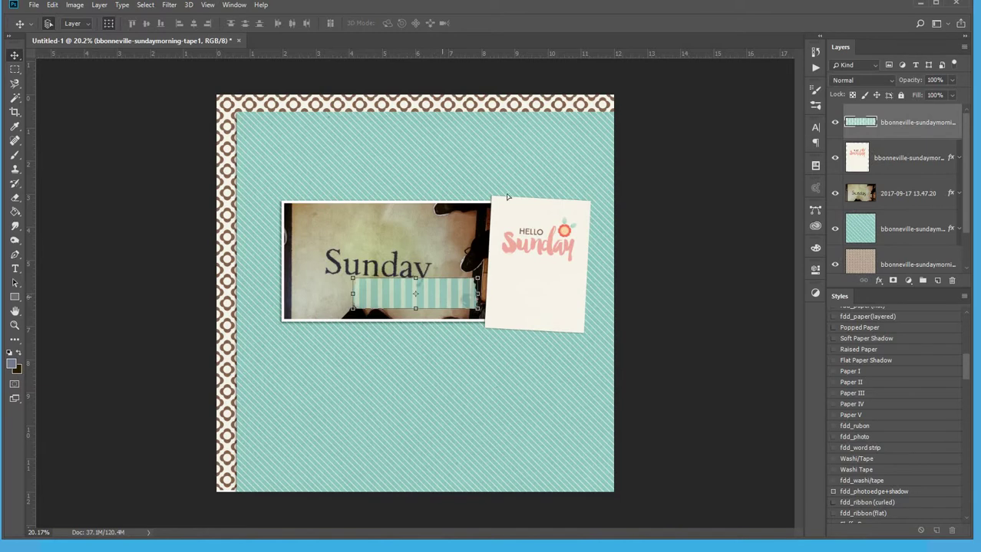
Try the teal striped tape bbonneville-sundaymorning-tape1 over the Hello Sunday card's upper edge and remove it
left_click_drag(442, 297, 554, 199)
key("Delete")
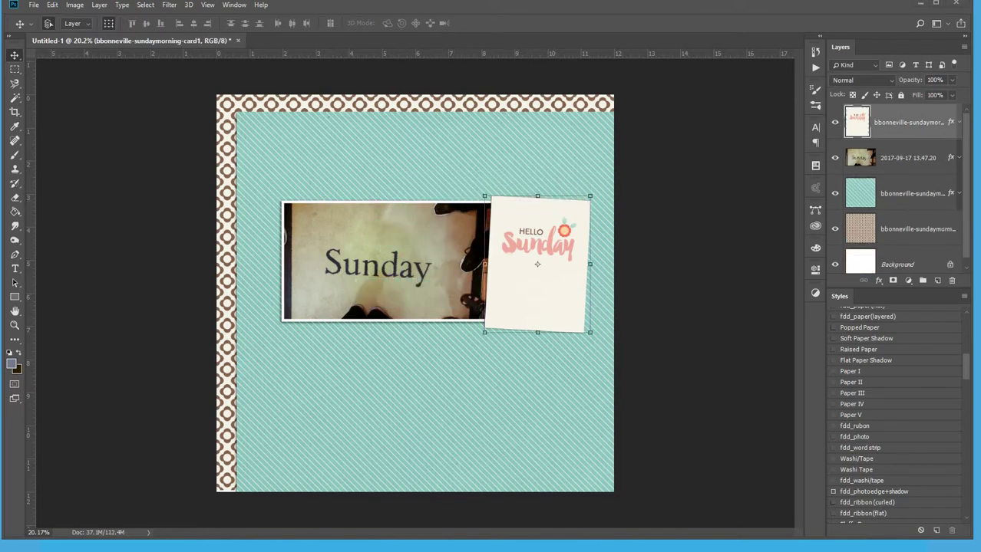
left_click_drag(523, 206, 523, 208)
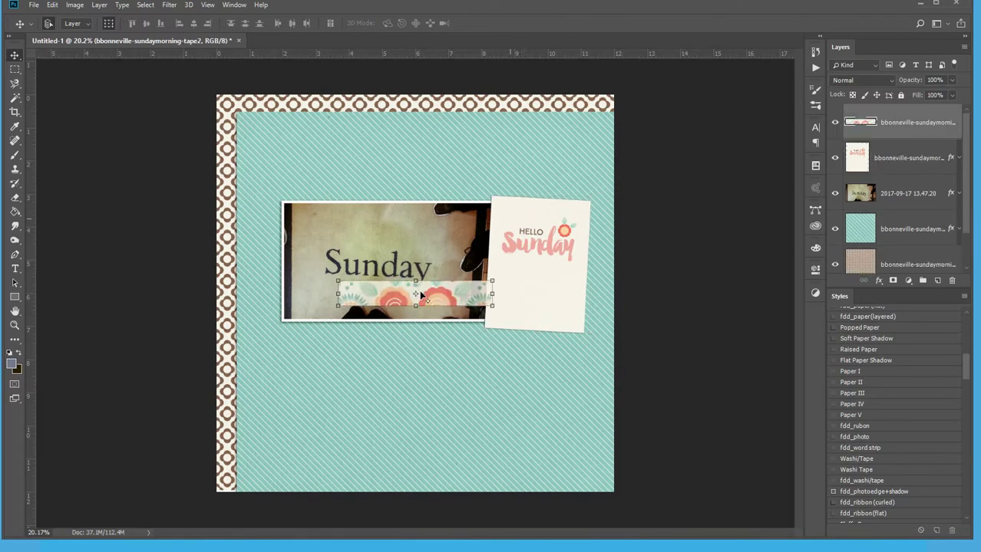
Place the floral tape bbonneville-sundaymorning-tape2 across the Sunday photo's upper edge and apply the Washi/Tape style
left_click_drag(420, 291, 486, 203)
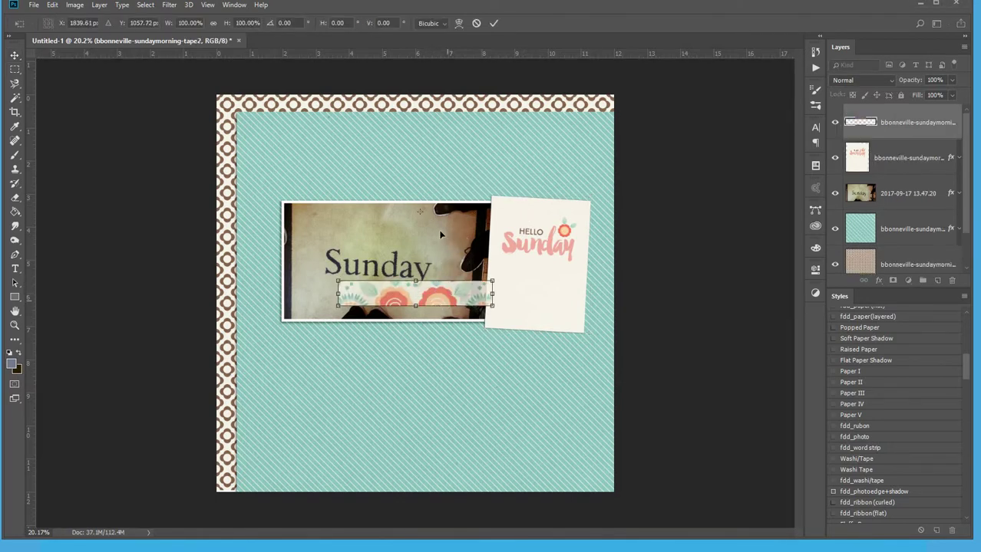
left_click_drag(445, 287, 427, 215)
key("Return")
scroll(361, 166, "up", 4)
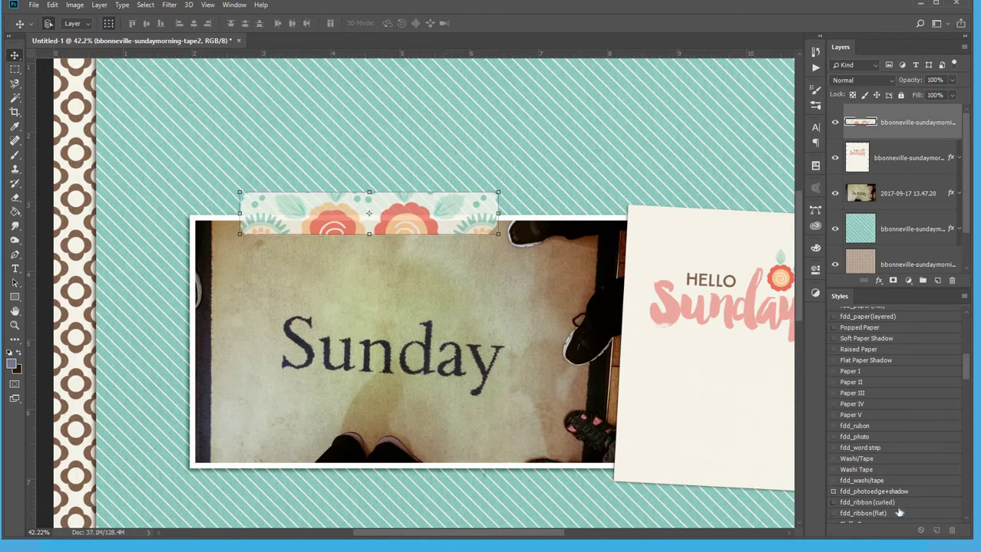
left_click(882, 459)
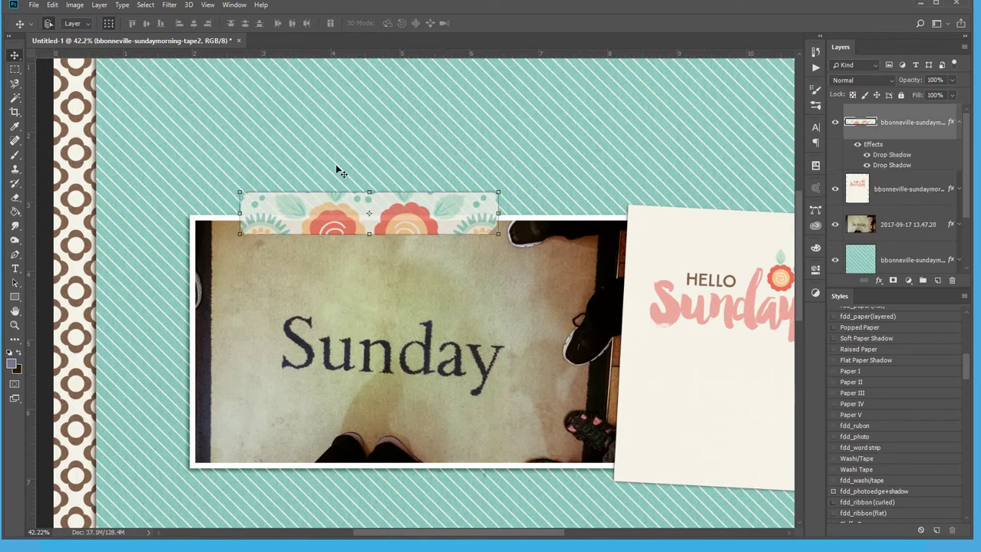
left_click(120, 170)
left_click(335, 203)
left_click(14, 227)
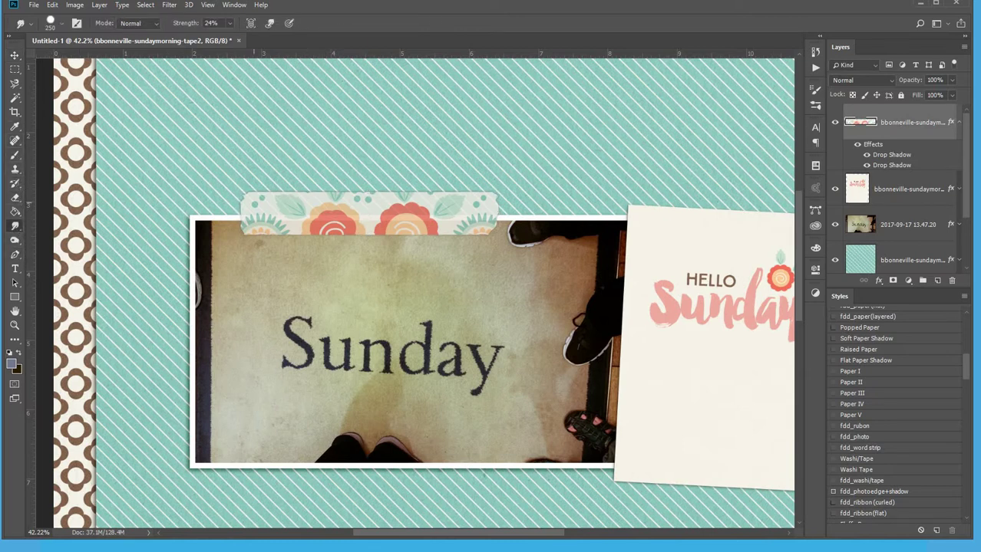
key("bracketleft")
key("bracketleft")
key("bracketleft")
key("bracketleft")
key("bracketleft")
key("bracketleft")
key("bracketleft")
key("bracketleft")
key("bracketleft")
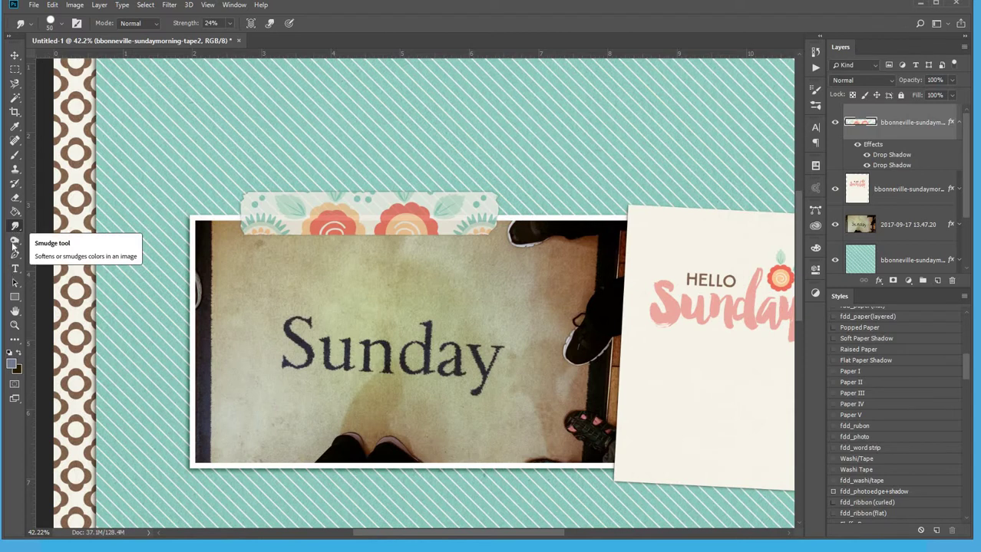
Darken parts of the floral tape with the Burn tool at brush size 125, Midtones range and 25% exposure
left_click(14, 241)
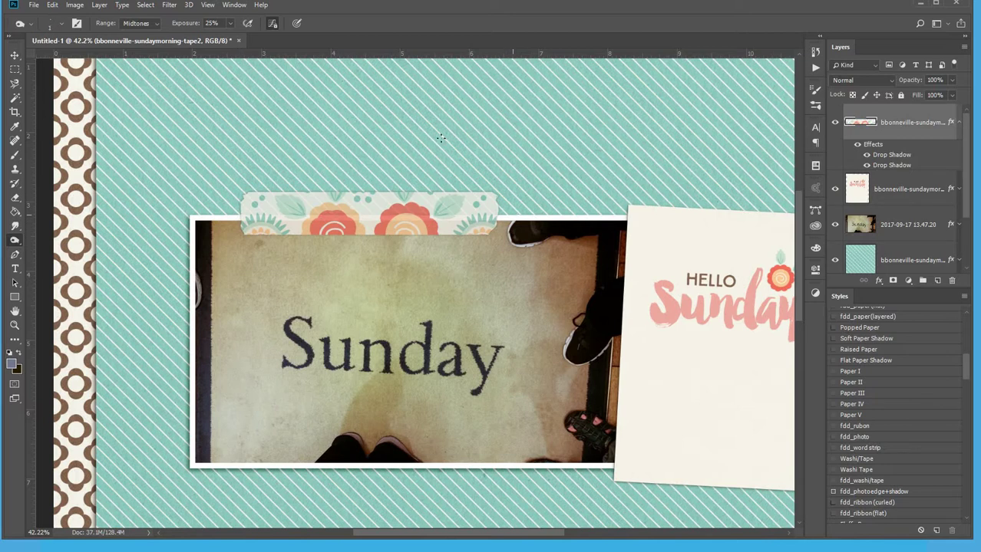
scroll(391, 216, "up", 3)
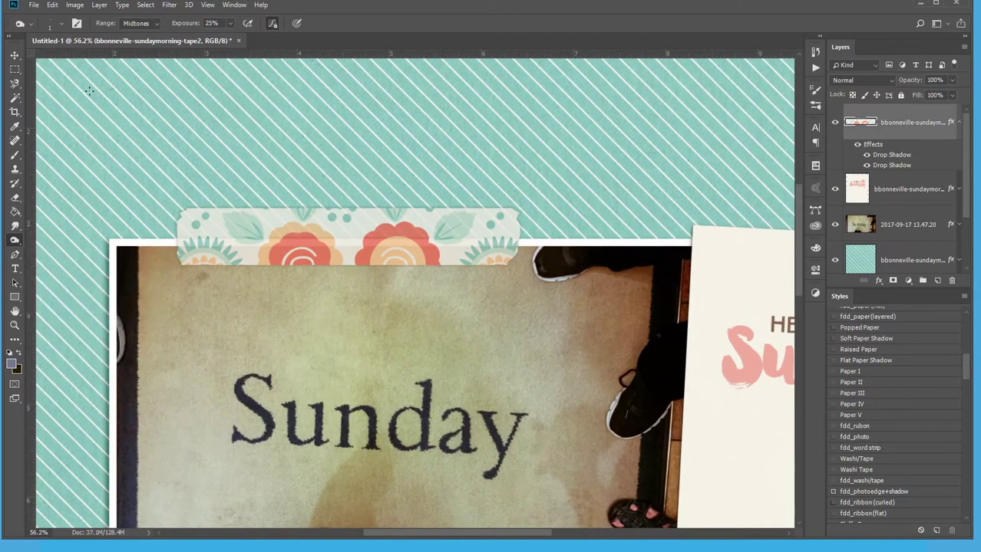
key("bracketright")
key("bracketright")
key("bracketright")
key("bracketright")
key("bracketright")
key("bracketright")
key("bracketright")
key("bracketright")
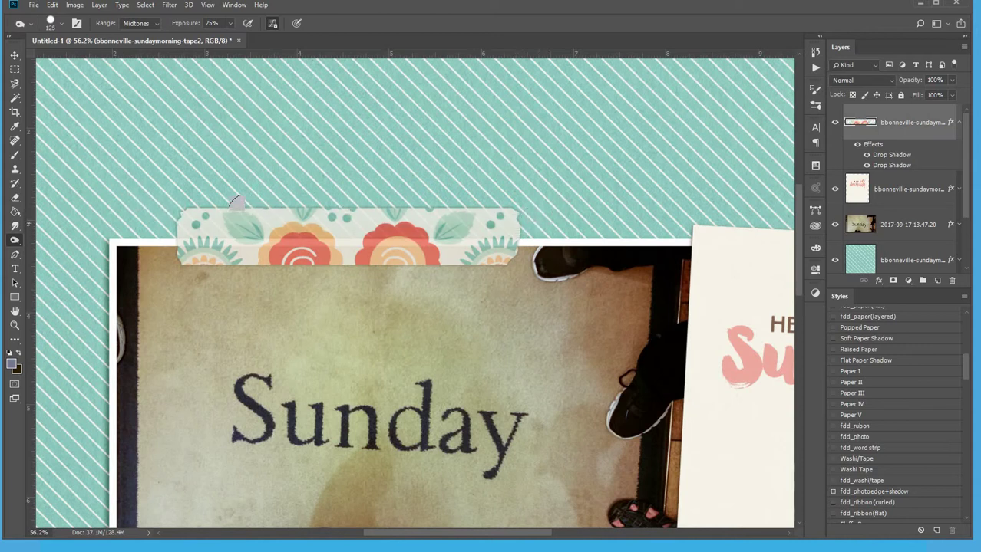
Lighten parts of the floral tape with the Dodge tool at Midtones, 10% exposure and an enlarged brush, and deselect the tape layer
right_click(14, 241)
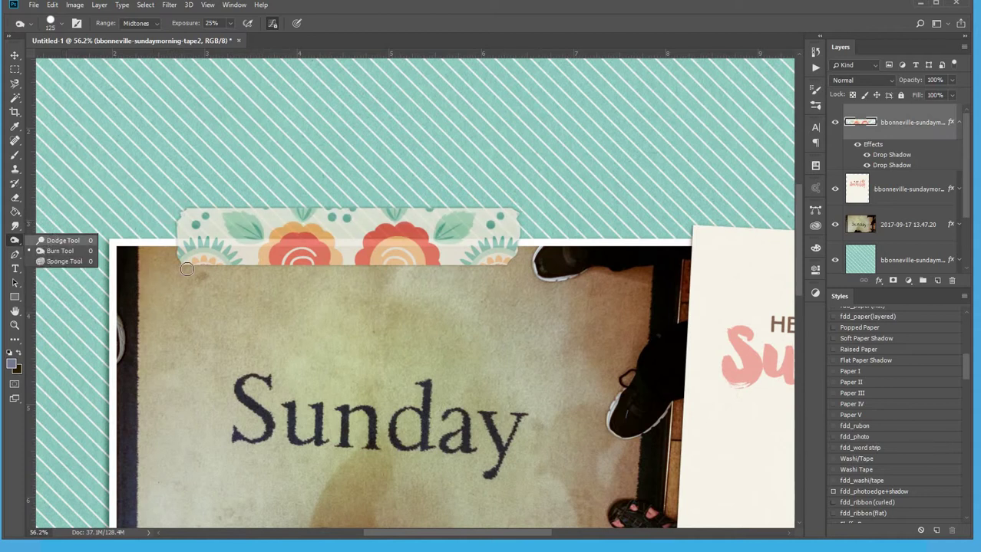
left_click(58, 250)
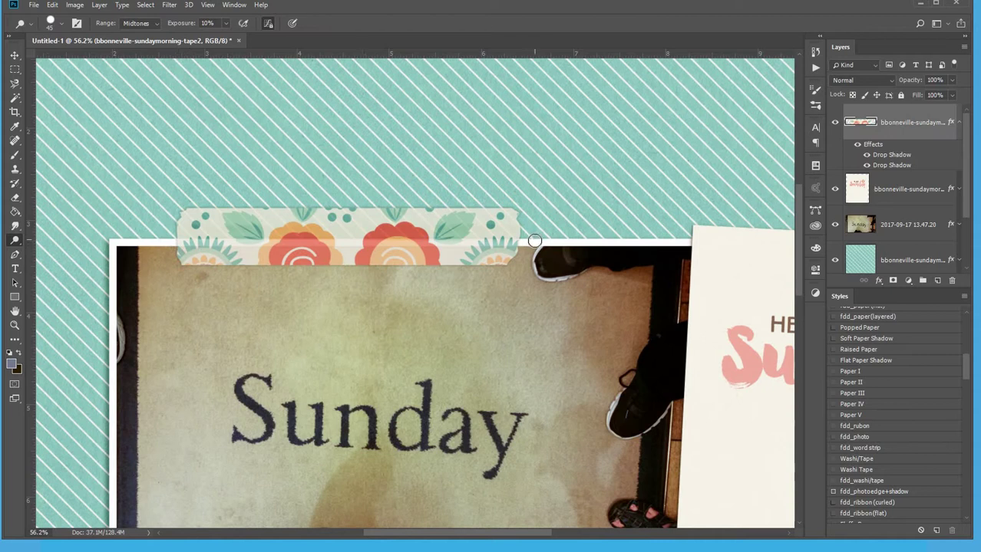
key("bracketright")
key("bracketright")
key("bracketright")
key("bracketright")
key("bracketright")
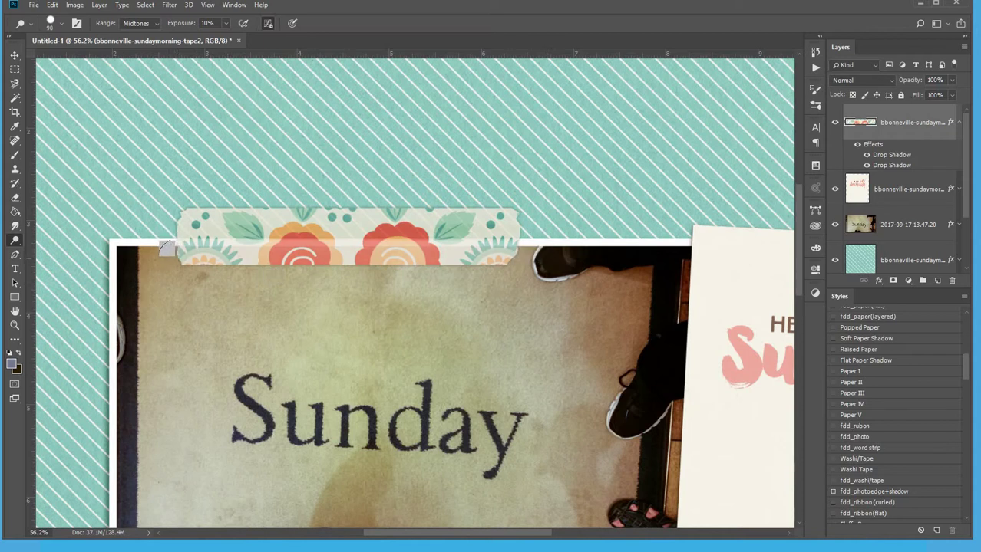
key("bracketright")
key("bracketright")
left_click(14, 55)
scroll(329, 295, "down", 2)
scroll(326, 293, "down", 3)
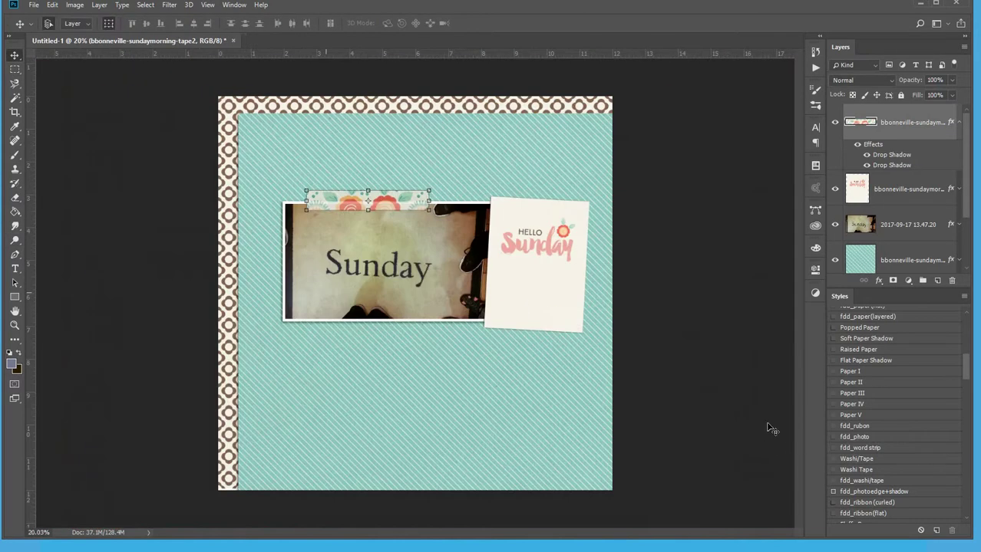
left_click(765, 424)
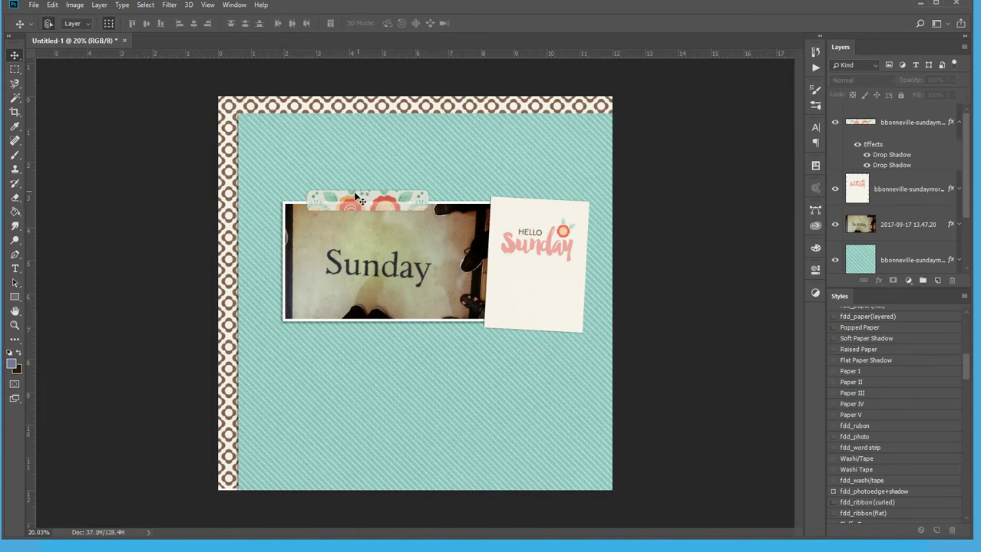
Nudge the brown patterned background paper slightly down so its pattern sits better along the border
left_click(231, 420)
key("shift+Down")
key("shift+Down")
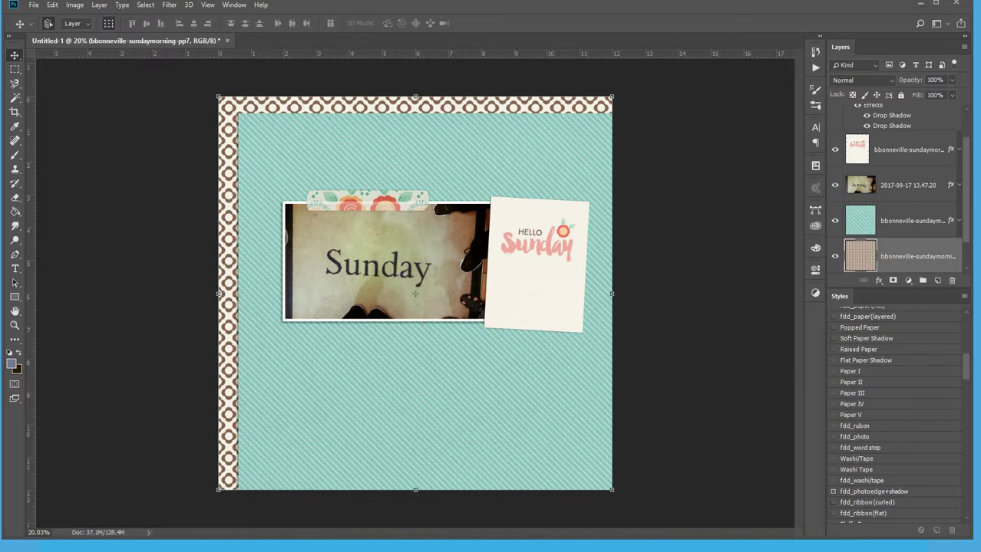
Add the FAMILY TIME word strip bbonneville-sundaymorning-wordbit9, bring its layer to the top of the stack, and move it below the photo
left_click_drag(429, 202, 427, 198)
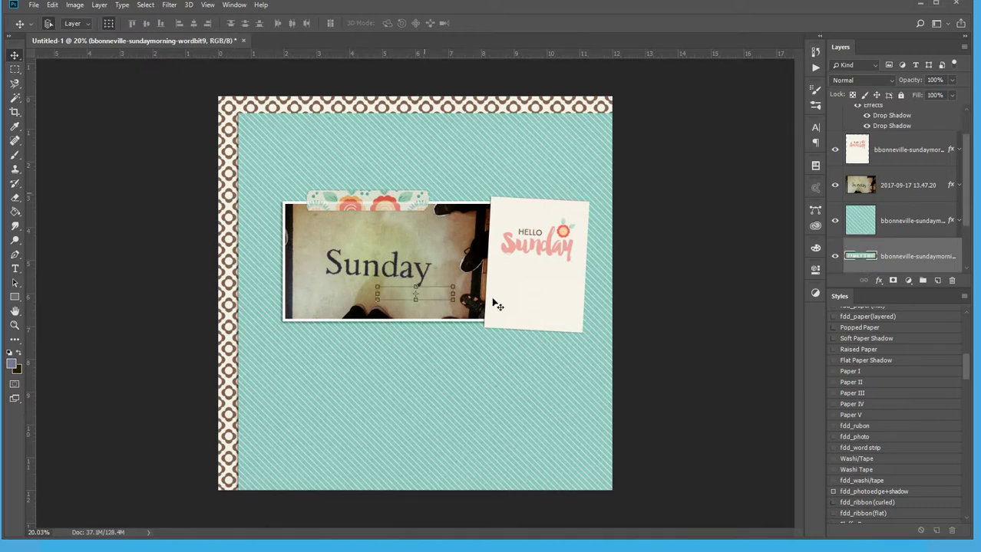
left_click_drag(880, 250, 958, 152)
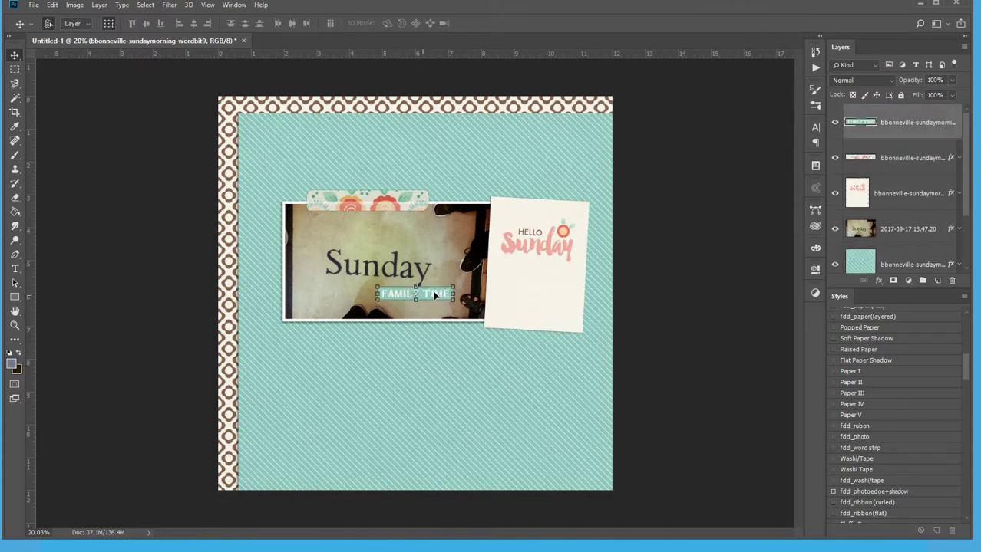
left_click_drag(389, 293, 388, 271)
left_click_drag(422, 367, 415, 366)
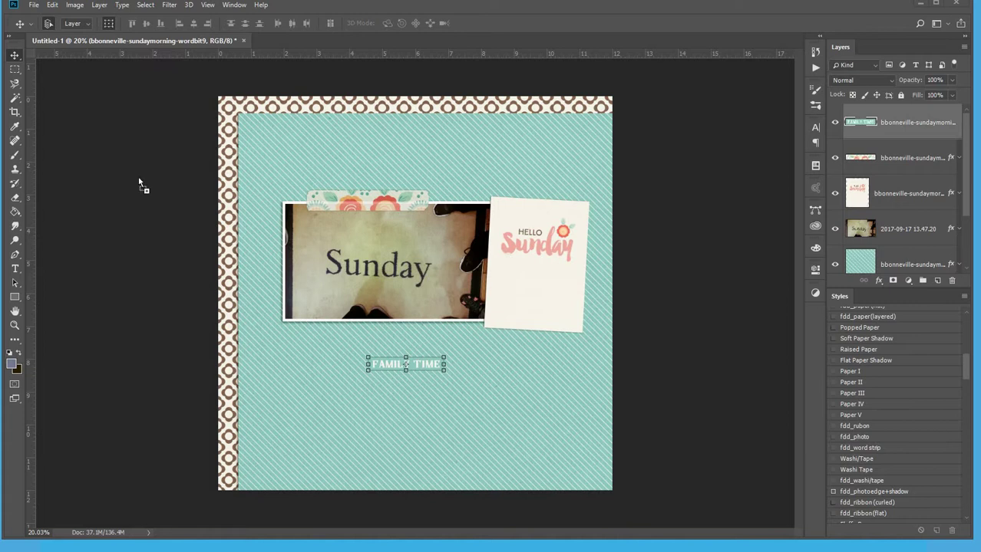
Add another word strip from the kit and move it and the FAMILY TIME strip to the Sunday photo's left edge
key("ctrl+v")
left_click_drag(435, 299, 293, 264)
left_click_drag(426, 373, 299, 279)
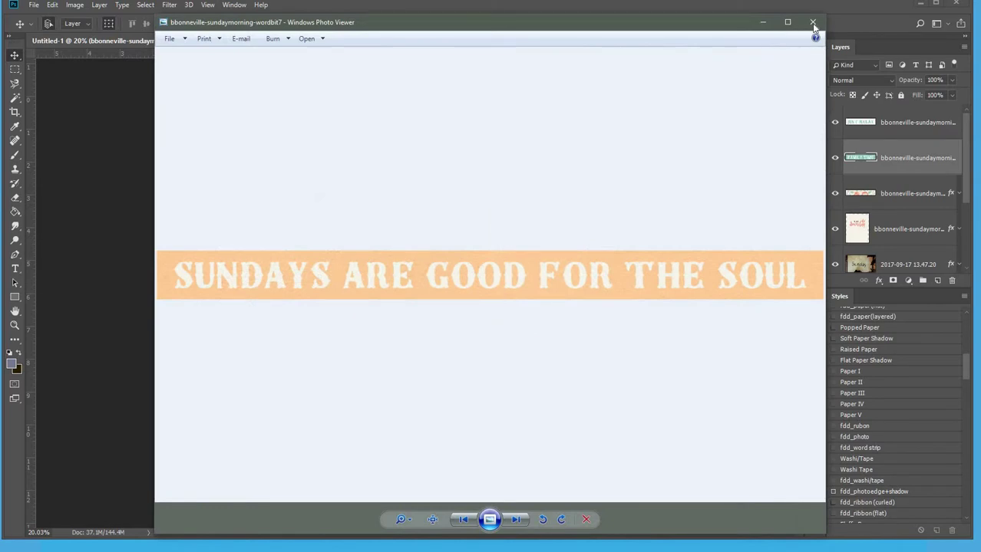
Add the READY FOR NAP TIME word strip bbonneville-sundaymorning-wordbit10 and move it below the photo
left_click(812, 25)
left_click(812, 21)
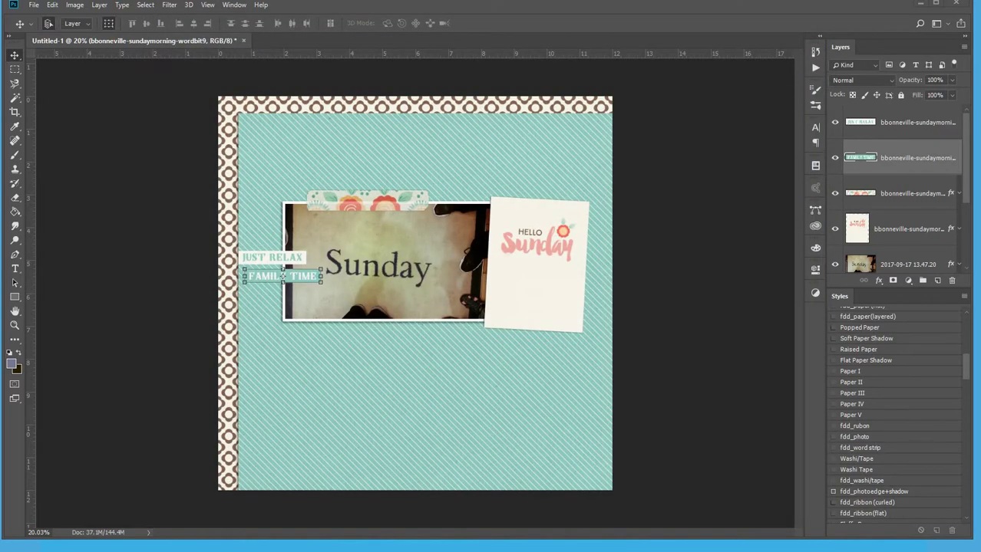
left_click_drag(239, 283, 412, 297)
left_click_drag(349, 290, 433, 372)
scroll(431, 369, "up", 5)
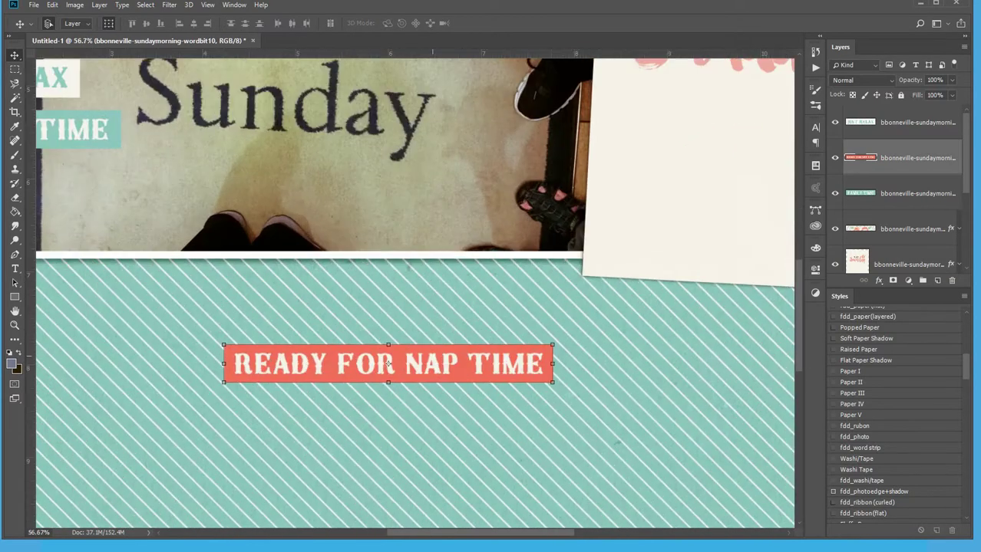
Copy only the READY part of the red word strip to its own layer and delete the original strip
left_click(14, 70)
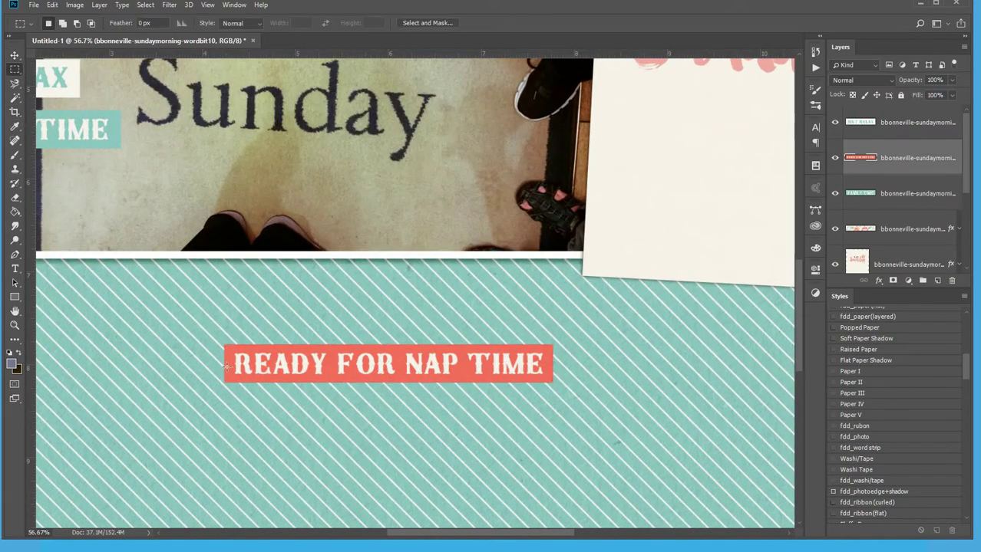
left_click_drag(202, 332, 299, 379)
key("ctrl+j")
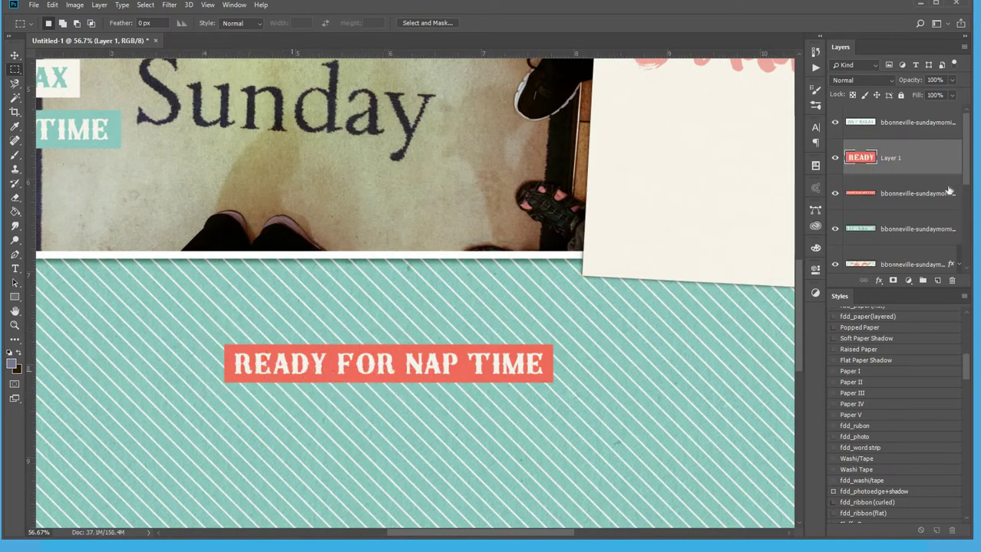
left_click(836, 193)
left_click(886, 193)
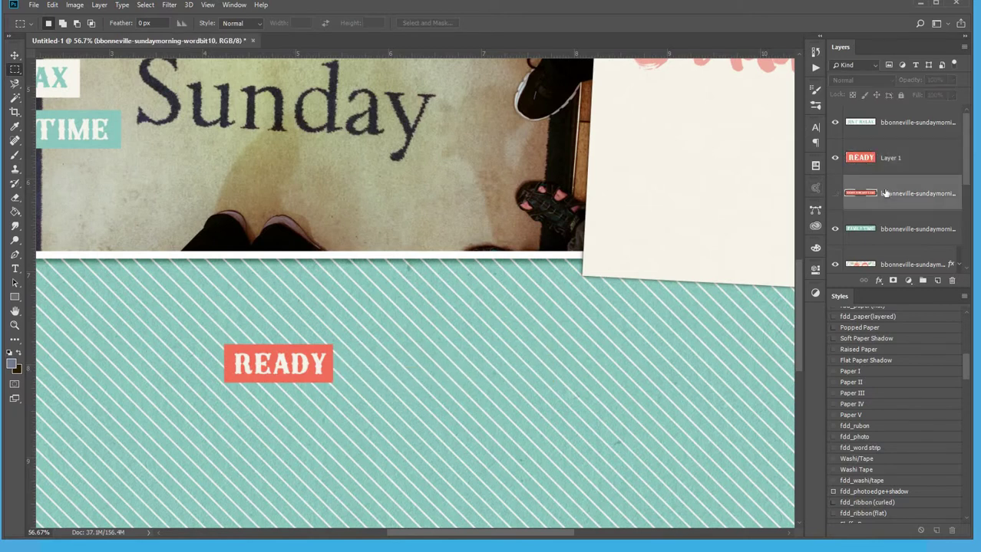
key("Delete")
left_click(15, 57)
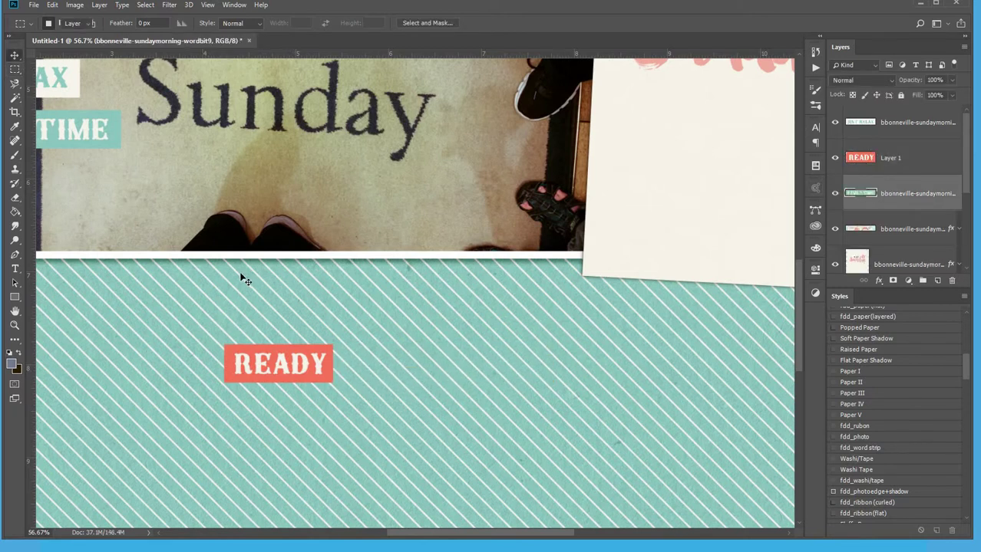
Move the READY strip to the photo's left edge, just above the JUST RELAX strip
scroll(241, 275, "down", 4)
left_click_drag(277, 324, 139, 151)
key("ctrl+0")
scroll(487, 235, "up", 2)
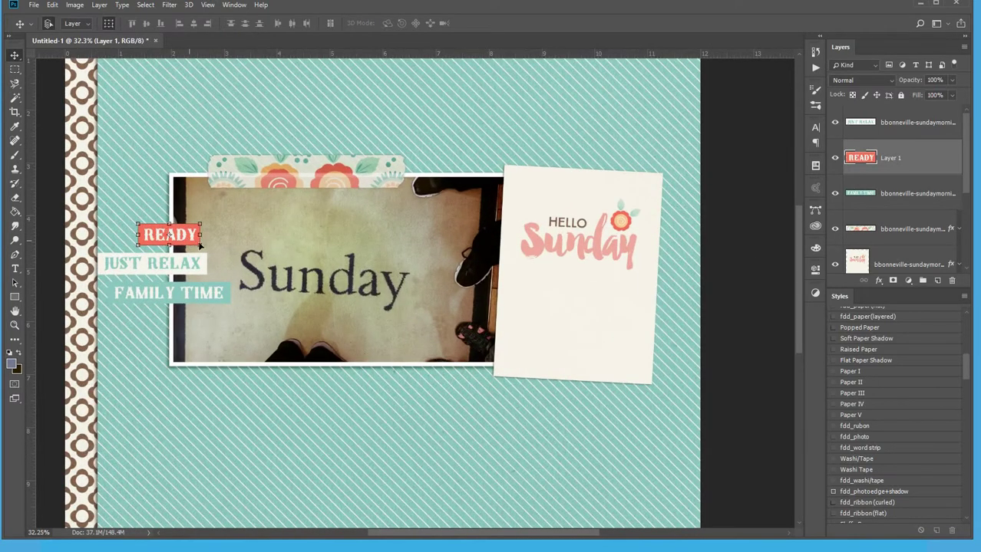
Apply the fdd_word strip style to the READY, JUST RELAX and FAMILY TIME strips and shift them slightly down
left_click(899, 230, "shift")
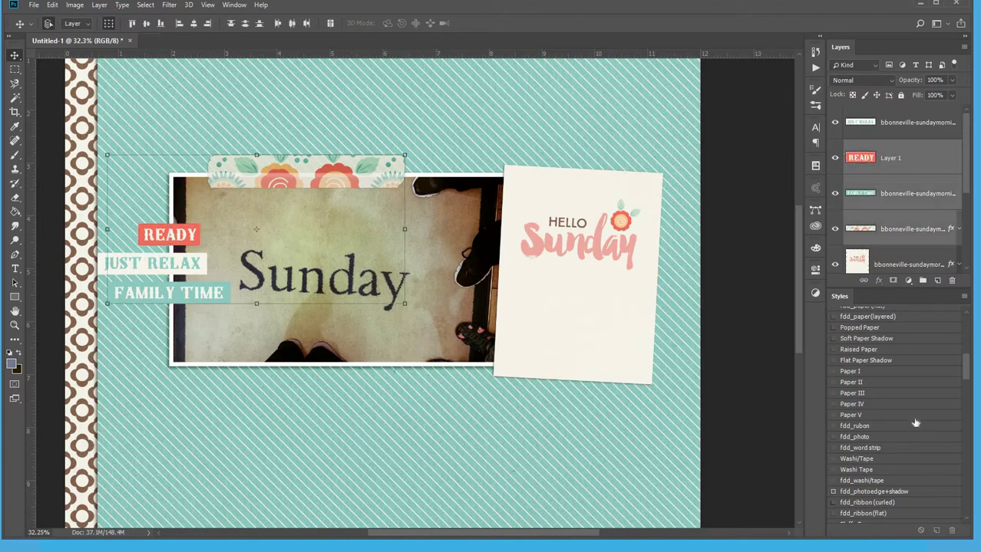
left_click(912, 193)
left_click(912, 122, "shift")
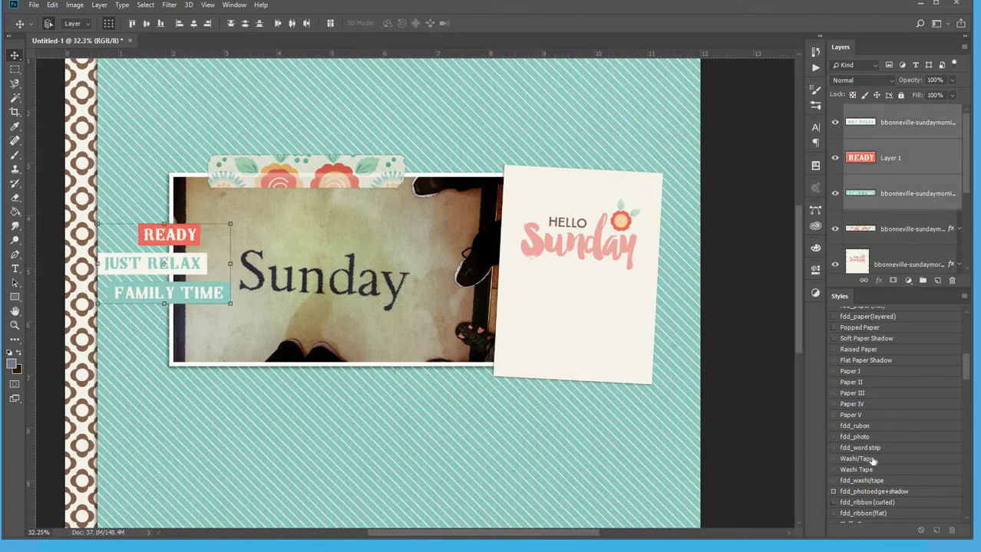
scroll(872, 445, "down", 1)
left_click(872, 440)
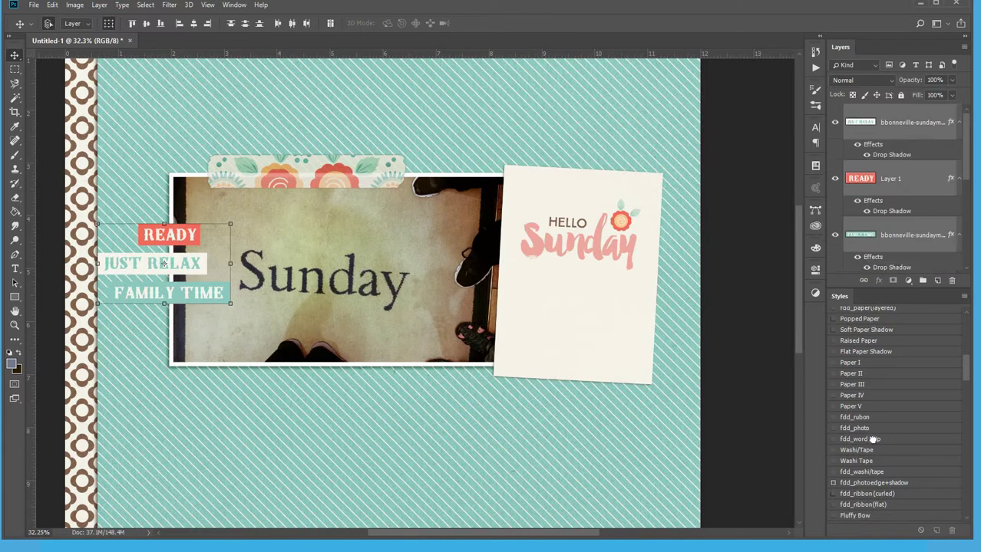
left_click(959, 122, "alt")
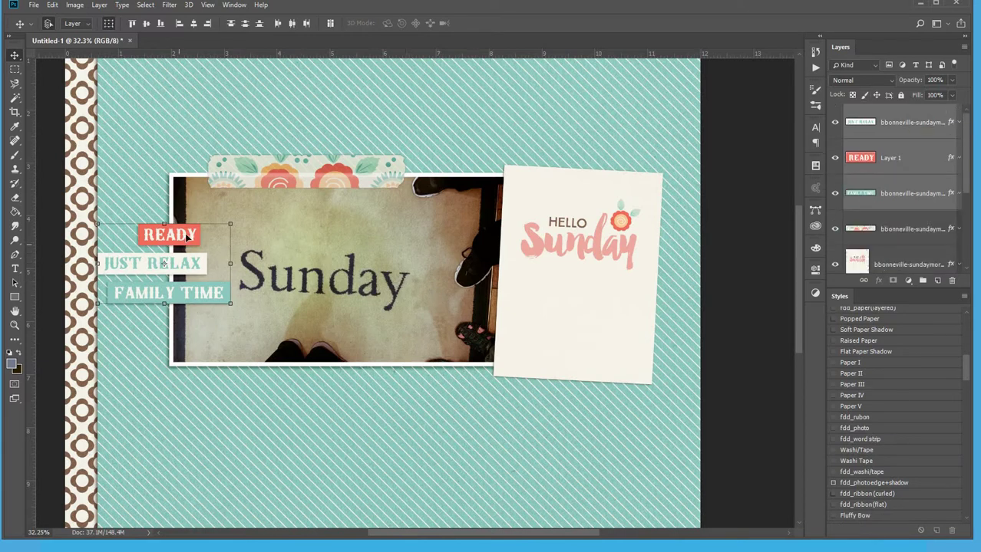
mouse_move(186, 236)
left_mouse_down()
mouse_move(384, 353)
mouse_move(541, 292)
mouse_move(187, 232)
mouse_move(179, 244)
left_mouse_up()
Split the Sunday photo's stroke and drop shadow effects into separate layers
left_click(368, 239)
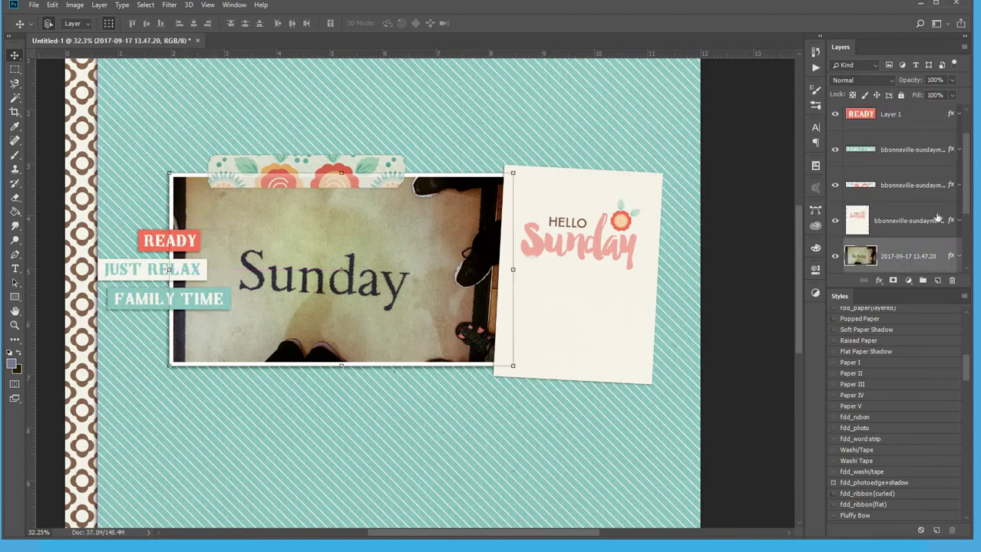
scroll(939, 199, "down", 1)
right_click(945, 224)
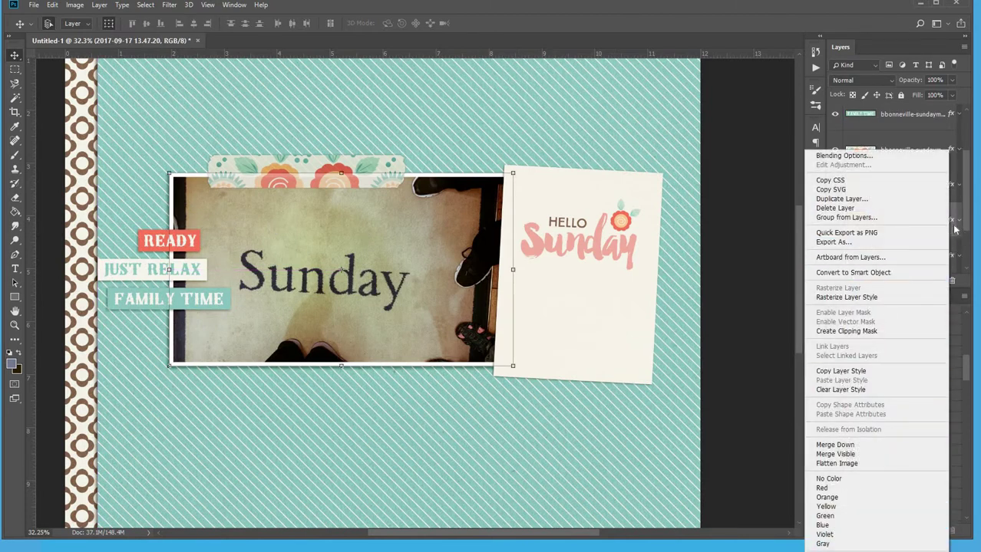
right_click(954, 229)
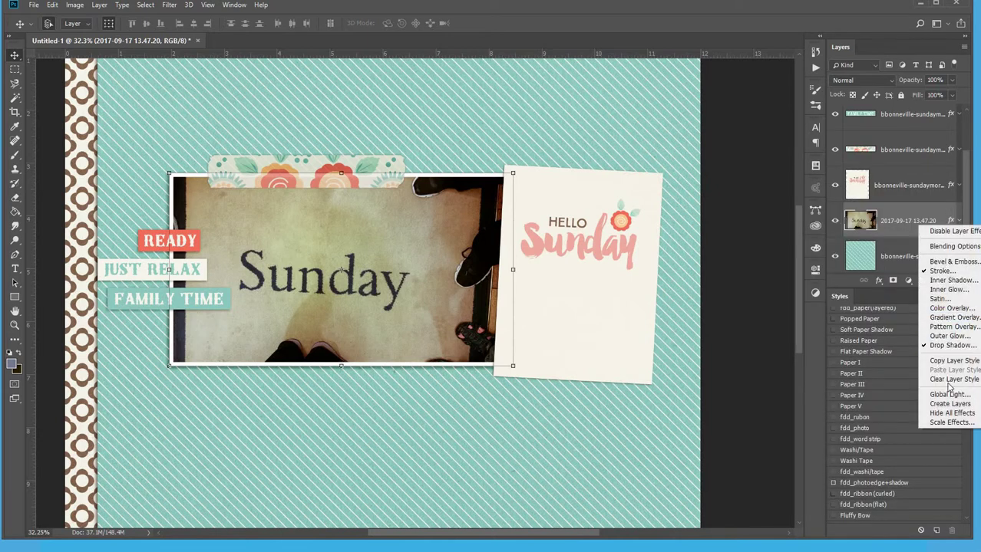
left_click(950, 403)
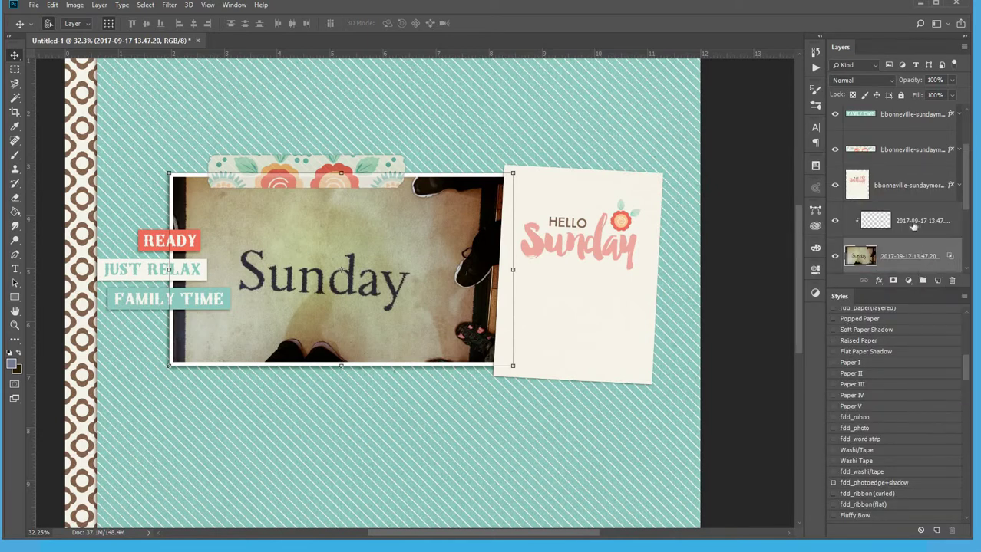
Reshape the photo's separate drop shadow layer with a custom warp
left_click(909, 163)
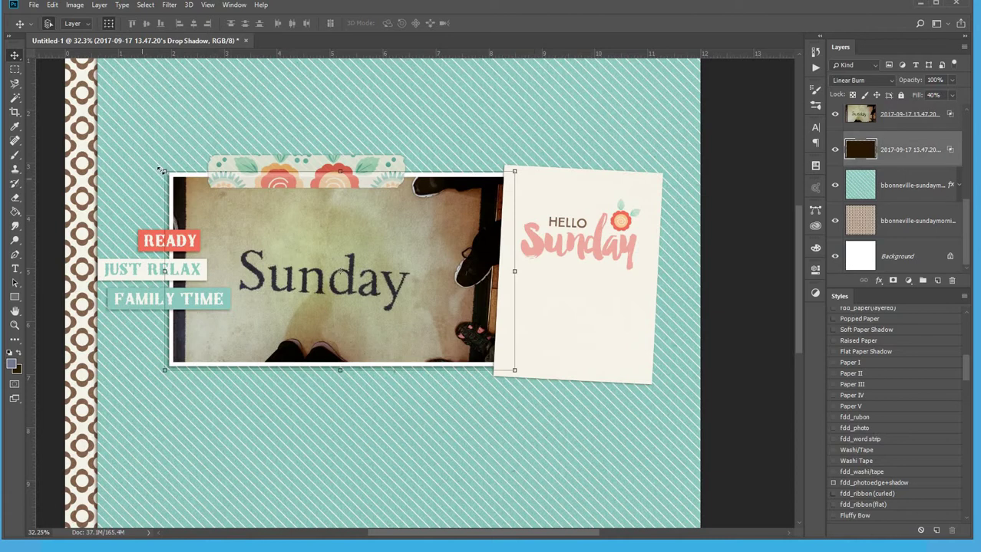
key("ctrl+t")
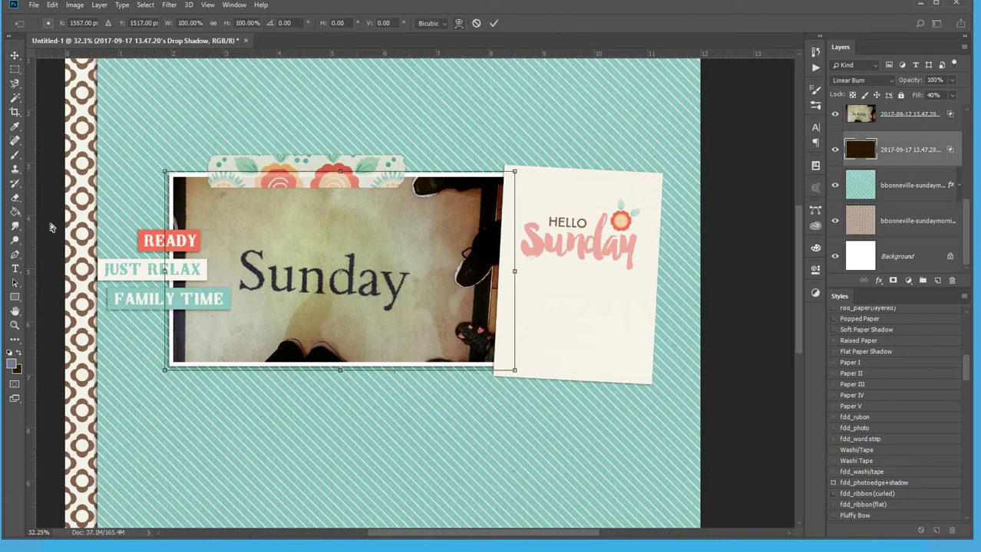
left_click(458, 25)
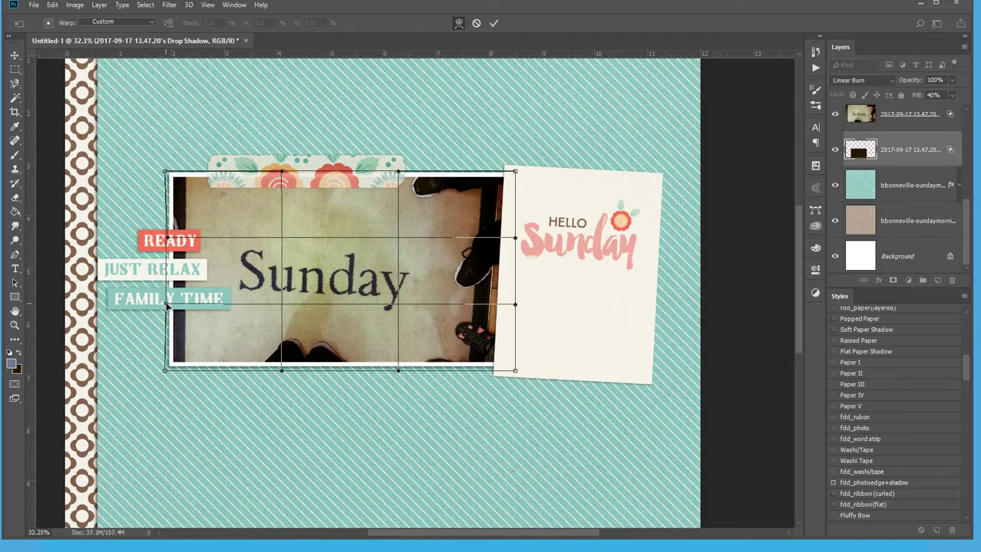
left_click(494, 23)
Nudge the JUST RELAX and FAMILY TIME strips slightly right, away from the patterned border
left_click(130, 243)
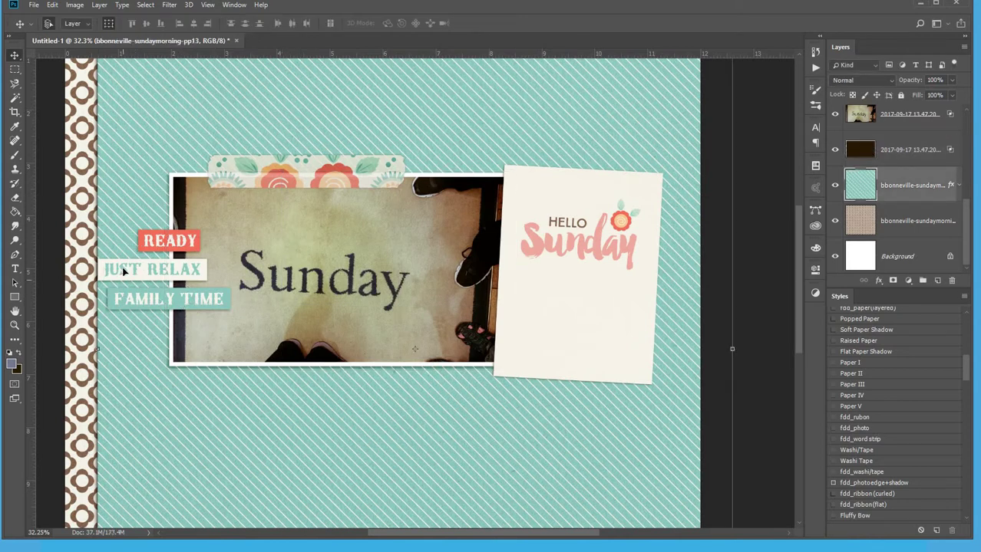
left_click(122, 266)
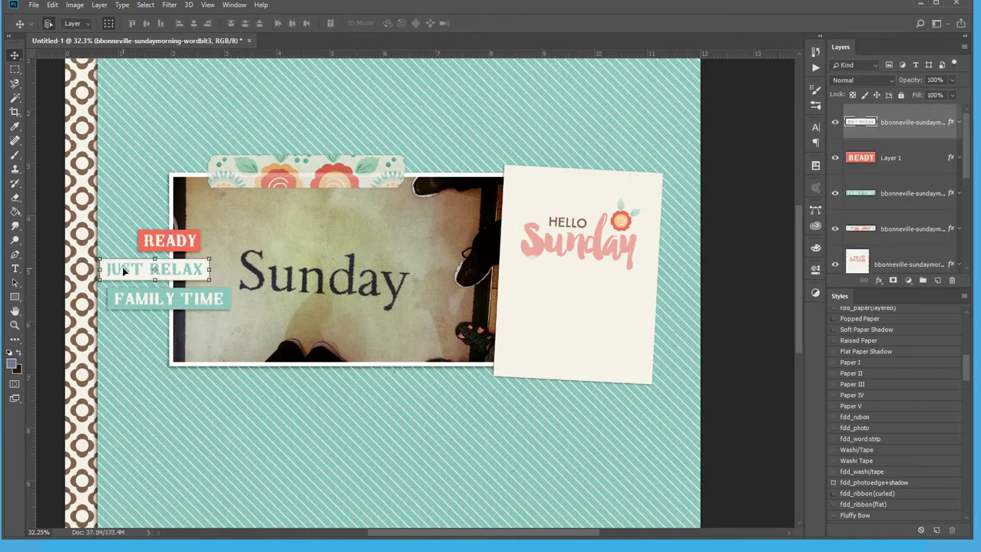
left_click(134, 305)
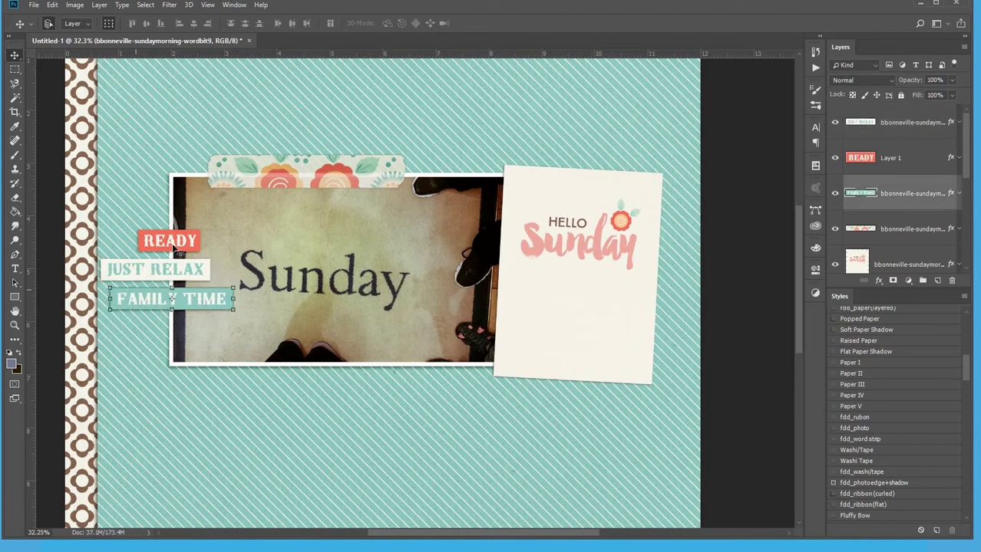
Select the three word strips together and move them a little lower along the photo's left edge
left_click(929, 148)
left_click(880, 239, "shift")
left_click(901, 191)
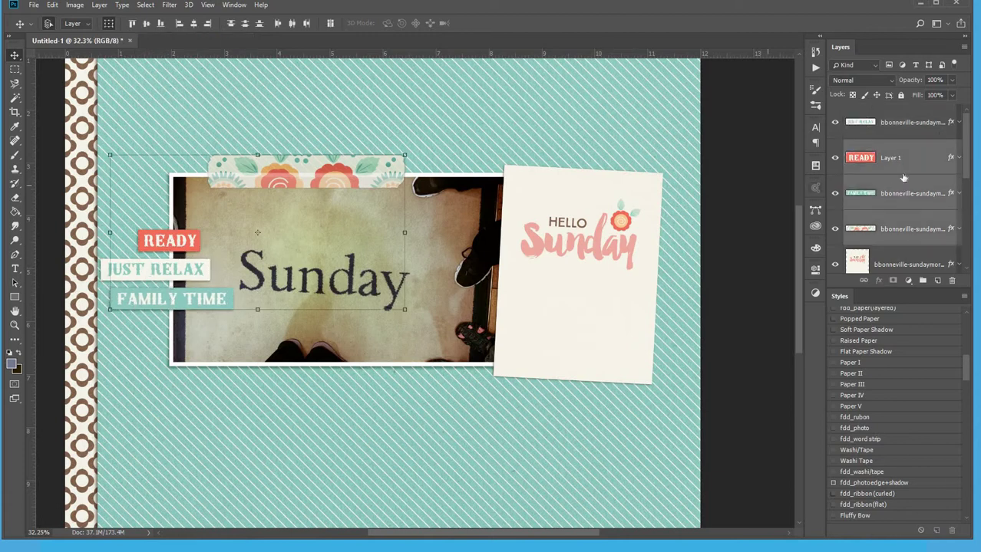
left_click(909, 124, "shift")
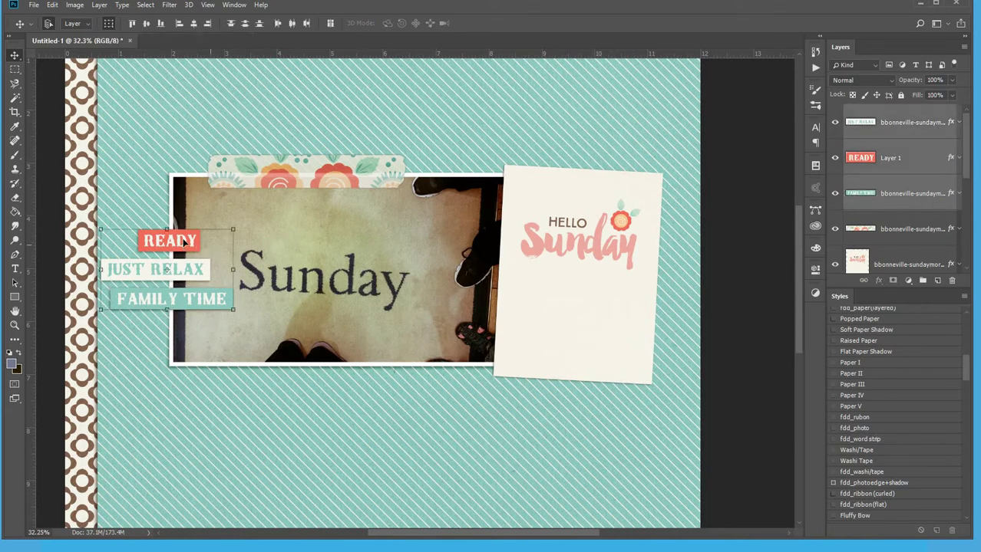
left_click_drag(184, 242, 184, 259)
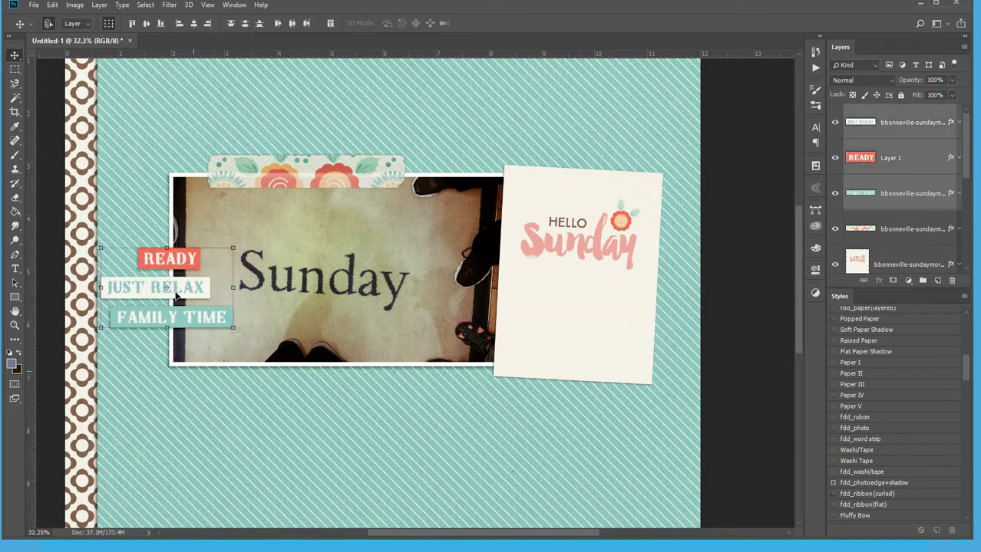
Nudge the JUST RELAX and FAMILY TIME strips up to tighten the spacing between the three word strips
left_click(178, 293)
key("Up")
key("Up")
key("Up")
key("Up")
key("Up")
key("Up")
key("Up")
key("Up")
left_click(193, 315)
key("Up")
key("Up")
key("Up")
key("Up")
key("Up")
key("Up")
key("Up")
key("Up")
key("Up")
key("Up")
key("Up")
key("Up")
key("Up")
key("Up")
key("Up")
key("Up")
key("Up")
key("Up")
left_click(202, 471)
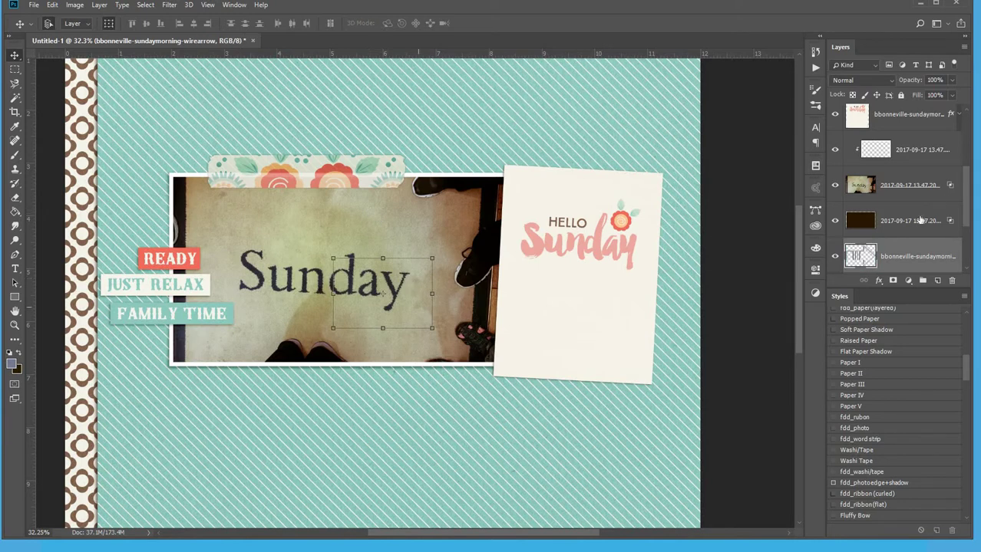
Try the kit's wire arrow on top of the photo by bringing its layer to the top, and delete it
left_click_drag(909, 257, 900, 115)
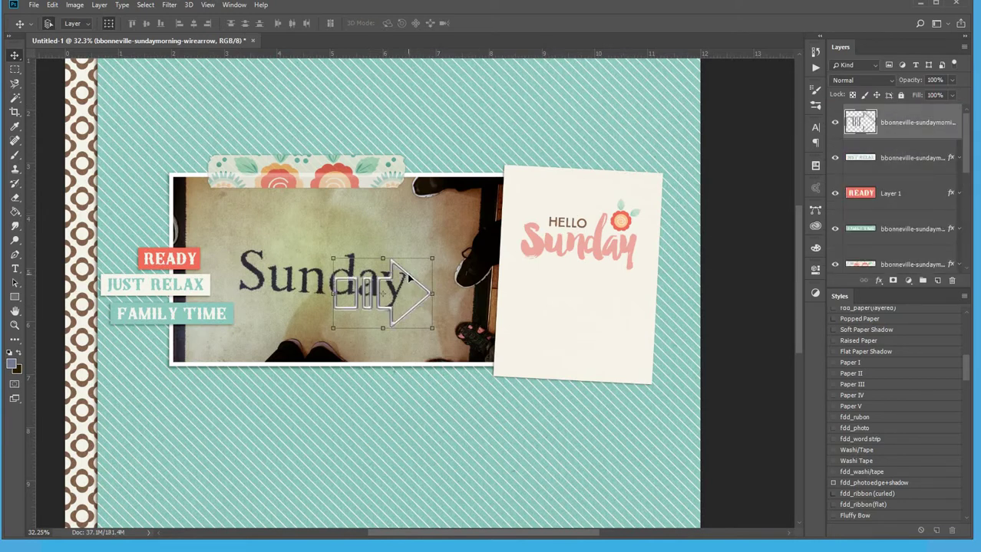
left_click_drag(407, 273, 447, 223)
left_click_drag(329, 223, 315, 224)
key("Delete")
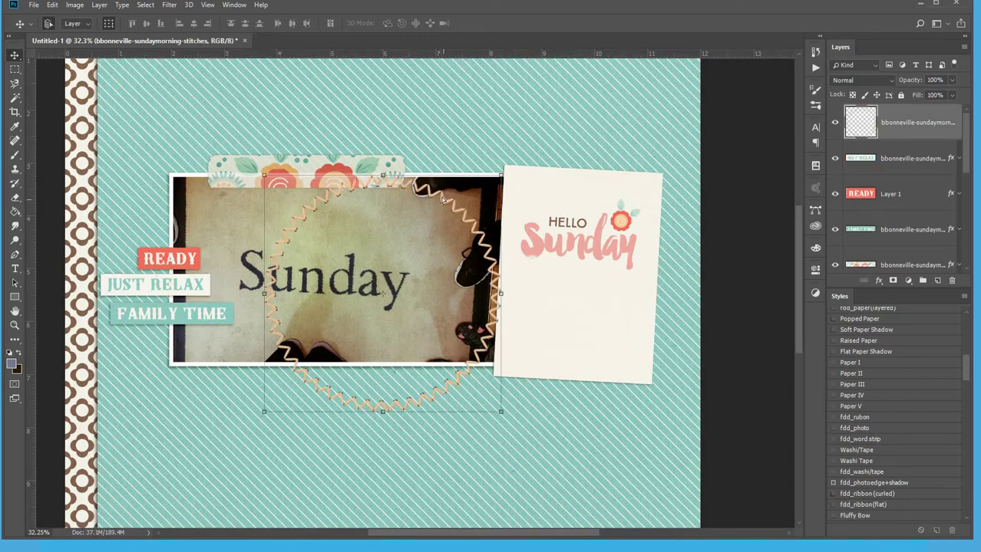
Place the circular stitches behind the photo and the Hello Sunday card, and apply the Stitching style to them
left_click_drag(435, 197, 576, 168)
left_click_drag(886, 126, 890, 167)
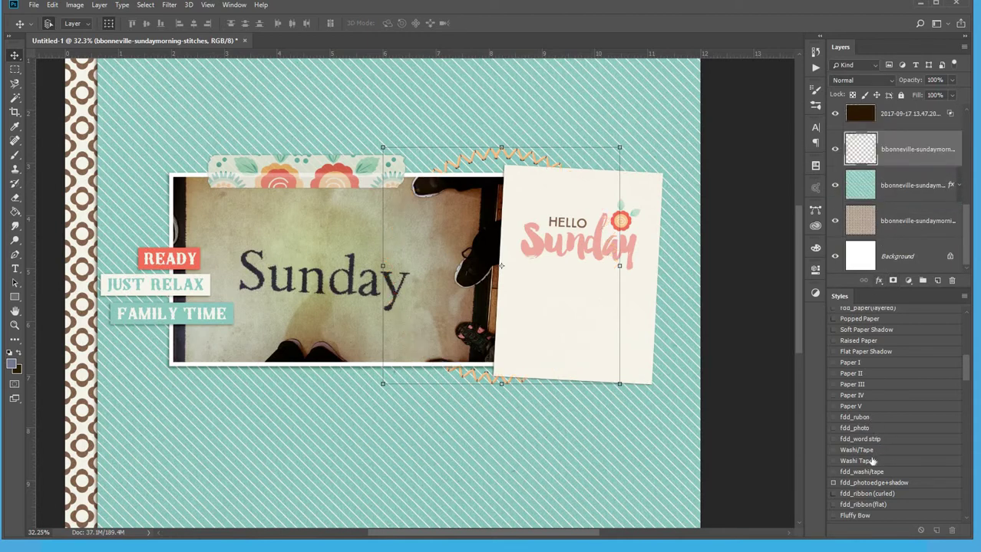
scroll(872, 461, "down", 3)
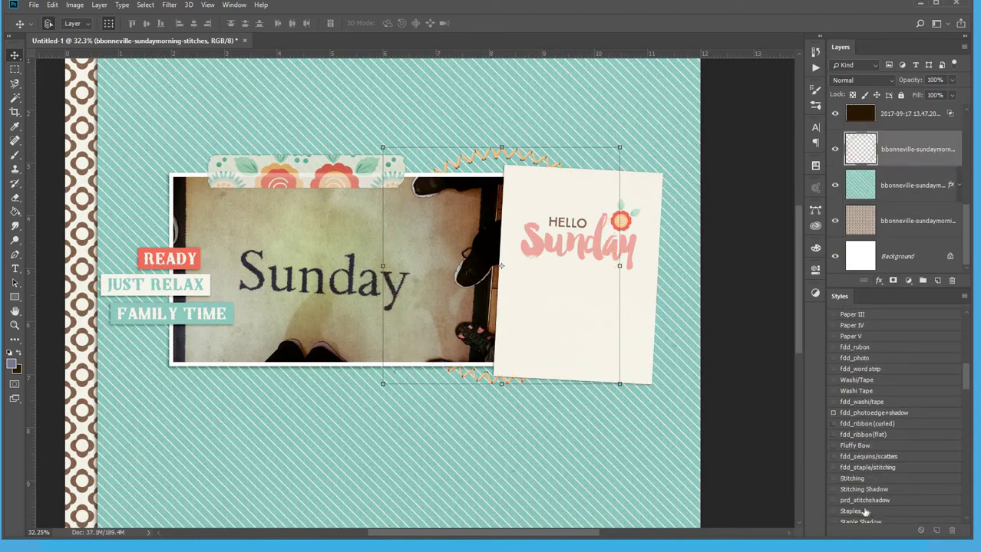
left_click(852, 479)
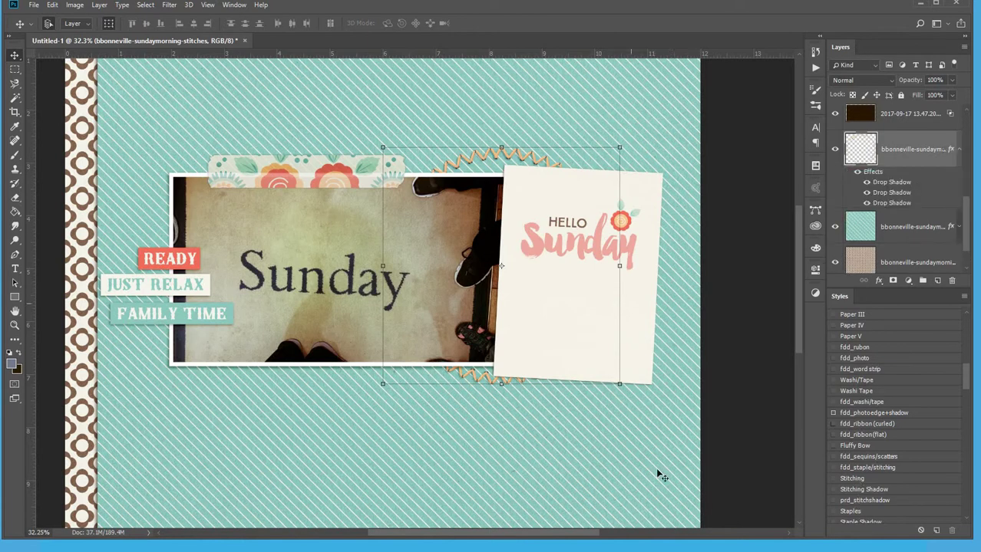
left_click(284, 345)
Fit the whole page in view and switch to the browser, placing the frosty soccer days layout beside it for comparison
key("ctrl+minus")
key("ctrl+minus")
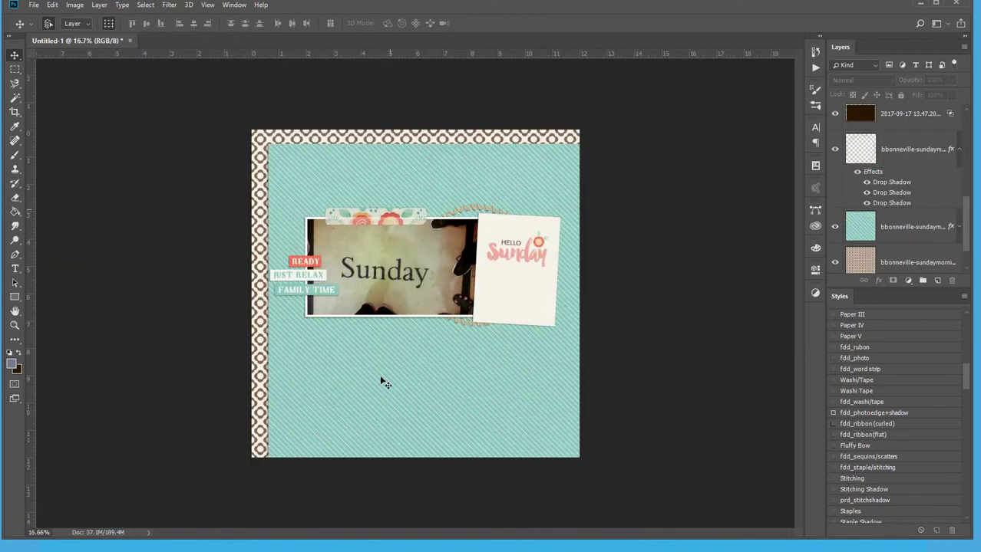
key("ctrl+0")
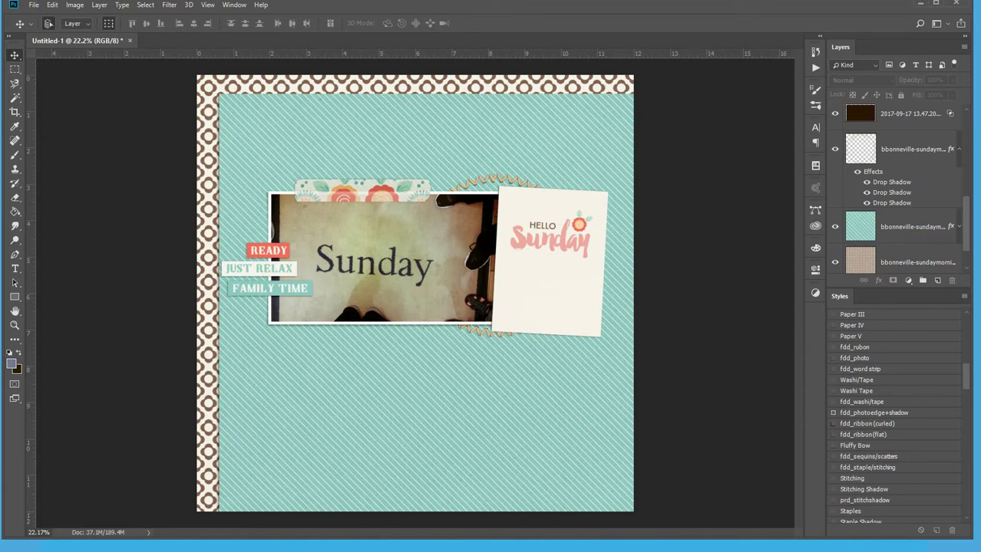
key("alt+Tab")
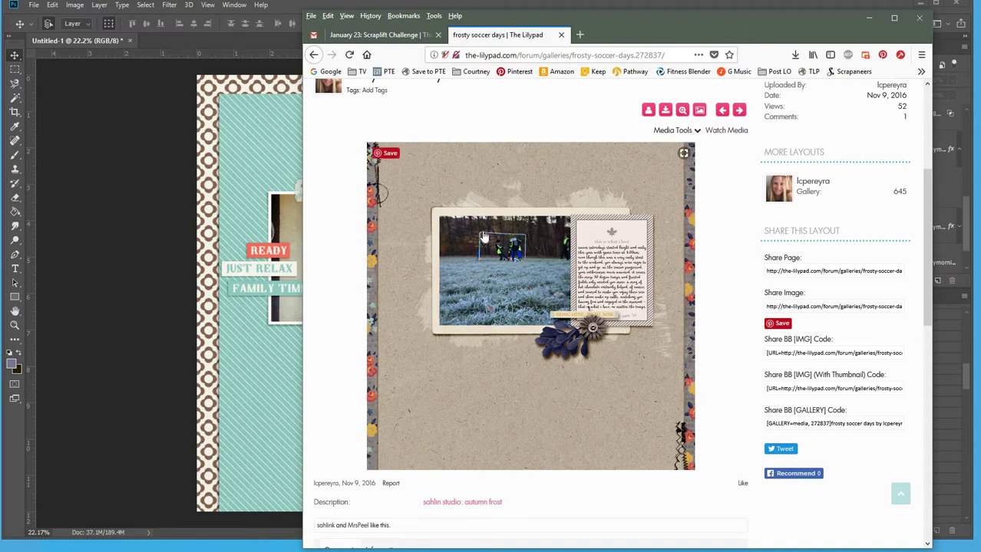
left_click_drag(710, 27, 833, 29)
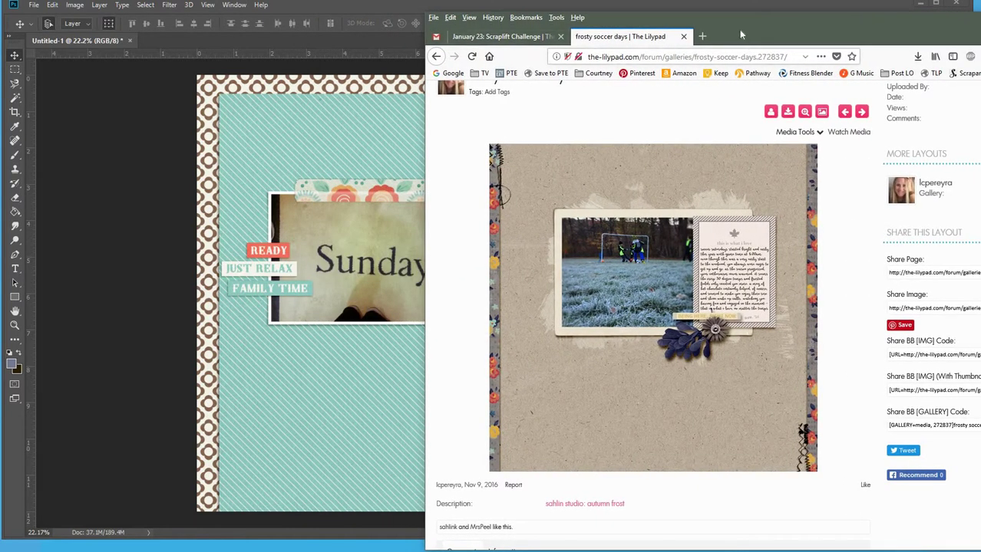
left_click_drag(815, 36, 971, 35)
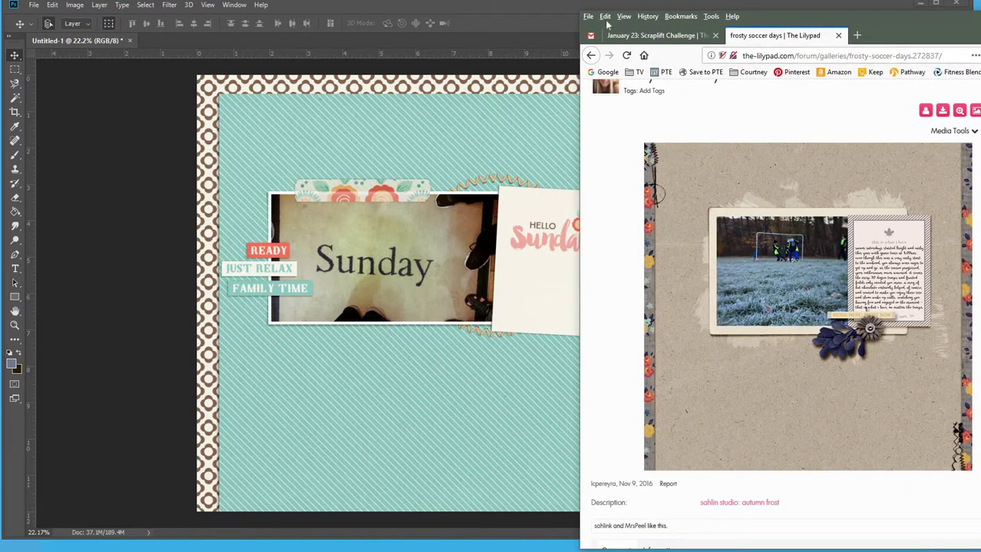
Put the browser away, return to Photoshop, and add the kit's brown Happy Sunday flair to the page below the photo
left_click_drag(771, 36, 302, 28)
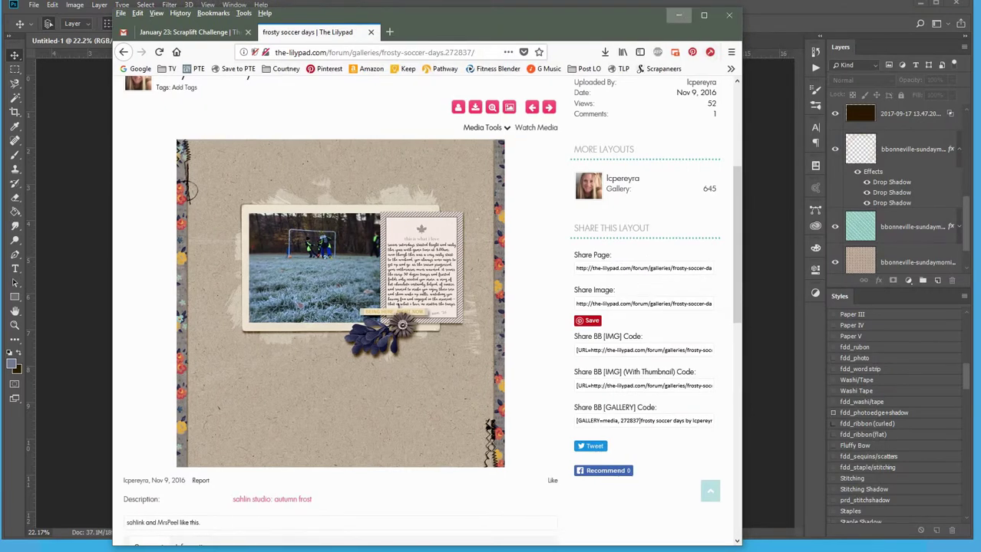
left_click(675, 12)
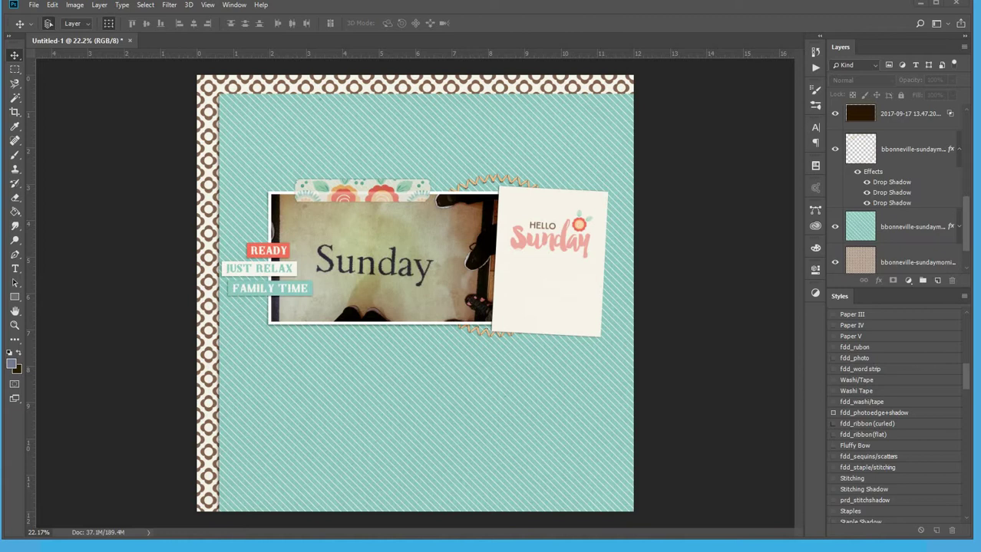
left_click_drag(132, 219, 204, 237)
left_click_drag(426, 280, 357, 275)
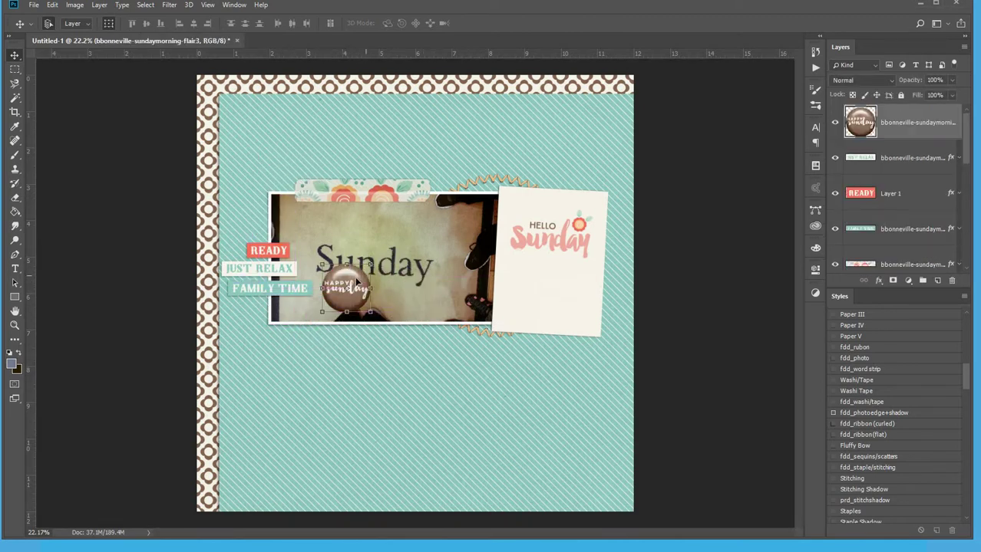
left_click_drag(373, 406, 487, 501)
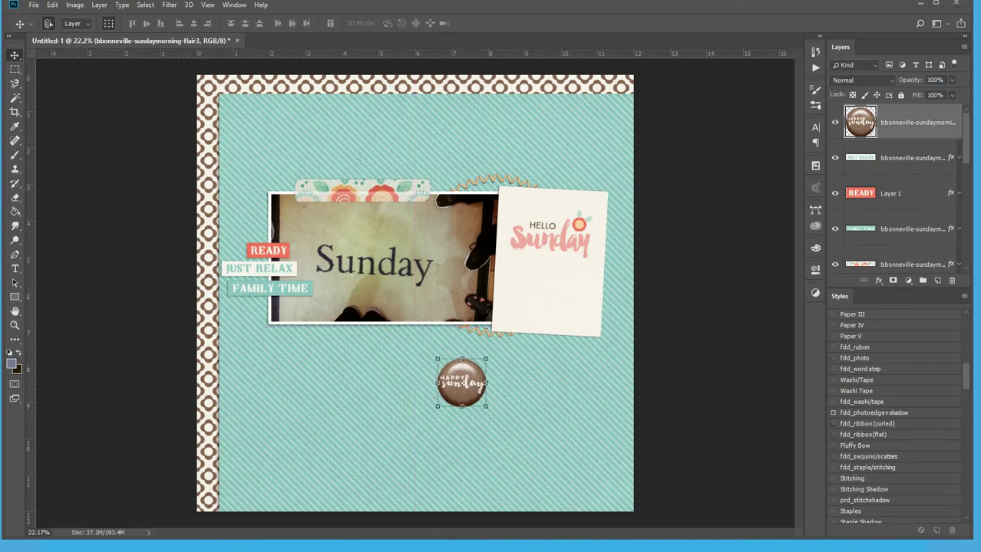
Add the kit's label2 to the page's upper-left corner and place the Happy Sunday flair on top of its colored end
left_click_drag(278, 86, 372, 240)
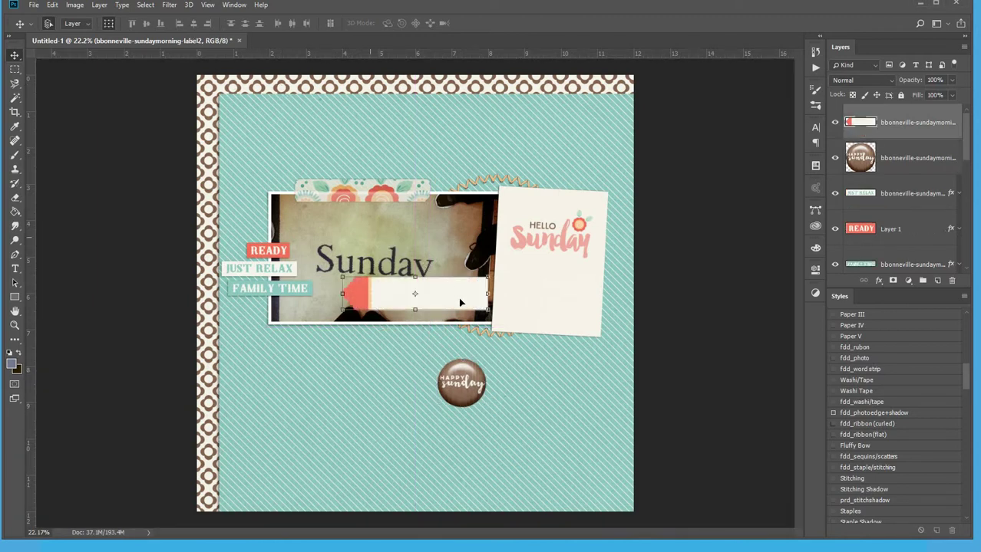
left_click_drag(459, 299, 393, 146)
left_click_drag(430, 294, 312, 120)
left_click_drag(461, 383, 246, 121)
left_click_drag(861, 158, 861, 122)
Apply a drop shadow style to the Happy Sunday flair
scroll(871, 405, "up", 2)
scroll(871, 405, "up", 5)
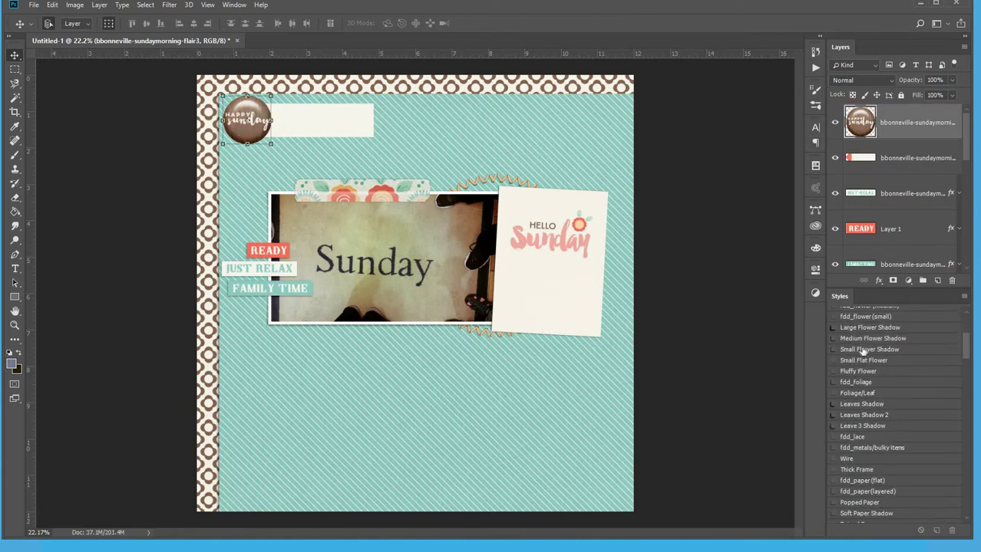
scroll(856, 373, "up", 5)
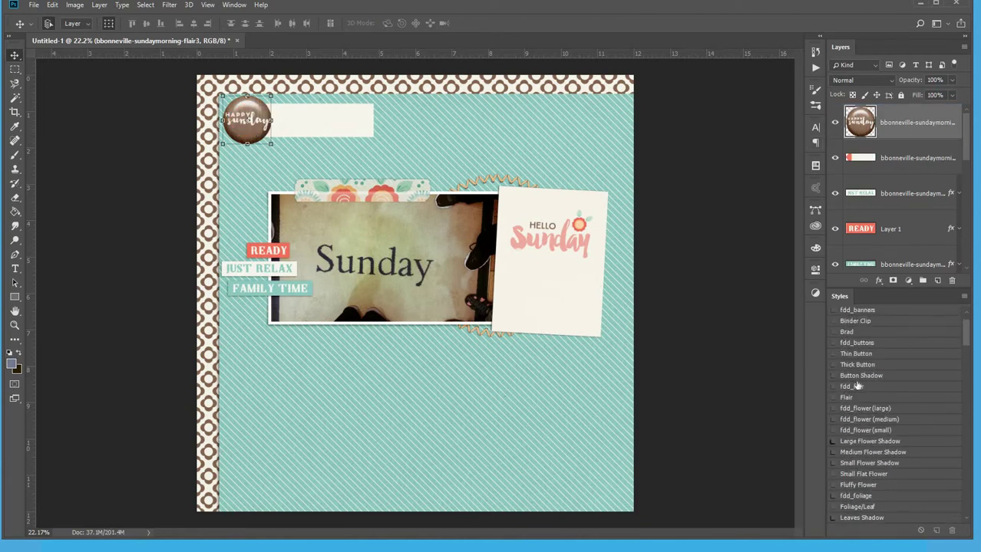
left_click(857, 377)
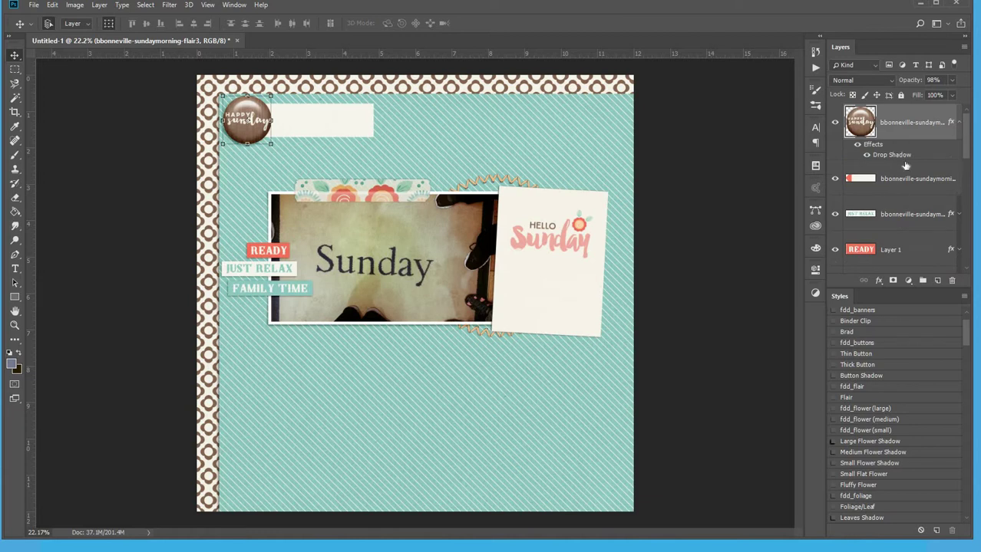
Apply the Paper I style to the blank label behind the flair
left_click(894, 176)
scroll(874, 406, "down", 3)
scroll(869, 414, "down", 5)
scroll(863, 449, "down", 2)
scroll(863, 465, "down", 2)
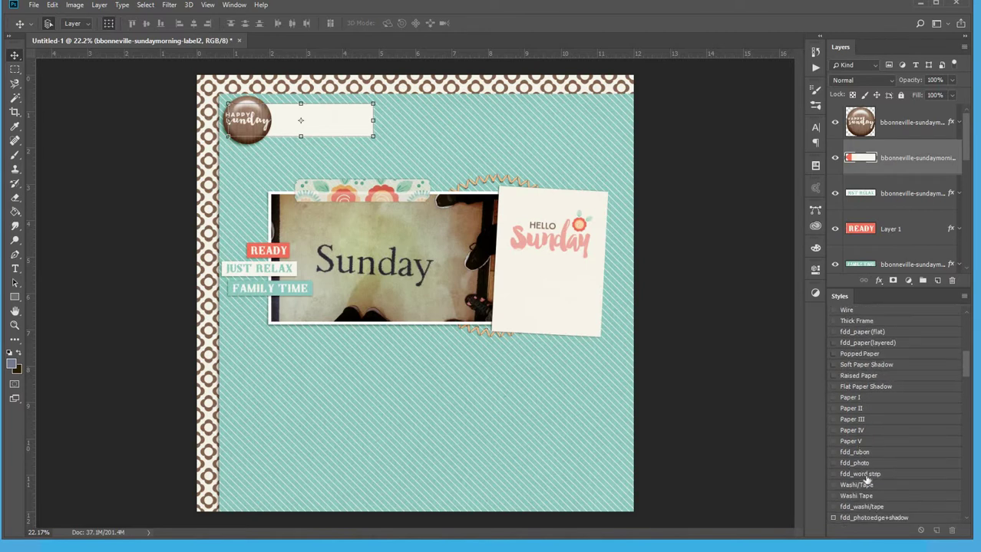
left_click(860, 399)
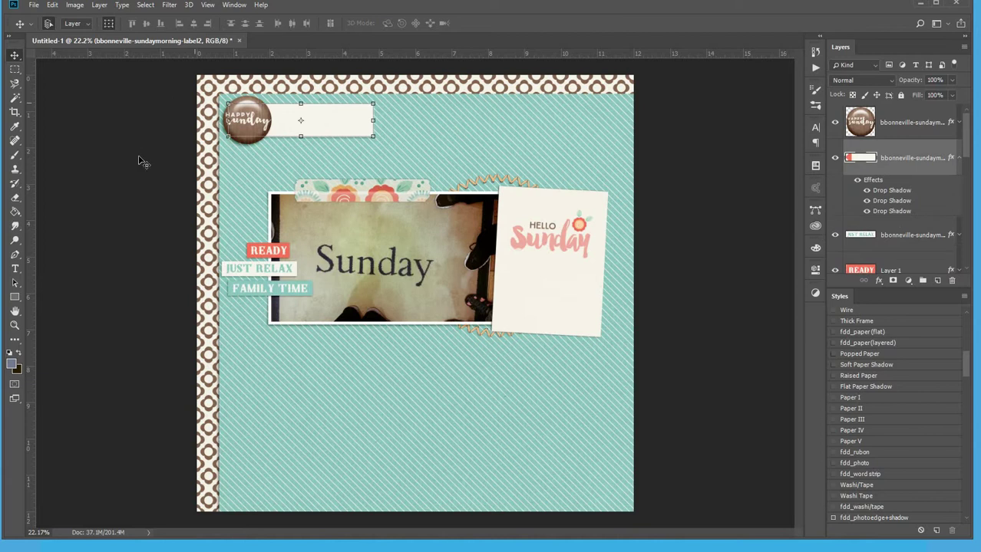
Scale the blank label down slightly from its upper-right corner
left_click(240, 86)
scroll(241, 84, "up", 5)
left_click(539, 190)
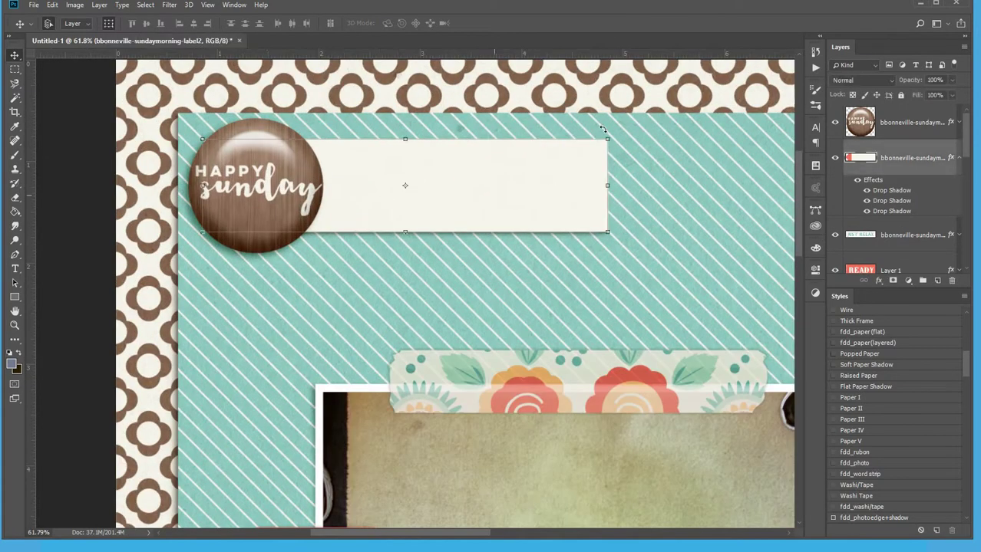
left_click_drag(589, 145, 576, 146)
key("Return")
Scale the Happy Sunday flair to about 73.43% and center it over the label's colored end
left_click(317, 254)
key("ctrl+t")
left_click_drag(323, 254, 285, 214)
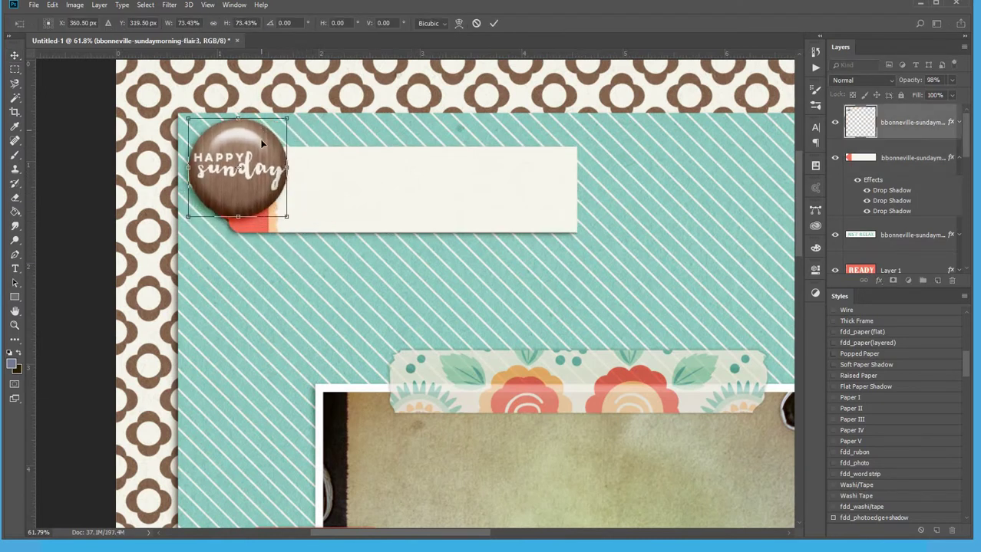
left_click_drag(259, 140, 268, 159)
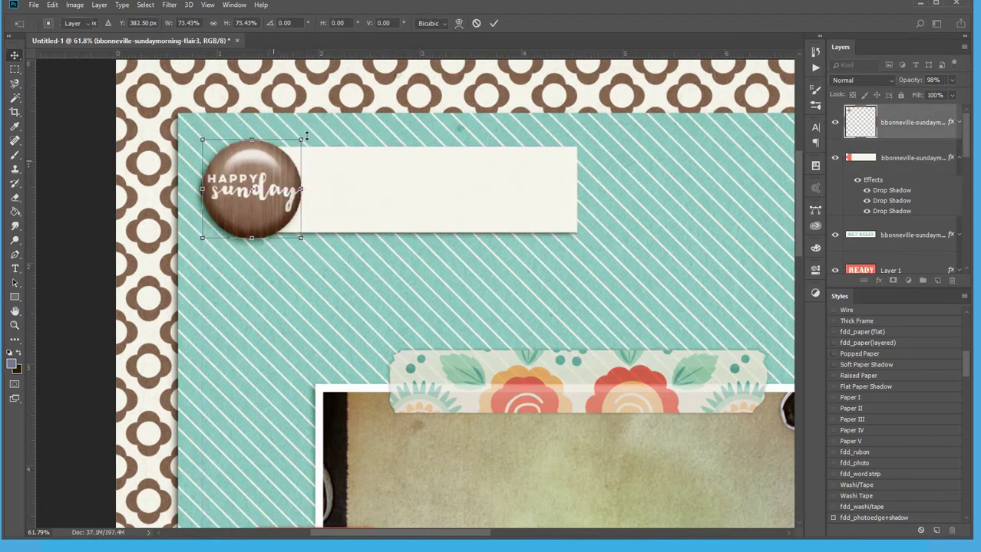
key("Return")
left_click_drag(309, 135, 308, 130)
key("Return")
Scale the blank label down further so it is shorter and narrower beside the resized flair
left_click(575, 149)
left_click_drag(576, 147, 486, 202)
key("Return")
Create a text box on the blank label with the text Decem and bring its layer to the top
left_click(300, 340)
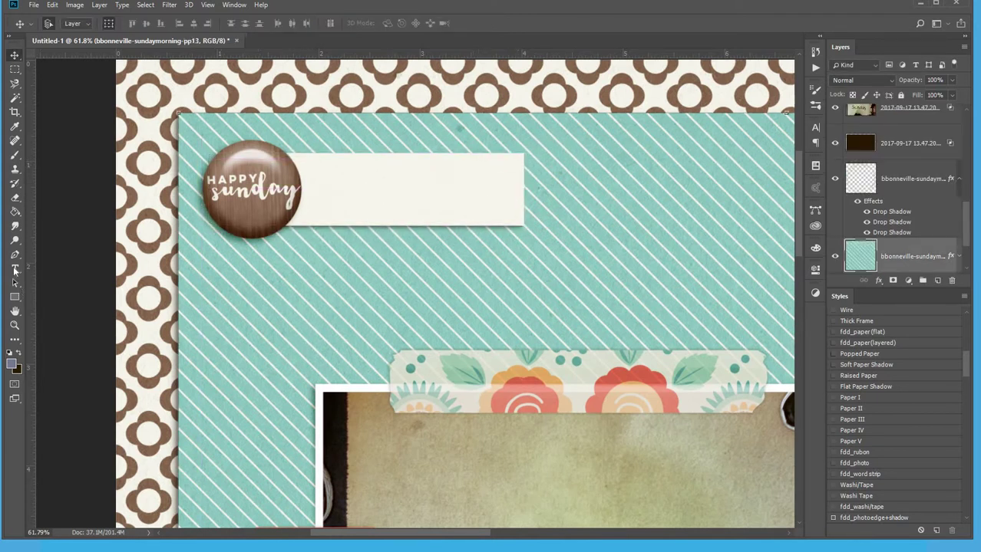
left_click(15, 269)
left_click_drag(308, 163, 511, 215)
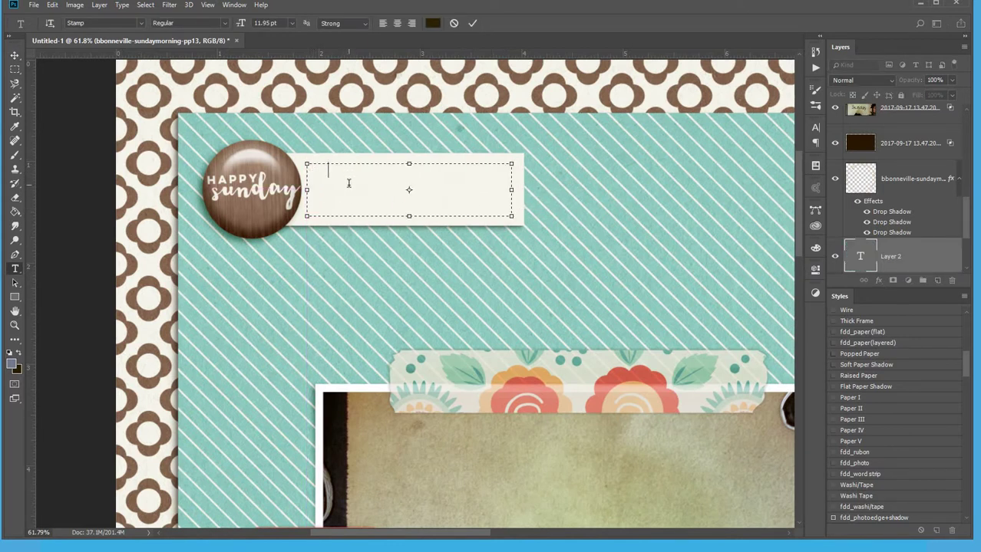
key("ctrl+Return")
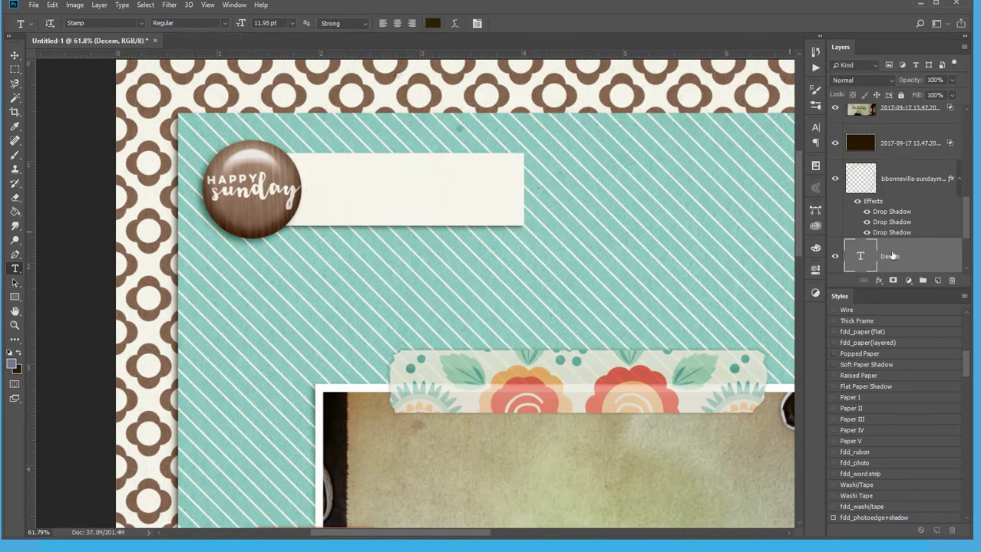
left_click_drag(902, 170, 905, 119)
Examine the label text up close and check the photo layer's name for the date of the photo
mouse_move(967, 127)
left_mouse_down()
mouse_move(970, 159)
mouse_move(965, 139)
left_mouse_up()
key("ctrl+plus")
key("ctrl+plus")
scroll(963, 150, "down", 5)
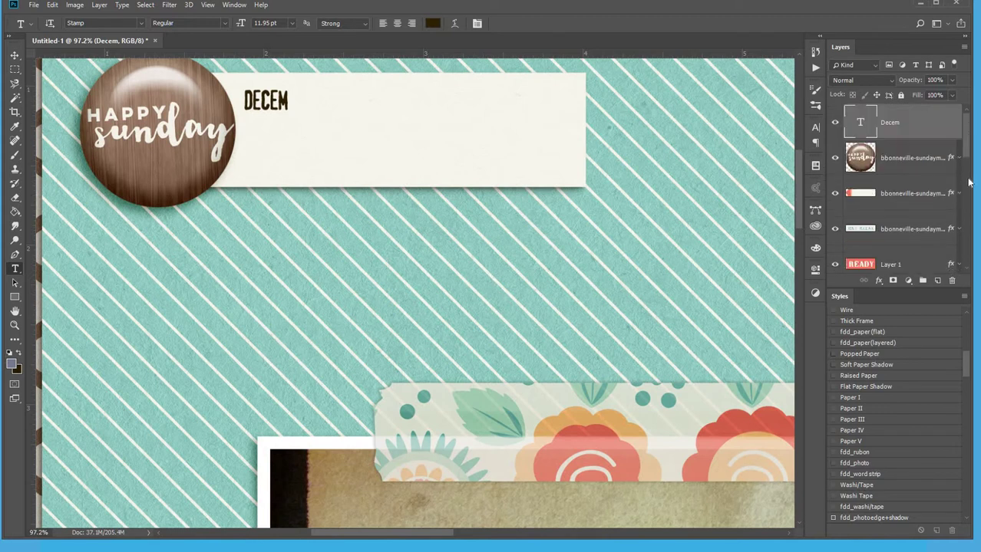
scroll(965, 169, "down", 4)
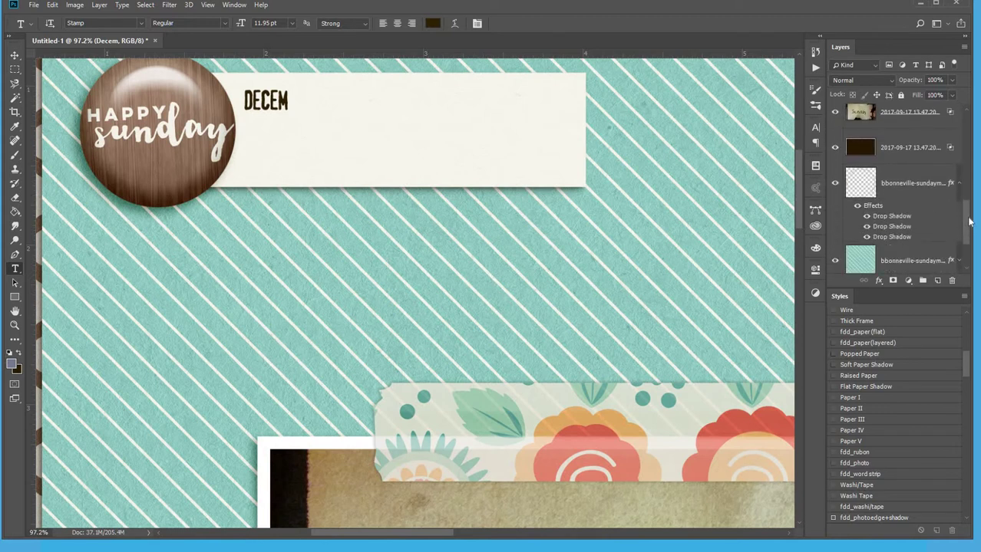
left_click(958, 183)
left_click_drag(967, 221, 978, 136)
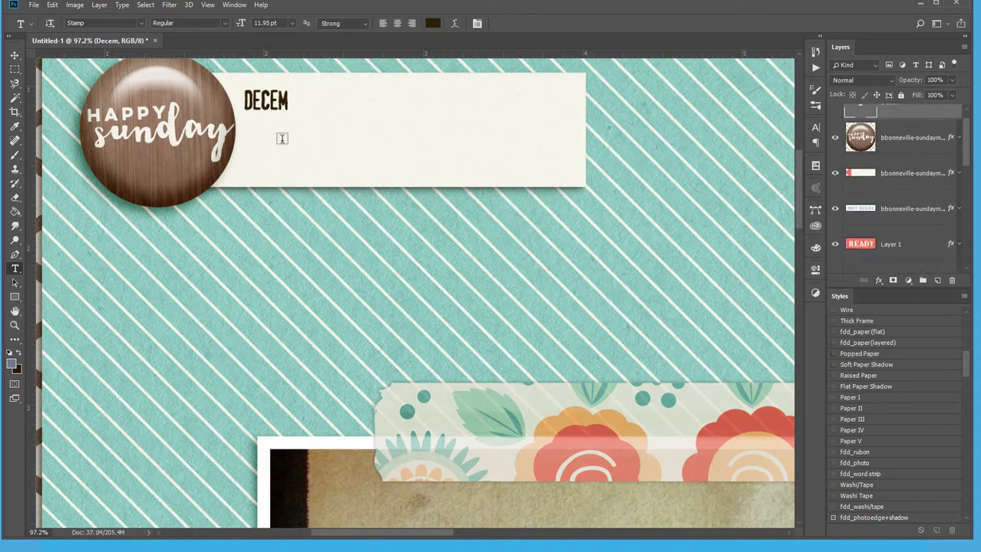
Replace the month in the label's text with September
left_click(304, 99)
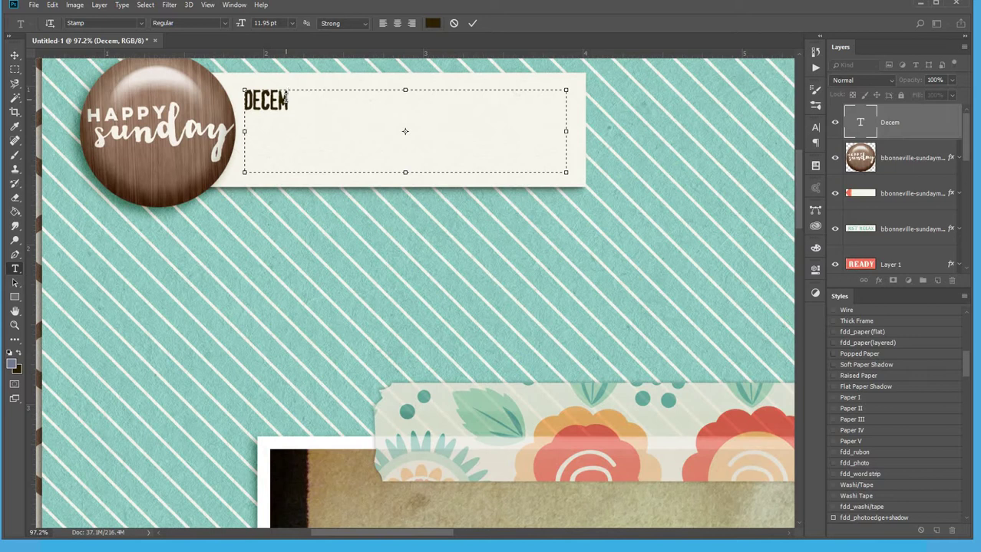
type("BER")
key("BackSpace")
key("BackSpace")
key("BackSpace")
key("BackSpace")
key("BackSpace")
key("BackSpace")
key("BackSpace")
key("BackSpace")
type("S EPTEMBER")
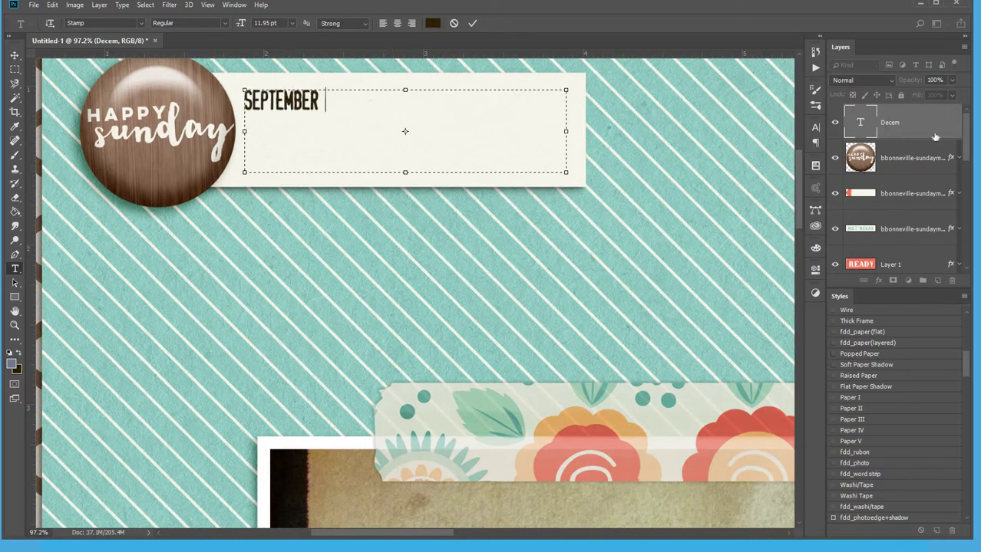
Check the photo layer's date, complete the label text as September 17, 2017, and shift it slightly down and right
scroll(968, 177, "down", 3)
scroll(969, 184, "down", 3)
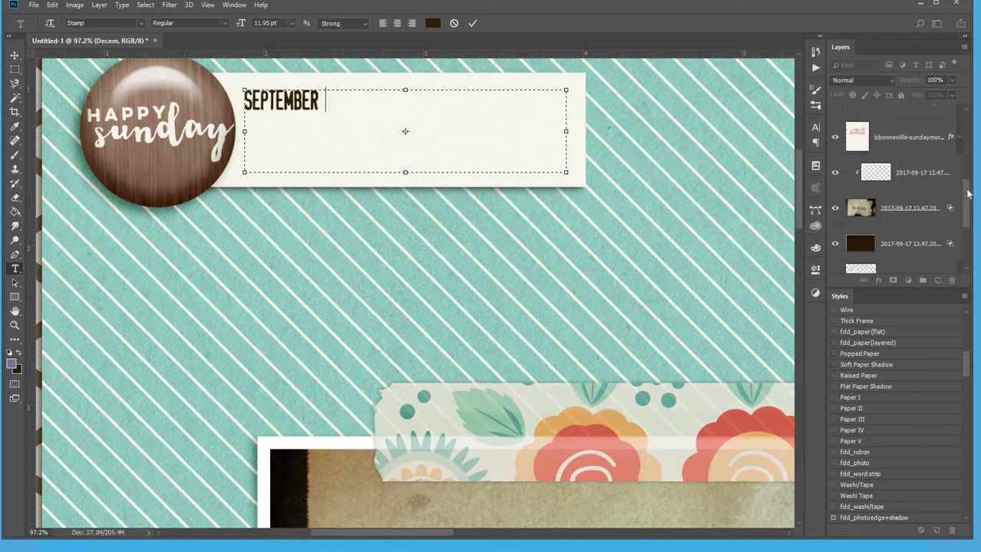
scroll(965, 184, "up", 6)
type("17, 2017")
key("ctrl+Return")
key("v")
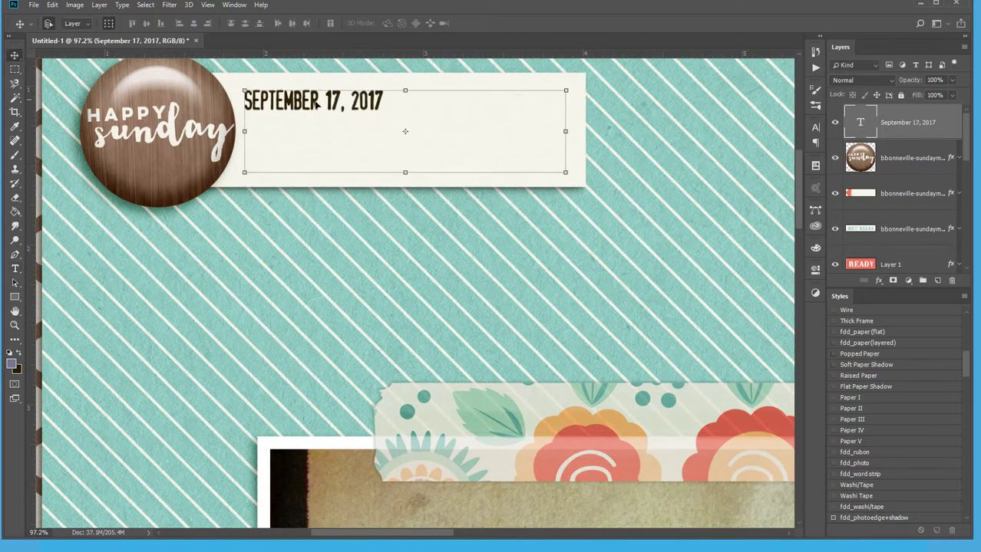
left_click_drag(307, 105, 319, 125)
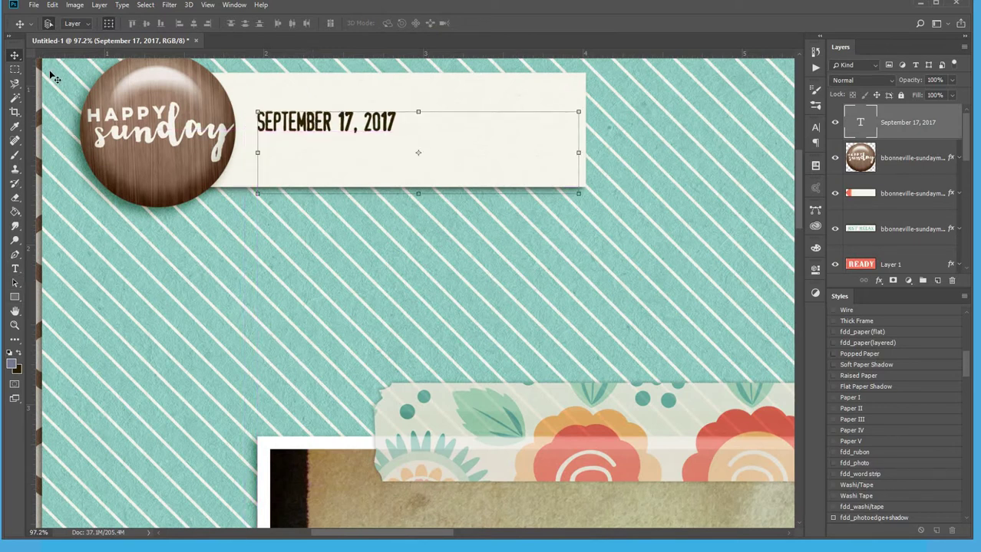
Set the font size of the whole date text to 14 pt
left_click(15, 270)
left_click(353, 148)
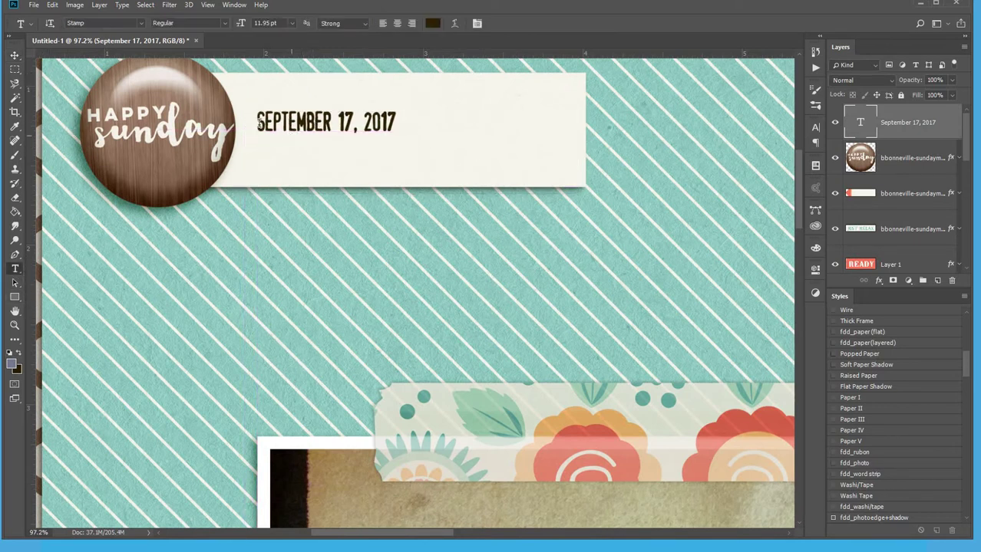
key("ctrl+a")
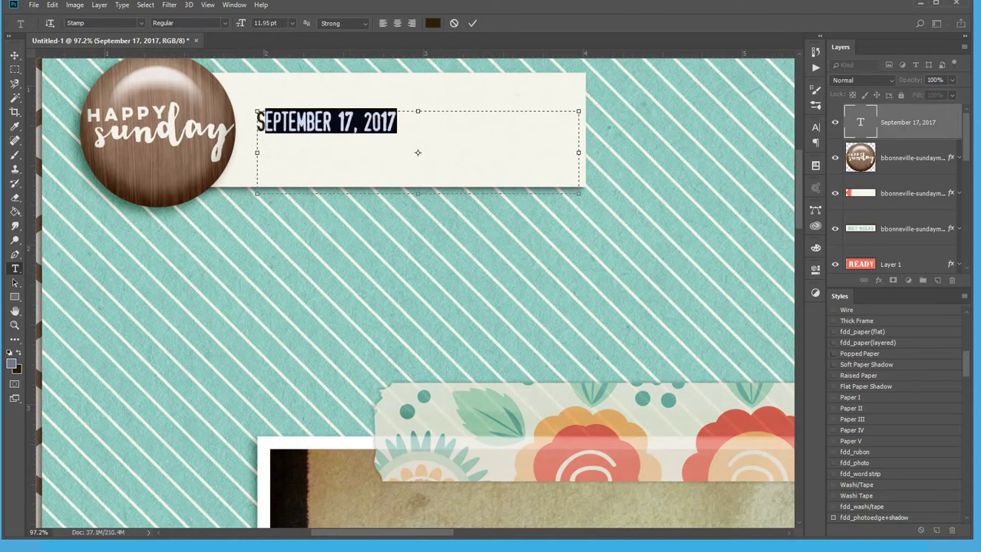
left_click(292, 23)
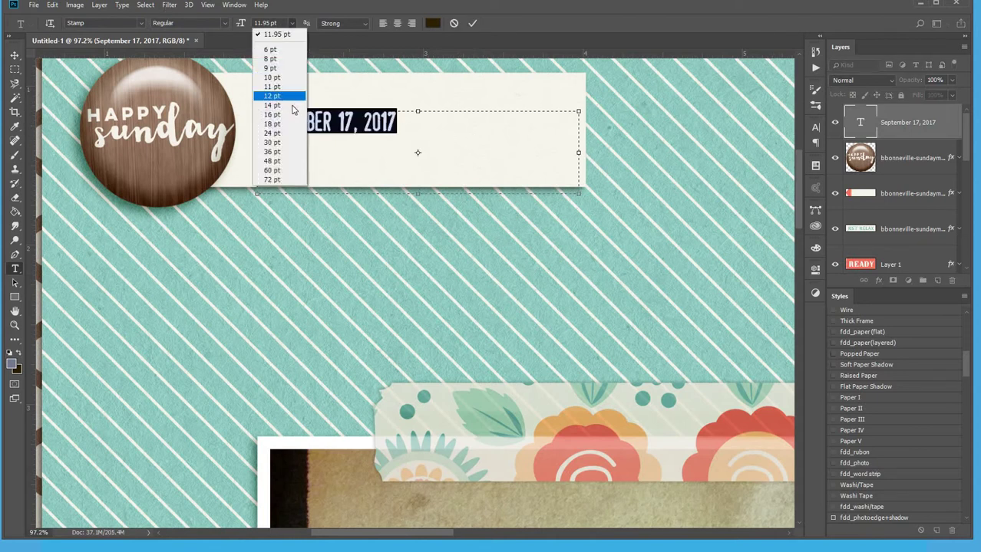
left_click(272, 105)
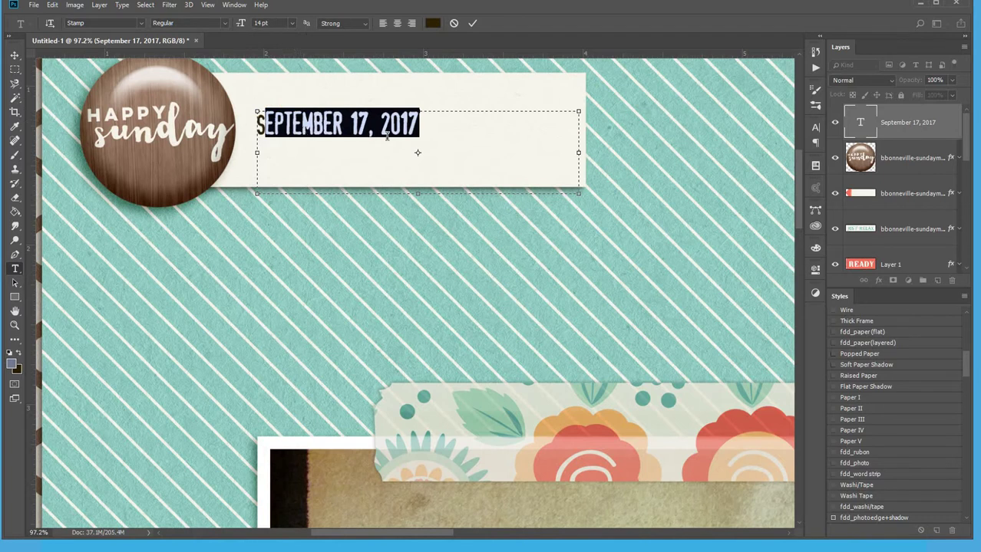
left_click_drag(441, 125, 257, 125)
left_click(292, 23)
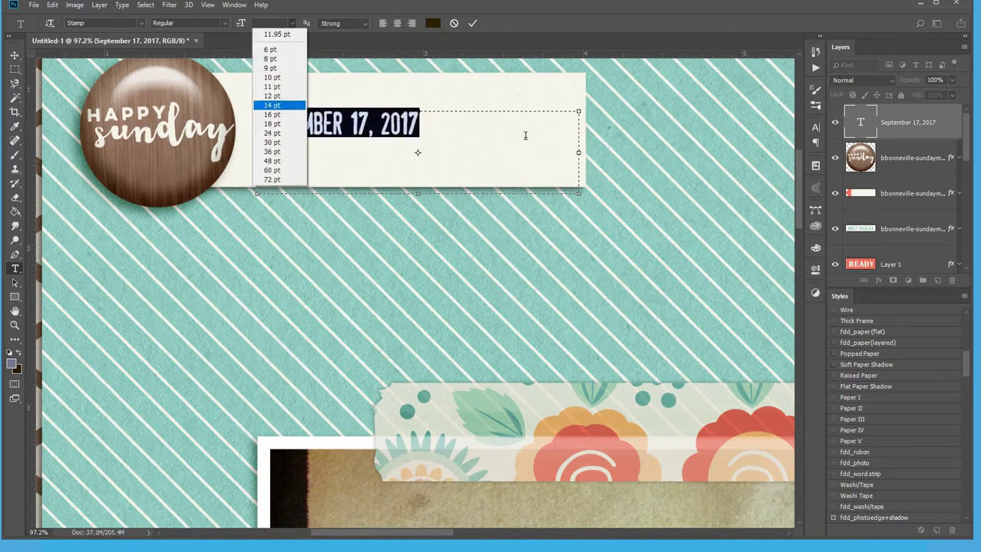
left_click(273, 105)
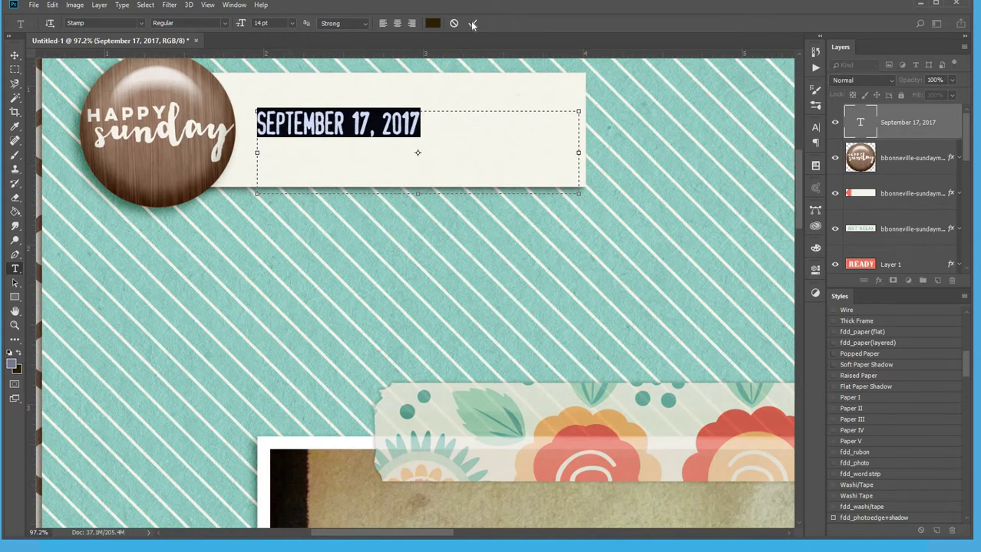
left_click(472, 24)
Shorten the date's text box to one line and move the date to the upper part of the label
left_click(419, 129)
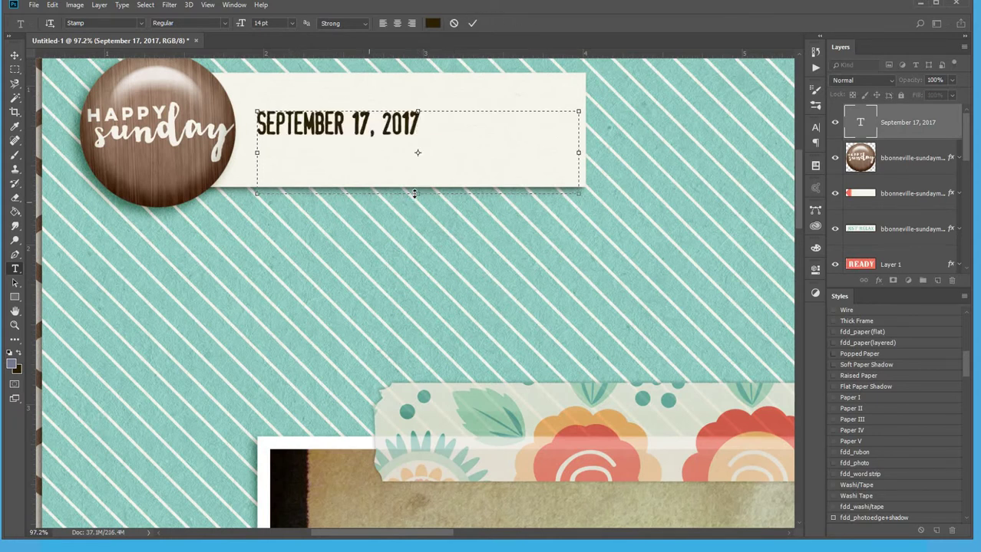
left_click_drag(415, 194, 415, 140)
left_click(471, 23)
left_click(15, 55)
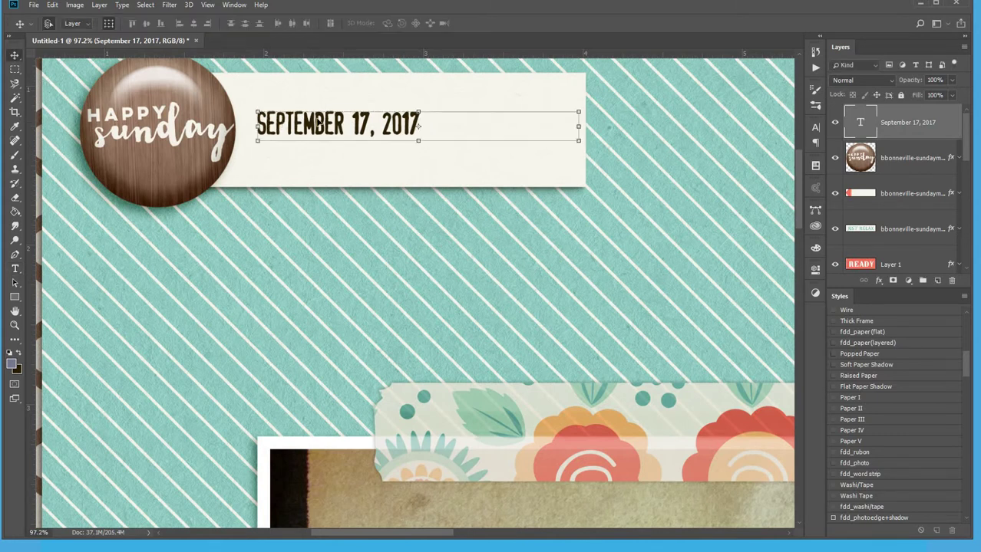
left_click_drag(310, 104, 297, 81)
Add a separate text line reading Seattle Embarkation below the date on the label, in the KG Piece by Piece font
left_click(15, 268)
left_click(259, 132)
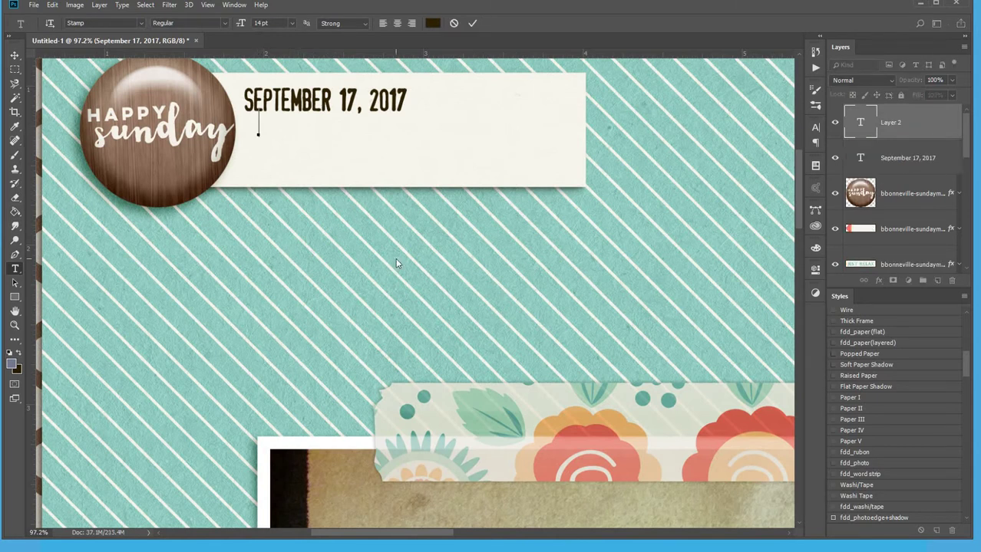
type("SE")
key("BackSpace")
key("BackSpace")
left_click(142, 24)
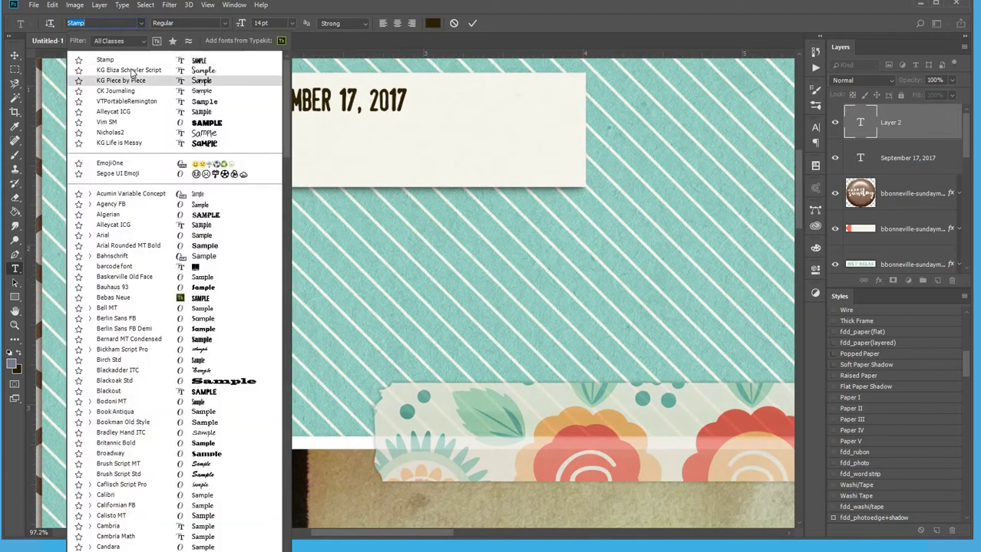
left_click(130, 82)
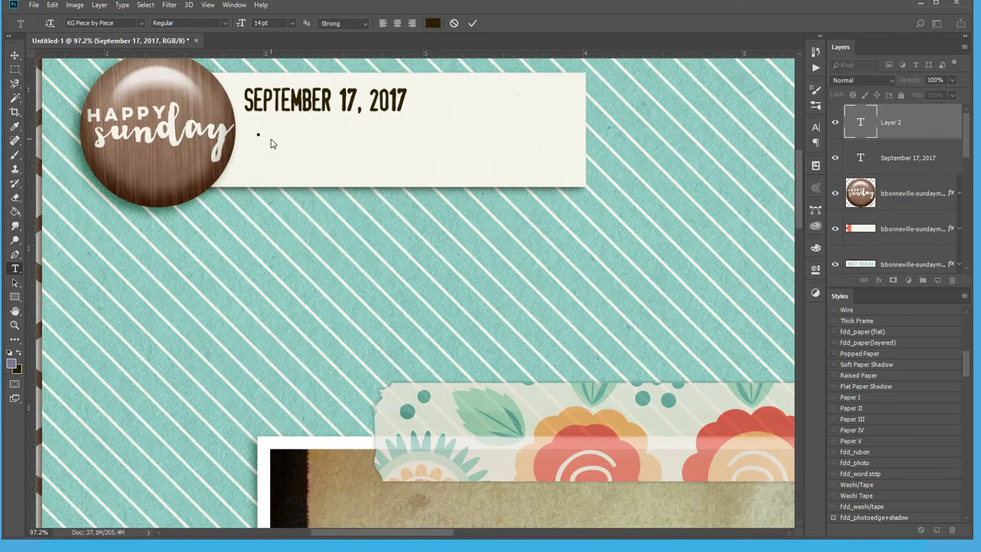
type("Seattle")
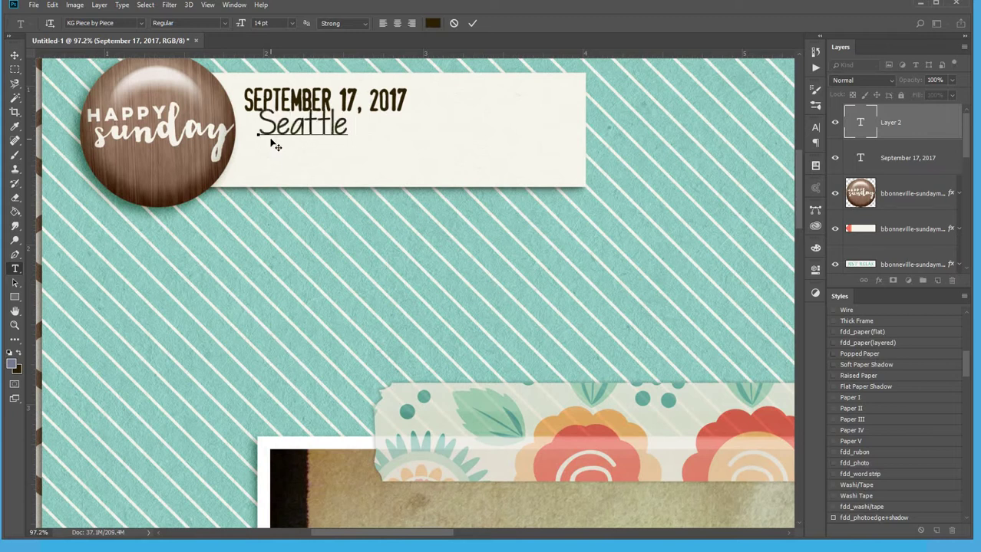
type(" Embarkation")
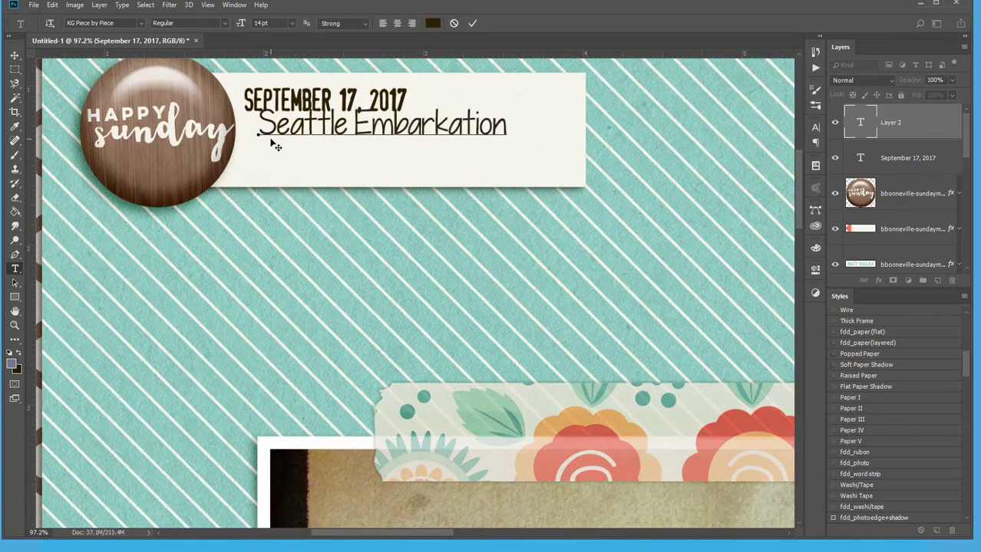
key("ctrl+Return")
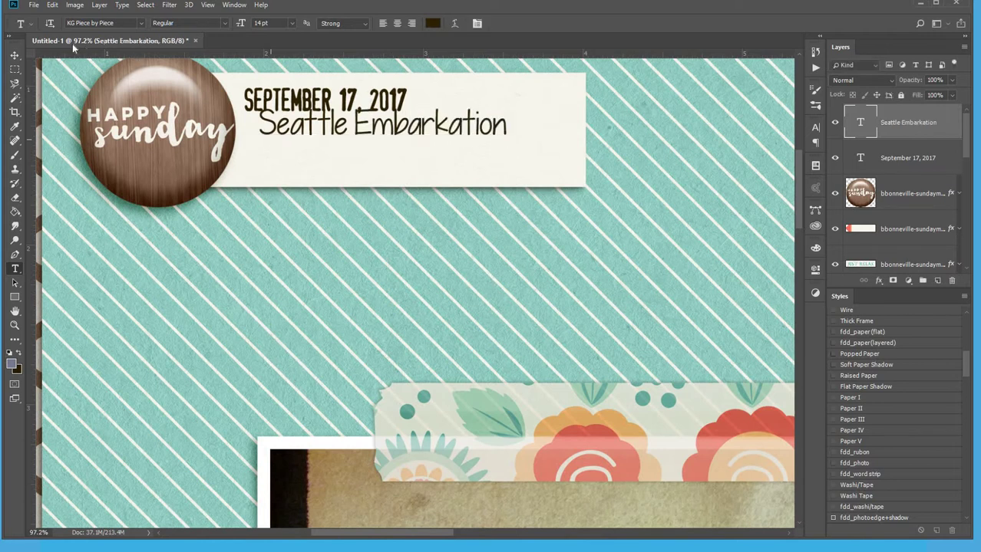
Move the Seattle Embarkation text about 0.14 in right and 0.08 in down so it clears the date
left_click(13, 55)
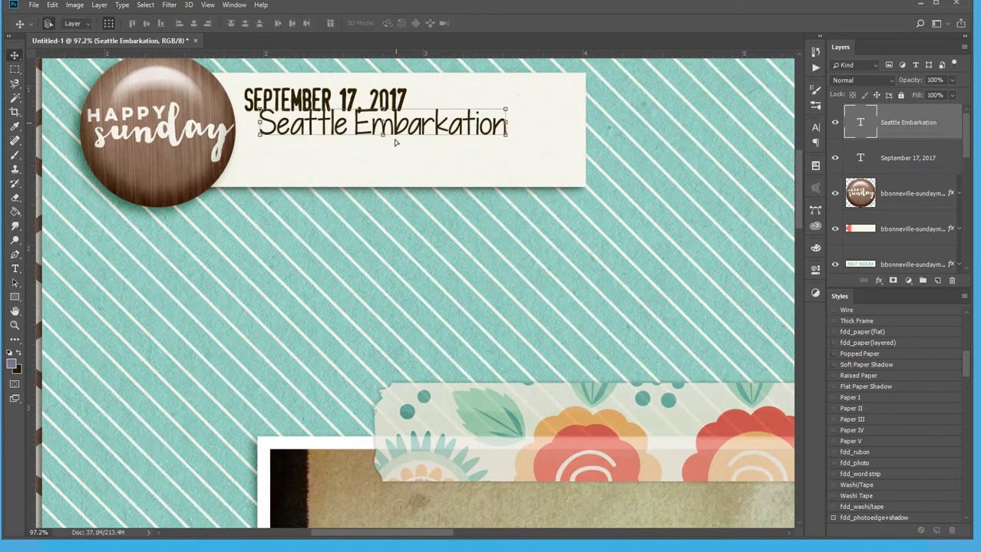
left_click_drag(395, 142, 416, 155)
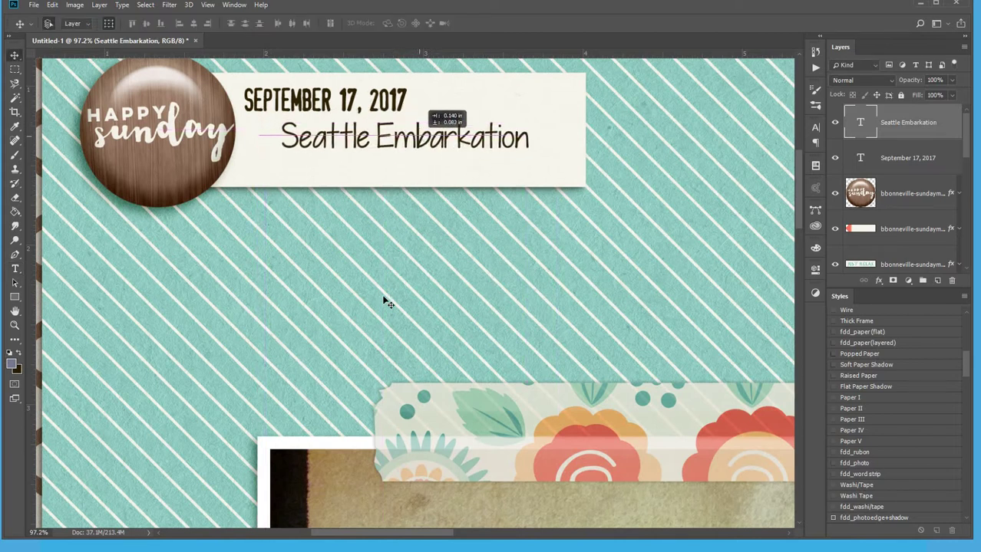
left_click(287, 317)
scroll(177, 208, "down", 10)
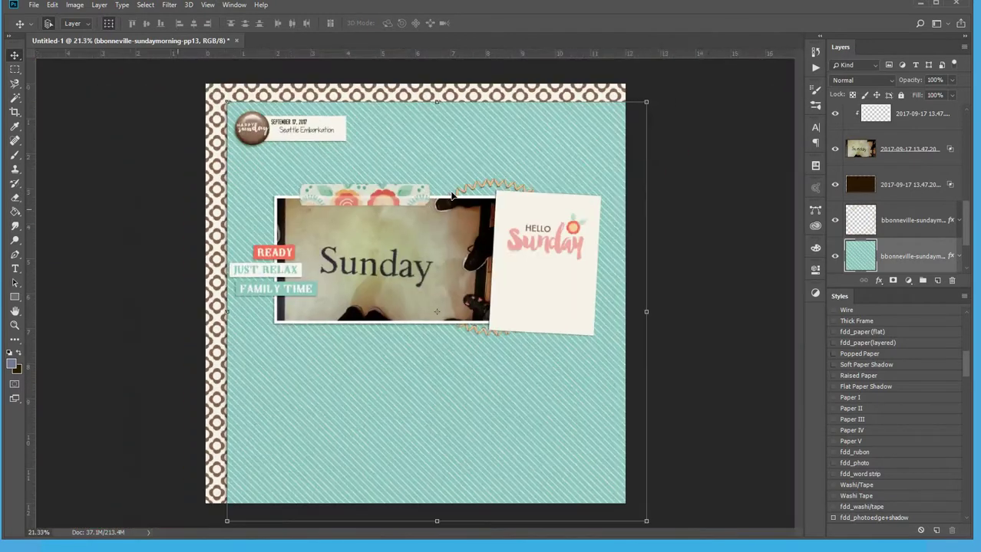
Examine the dated label and the blank area of the Hello Sunday card within the whole page
scroll(318, 113, "up", 1)
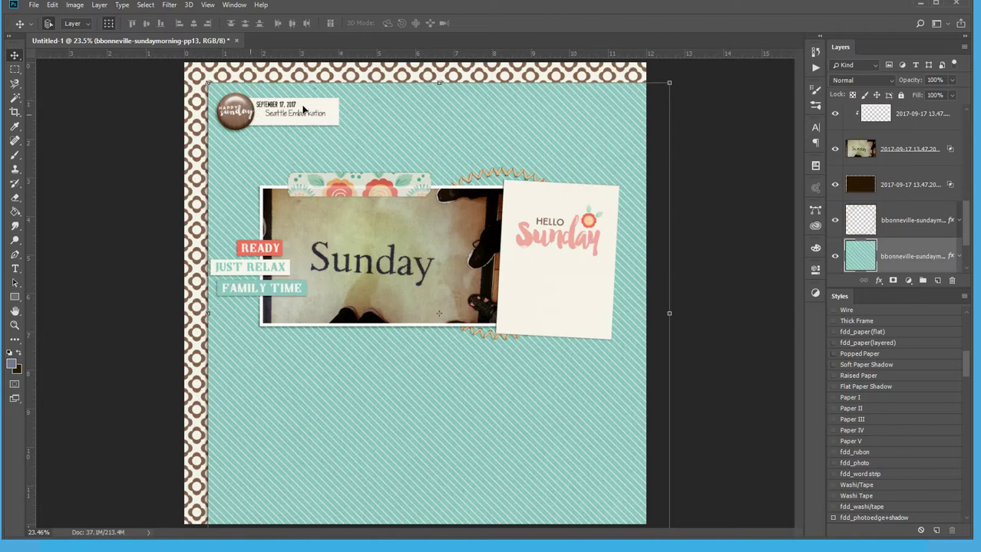
left_click(338, 107)
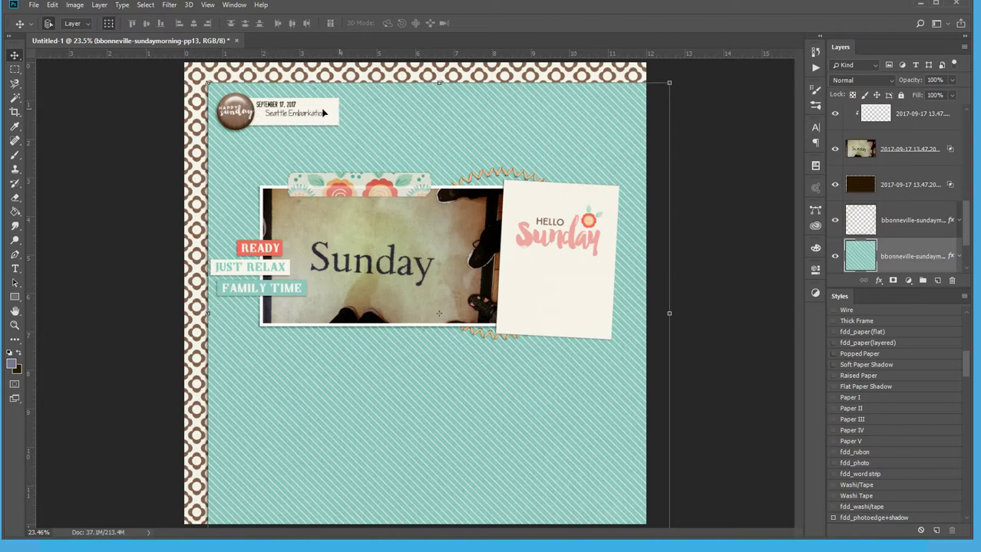
left_click(593, 309)
scroll(718, 346, "up", 2)
scroll(499, 279, "up", 1)
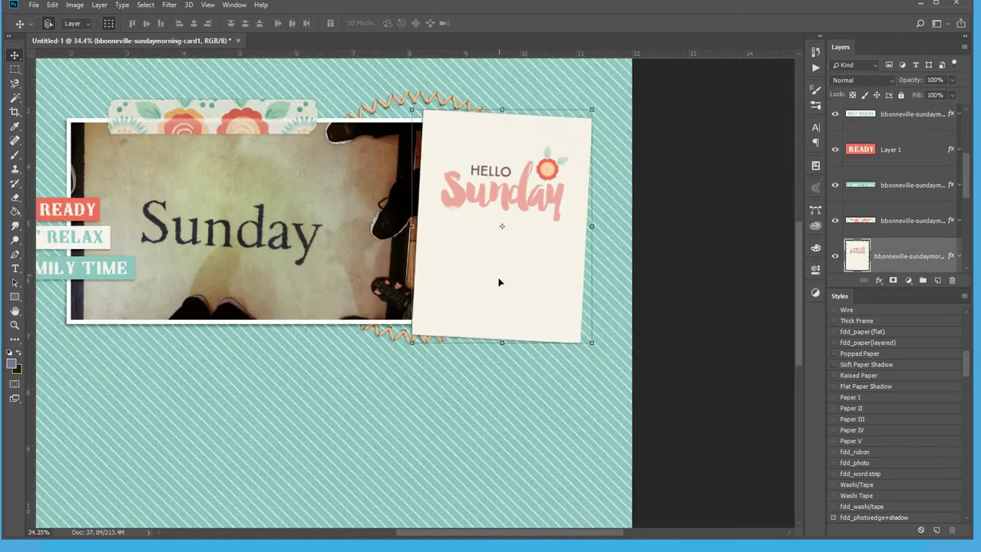
scroll(499, 280, "down", 7)
scroll(262, 347, "up", 3)
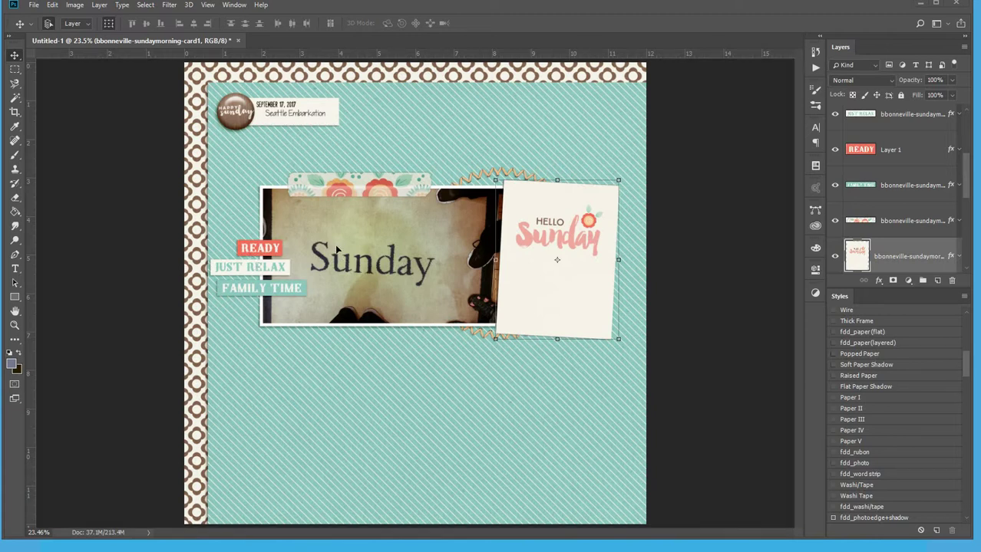
Place the bbonneville-sundaymorning-paint splatter on the page and move its layer directly above the teal striped paper
left_click_drag(336, 250, 376, 289)
mouse_move(435, 281)
left_mouse_down()
mouse_move(449, 286)
mouse_move(458, 264)
left_mouse_up()
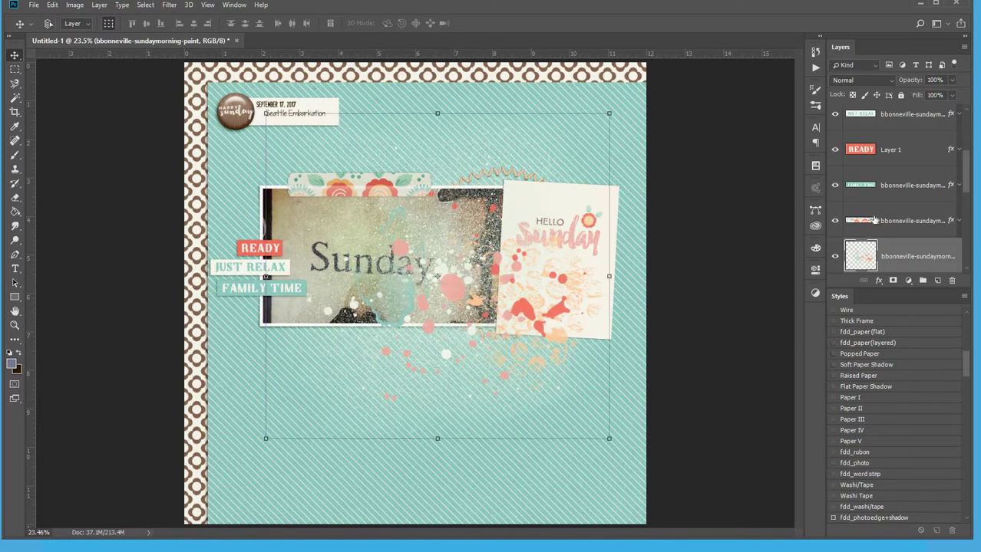
key("ctrl+shift+bracketright")
key("ctrl+shift+bracketleft")
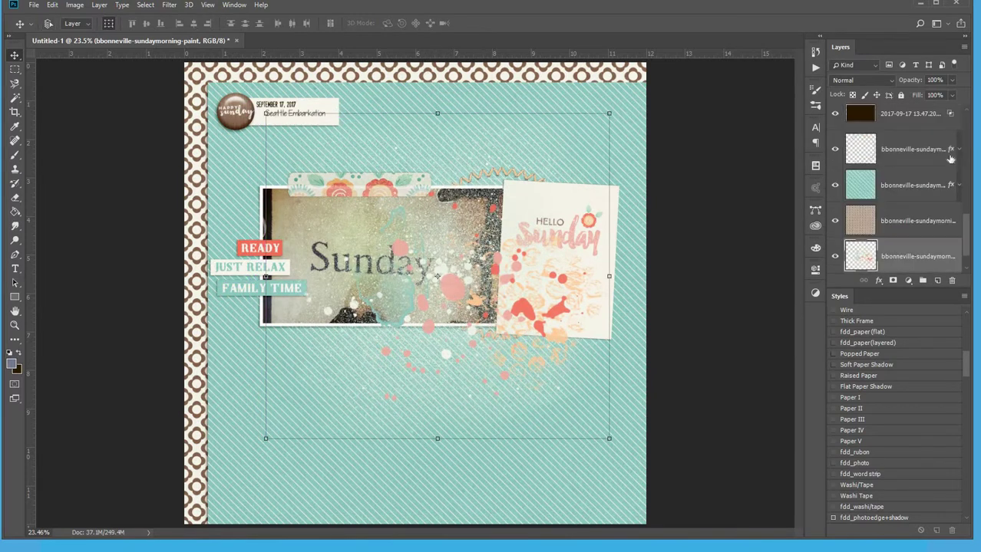
scroll(927, 232, "down", 1)
scroll(679, 264, "down", 1)
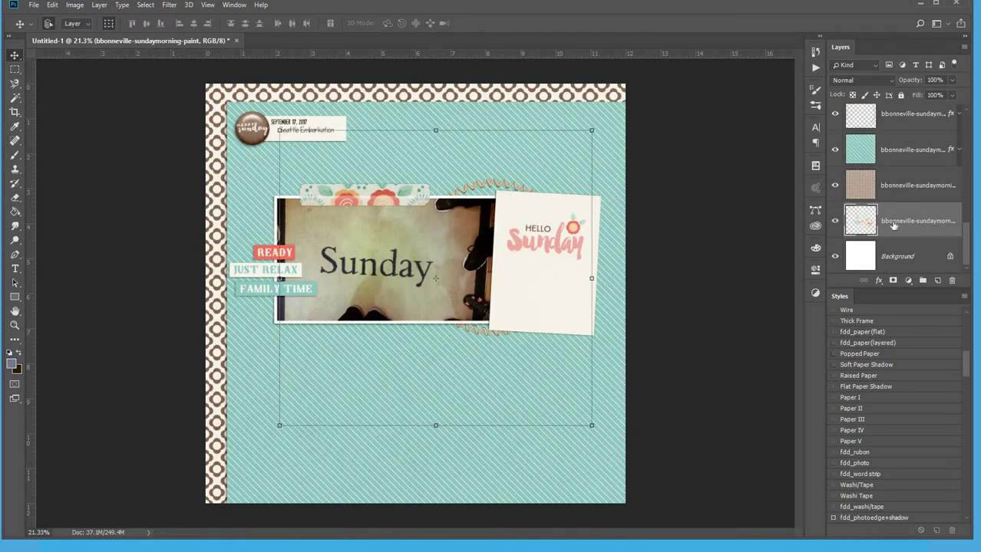
left_click_drag(892, 224, 893, 145)
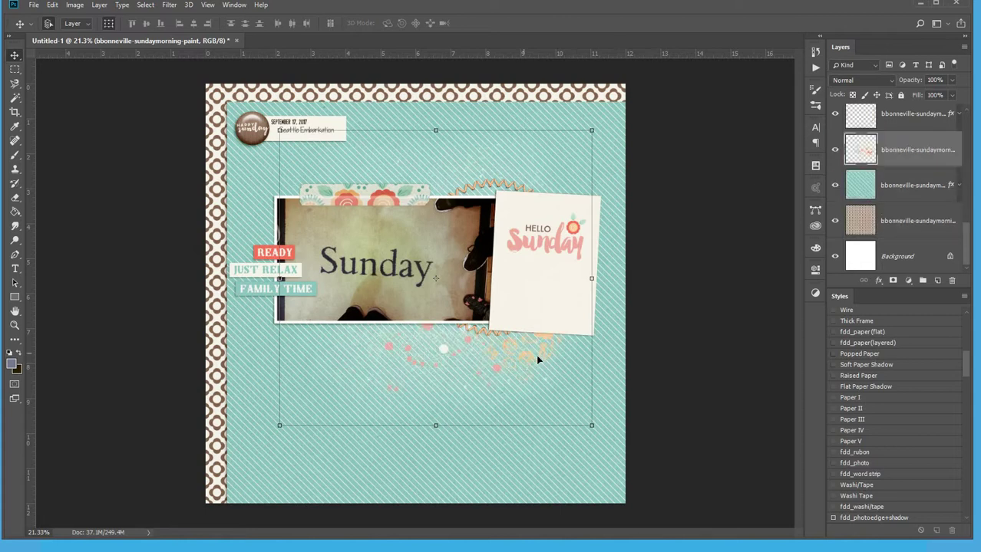
Shift the paint splatter slightly right and up behind the photo and card
mouse_move(534, 358)
left_mouse_down()
mouse_move(467, 340)
mouse_move(388, 302)
left_mouse_up()
key("ctrl+z")
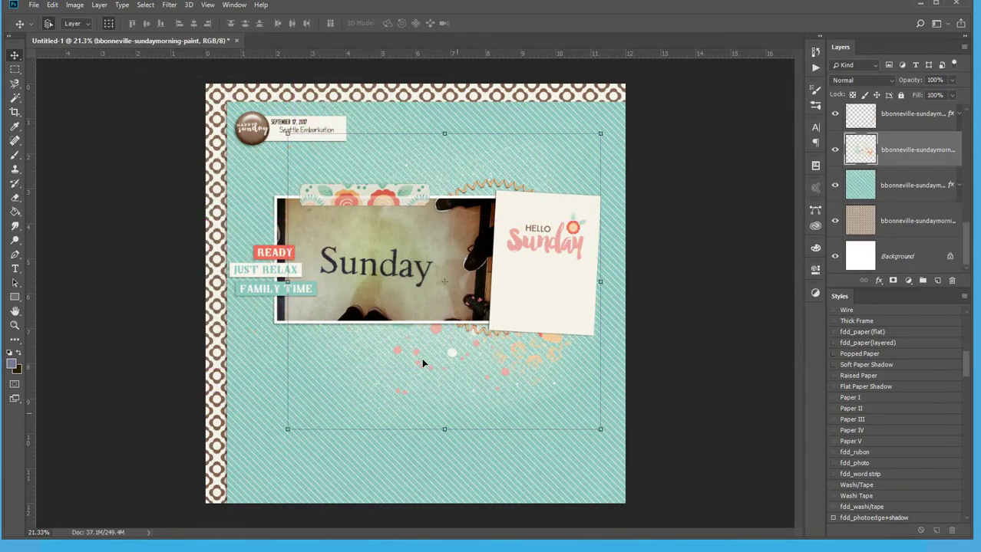
left_click_drag(419, 356, 418, 349)
Try the Paint - Texture IA - Hard, Paint - Texture IIA and Paint - Texture IA - OVERLAY styles on the paint splatter
left_click(965, 455)
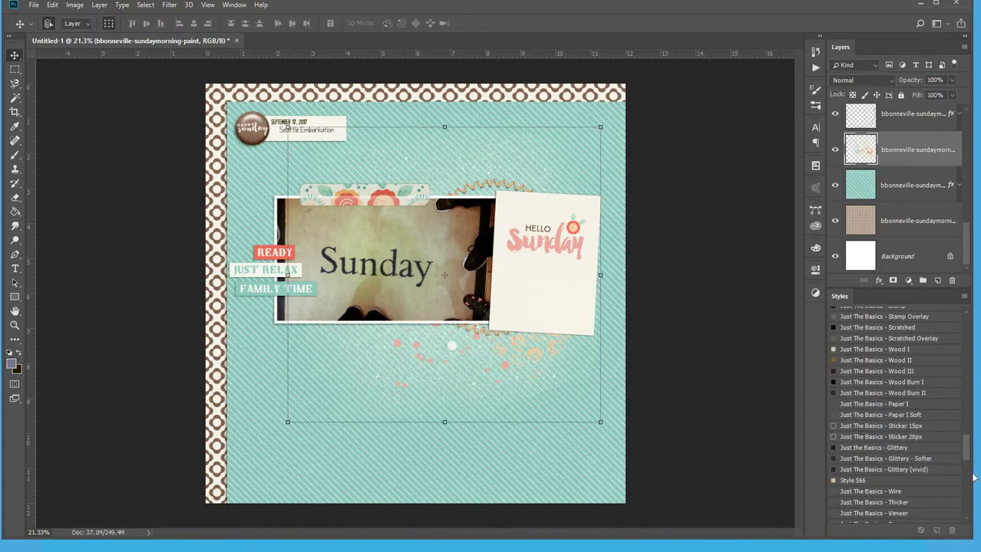
scroll(973, 483, "down", 5)
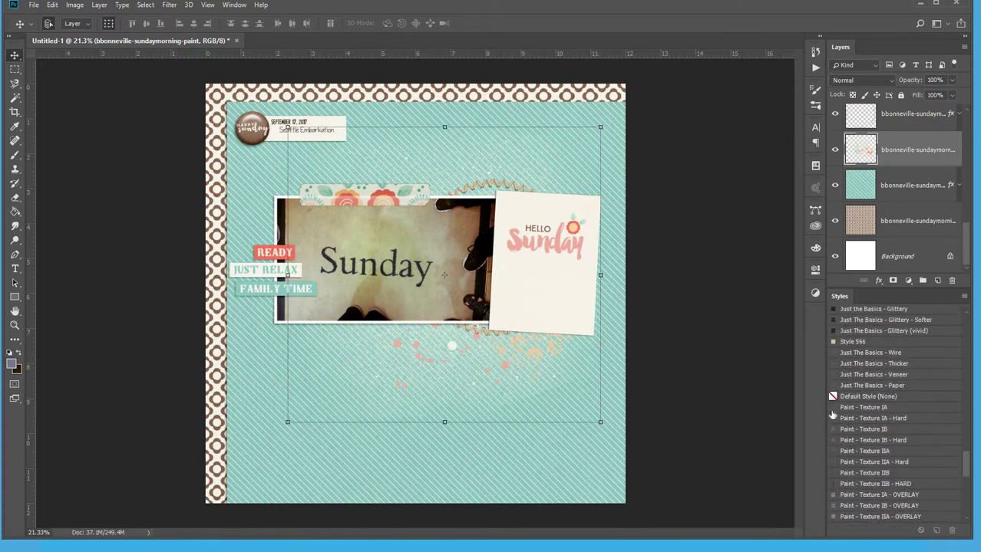
left_click(855, 421)
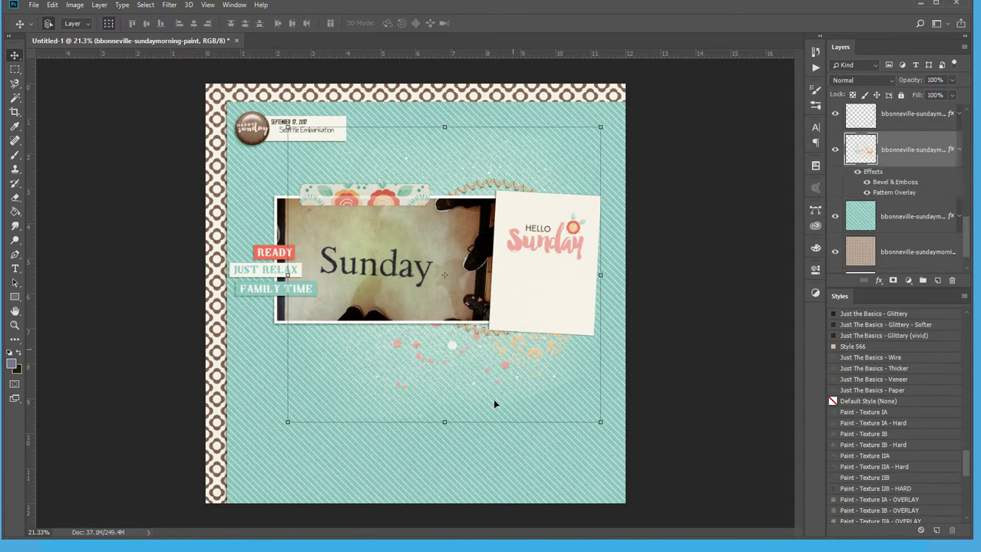
scroll(486, 398, "up", 2)
scroll(505, 375, "up", 3)
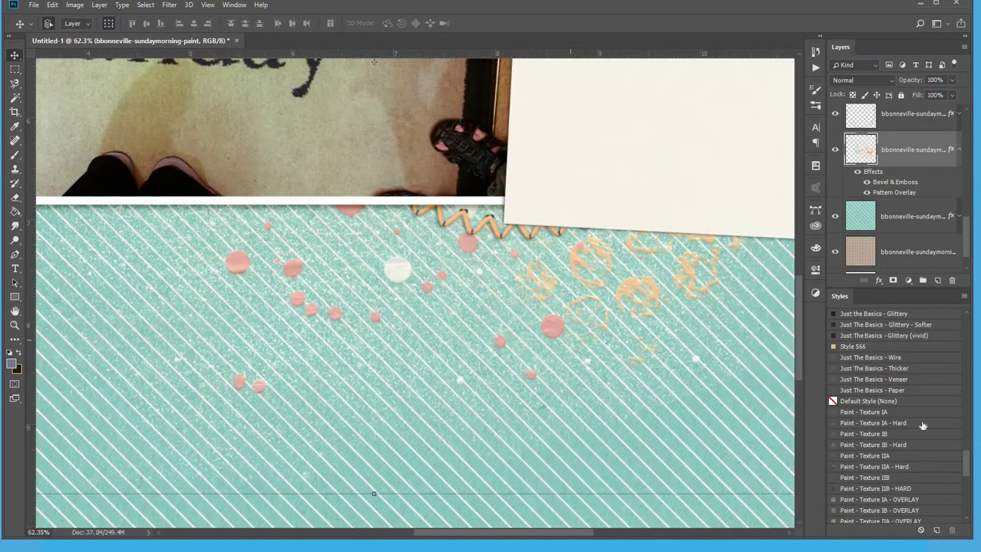
left_click(880, 458)
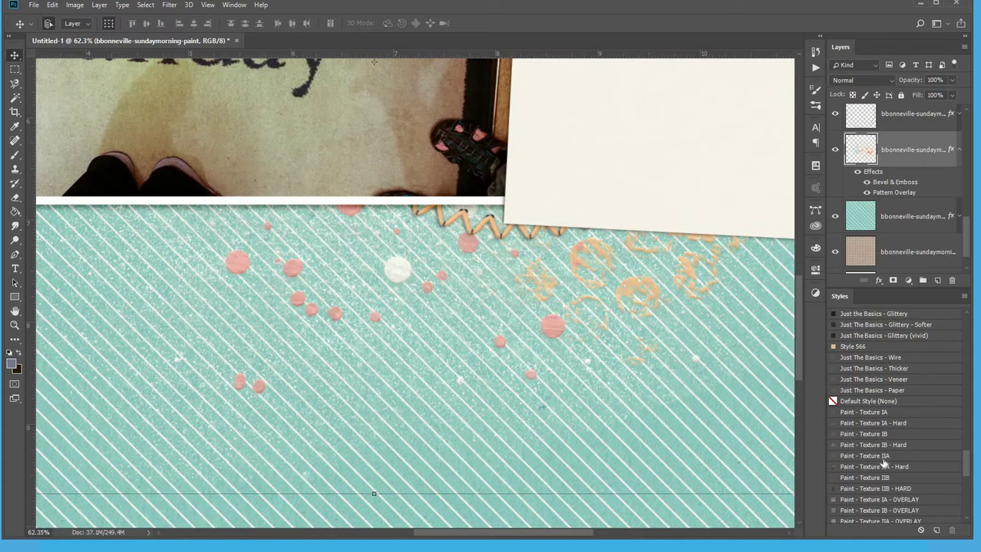
left_click(890, 499)
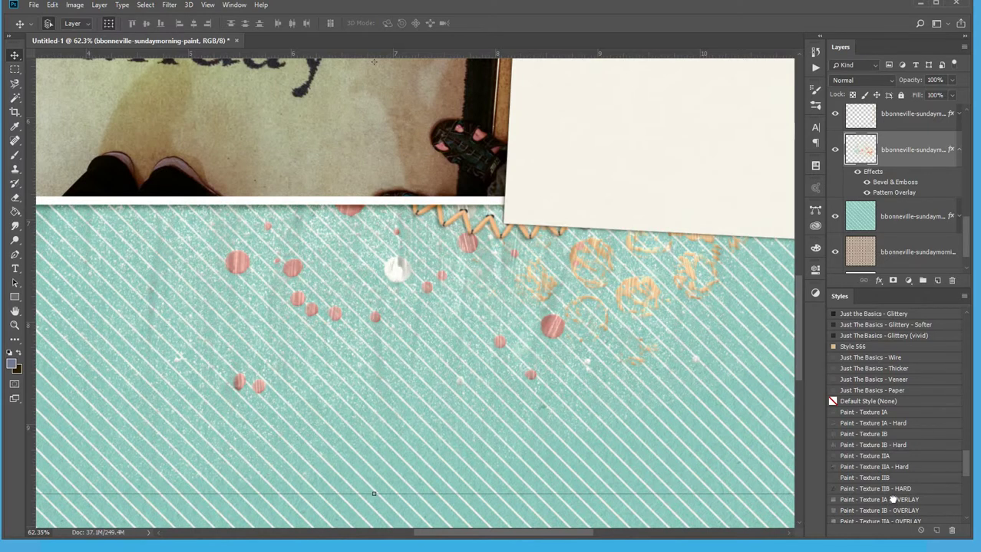
left_click(892, 500)
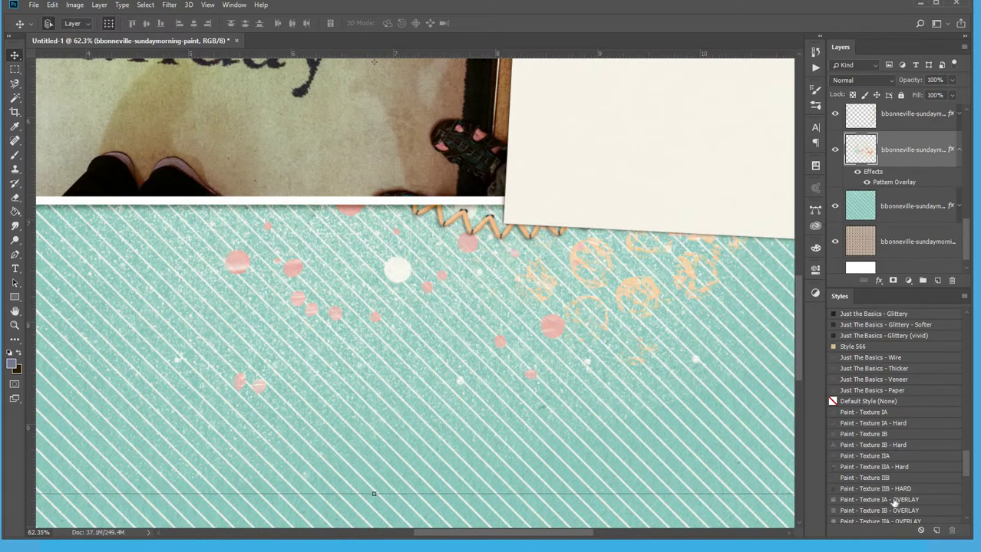
Apply the Paint - Texture IA style to the paint splatter and leave all layers deselected
left_click(882, 413)
scroll(325, 307, "down", 3)
scroll(326, 308, "down", 2)
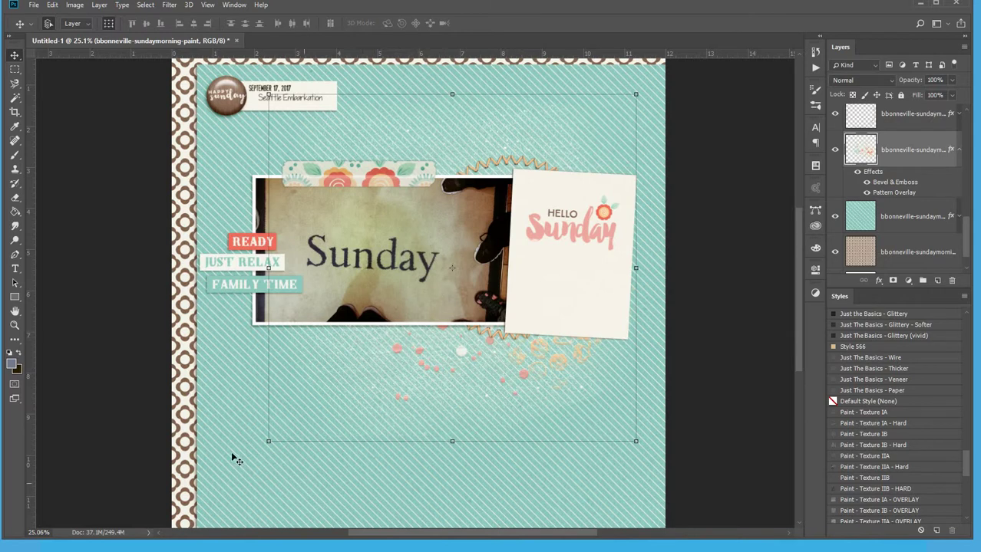
left_click(445, 324, "ctrl")
scroll(445, 323, "down", 1)
scroll(445, 322, "down", 1)
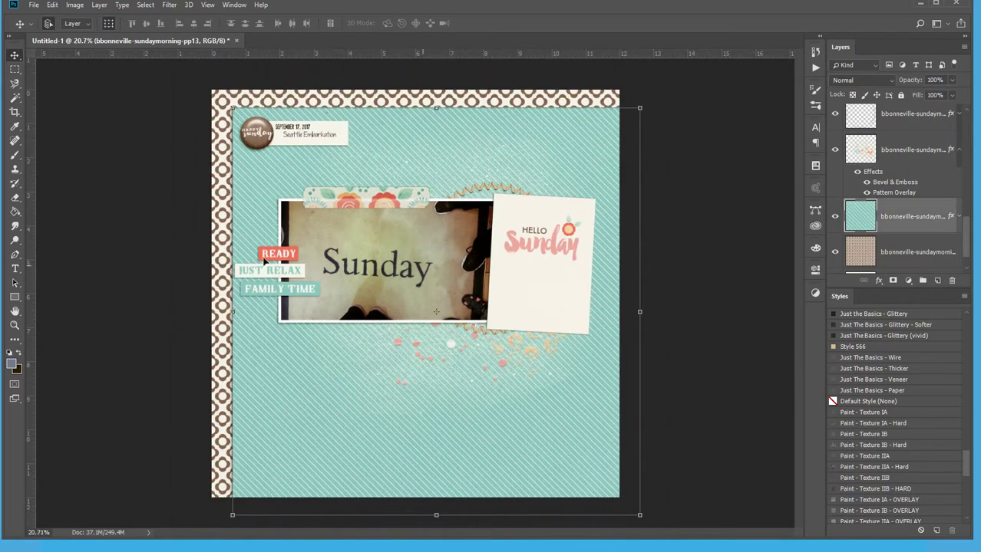
left_click(643, 369)
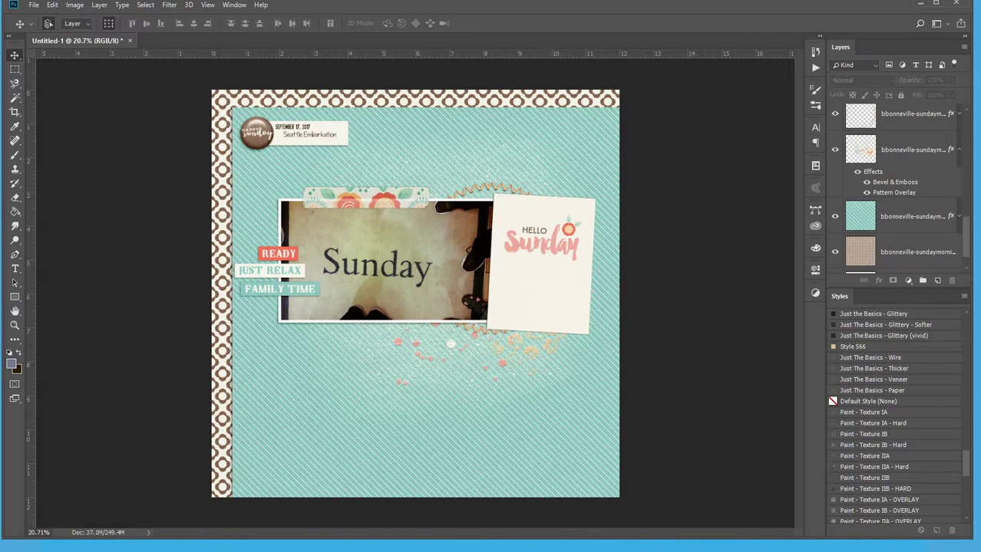
Switch to the browser, compare the page side by side with the frosty soccer days layout, and return to Photoshop
left_click(103, 529)
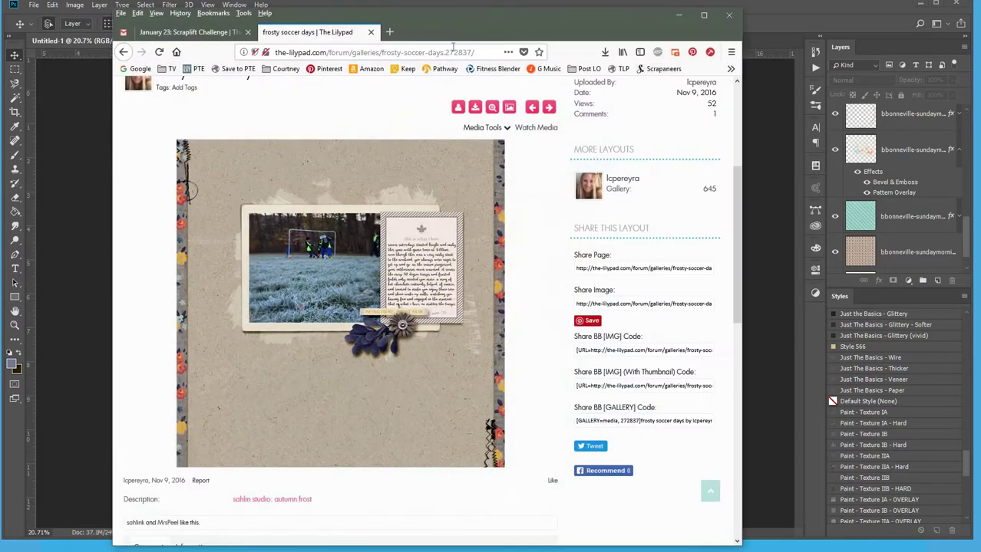
left_click_drag(870, 40, 880, 17)
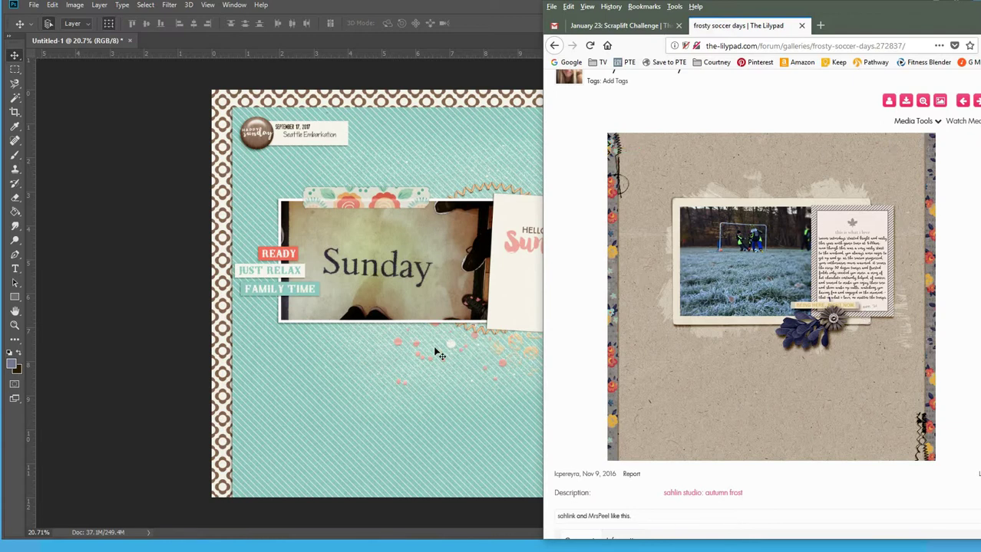
left_click_drag(913, 12, 673, 18)
left_click(674, 15)
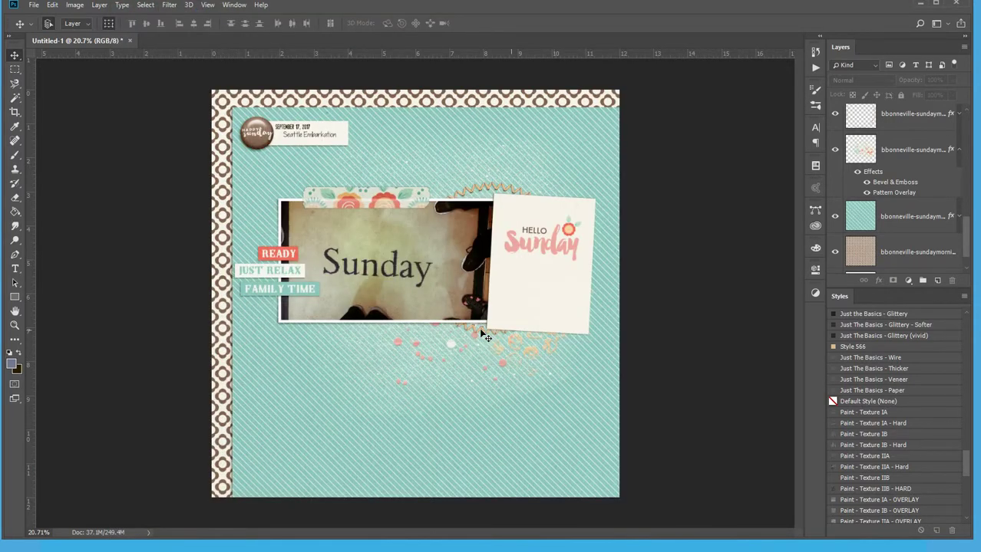
Enlarge the orange zigzag stitching slightly so it extends further beyond the photo's lower edge
left_click(417, 335)
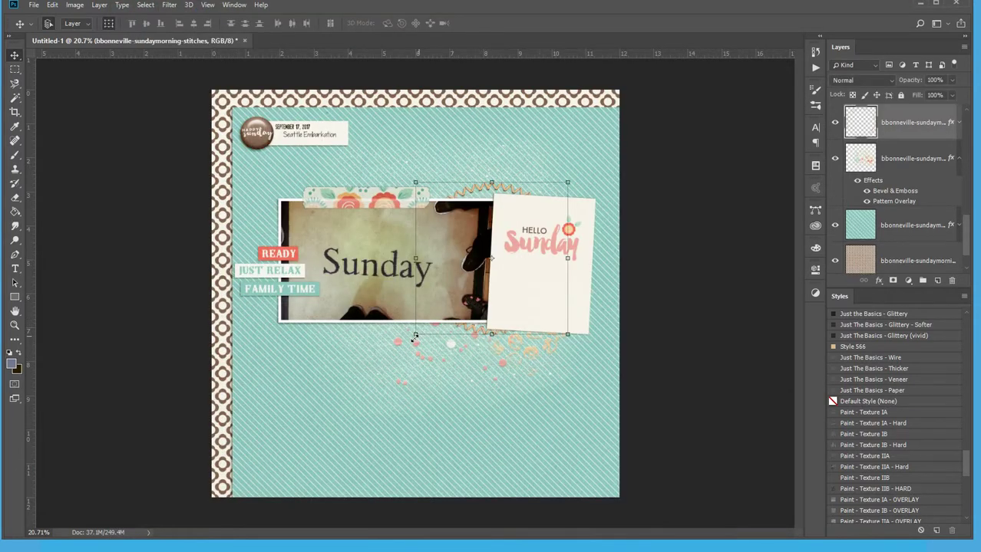
left_click_drag(415, 336, 408, 343)
key("Return")
left_click(723, 314)
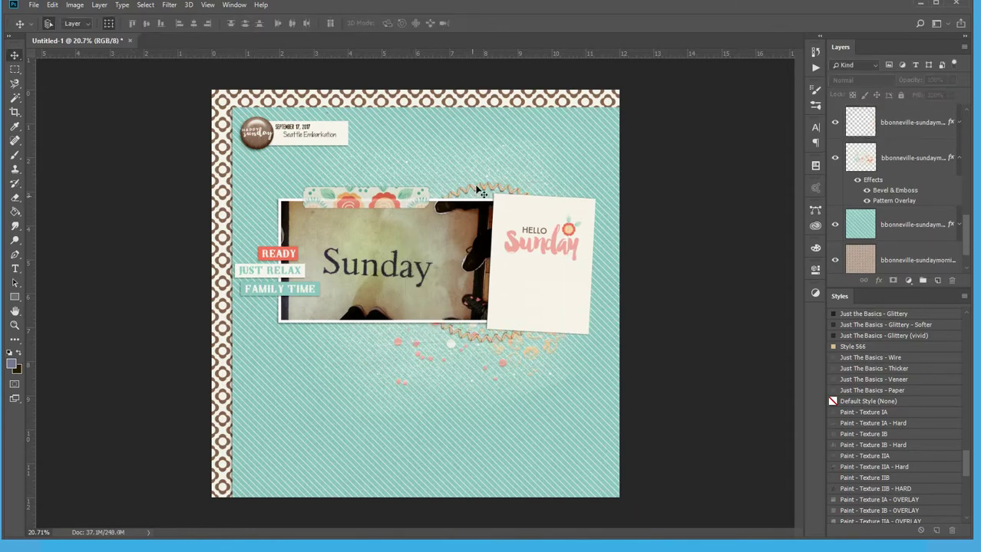
left_click(482, 191)
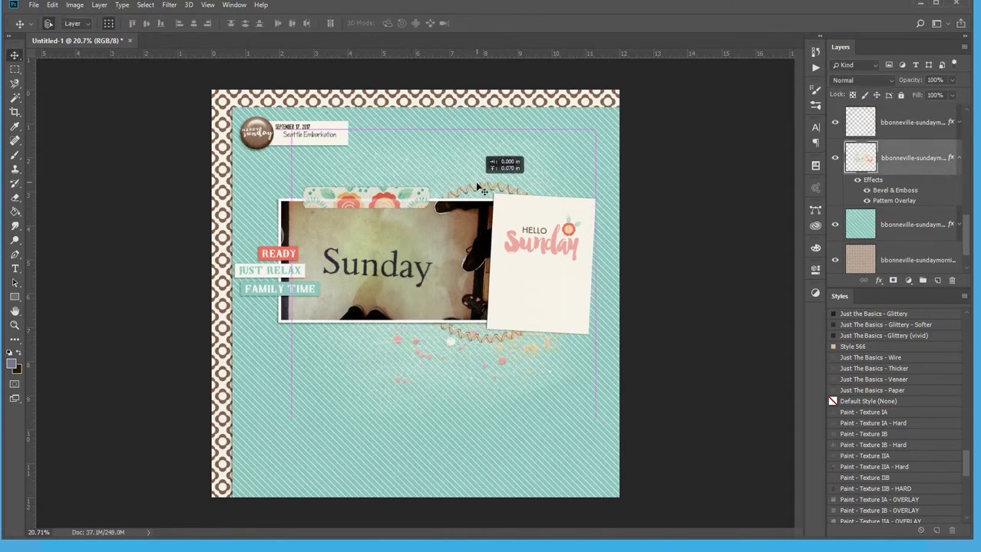
left_click_drag(477, 185, 477, 185)
key("ctrl+z")
left_click(722, 283)
scroll(494, 178, "up", 4)
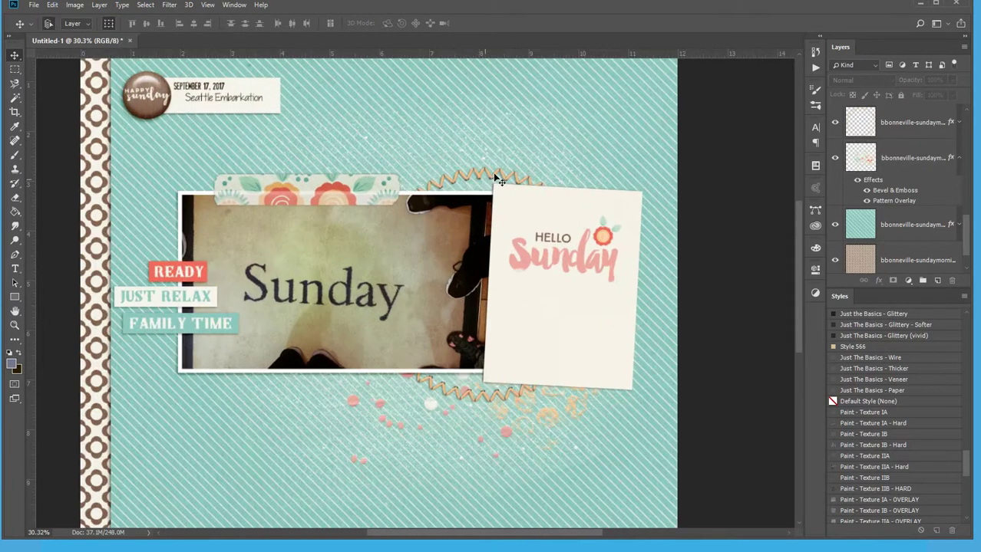
Nudge the orange zigzag stitching slightly to the right behind the photo and journal card, leaving all layers deselected
left_click(498, 181)
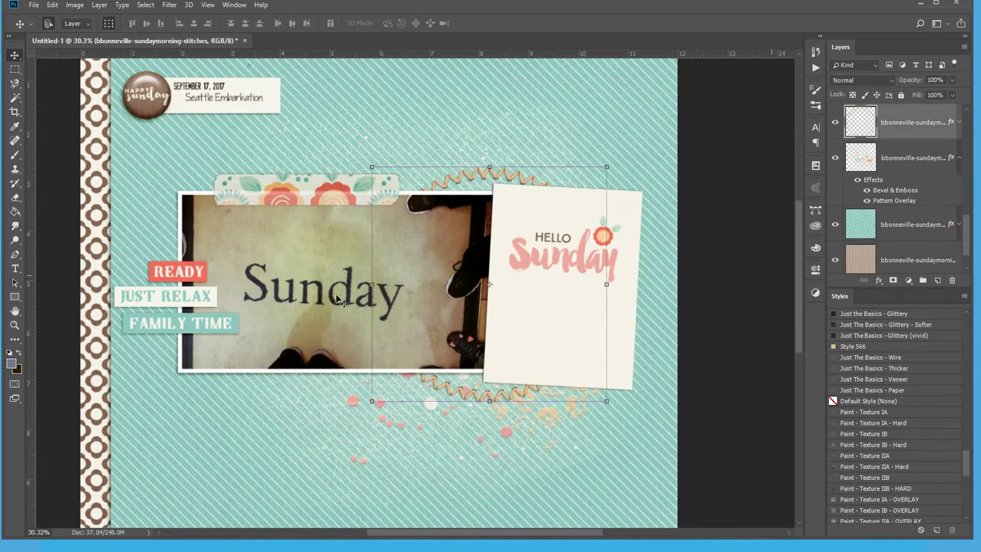
left_click(768, 278)
Examine the zigzag stitching and paint splatter below the photo up close, the whole page's composition and the layer stack
scroll(549, 314, "down", 5)
scroll(517, 342, "up", 6)
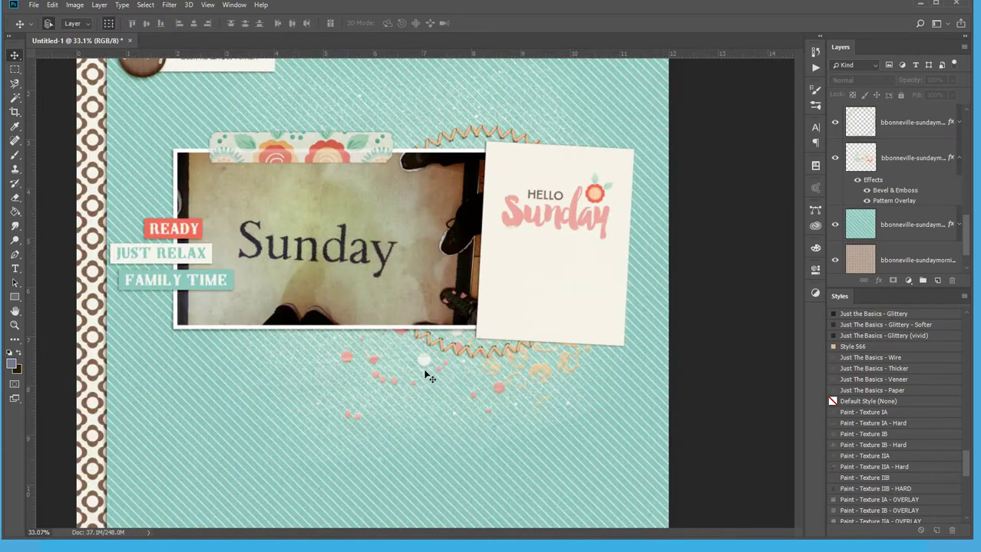
scroll(430, 378, "up", 3)
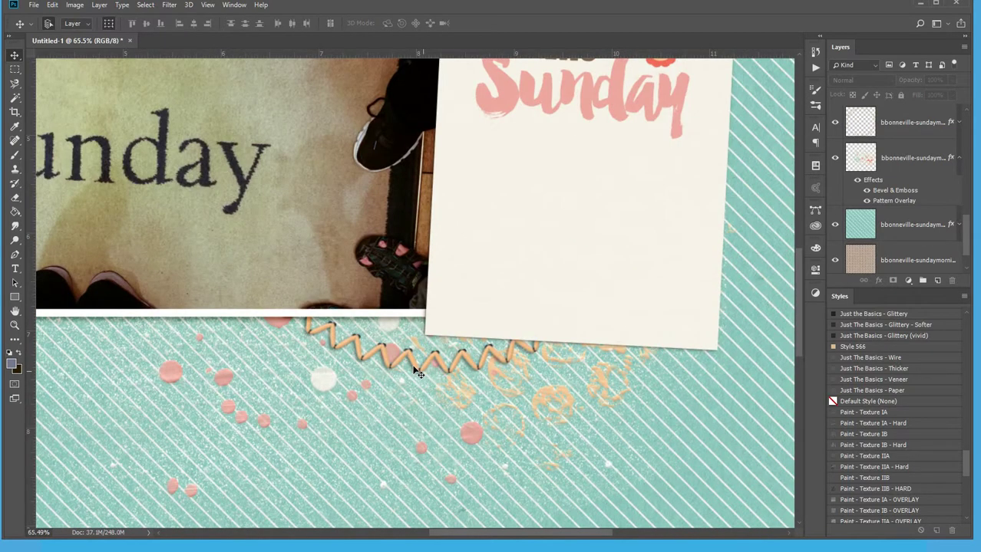
scroll(418, 374, "up", 2)
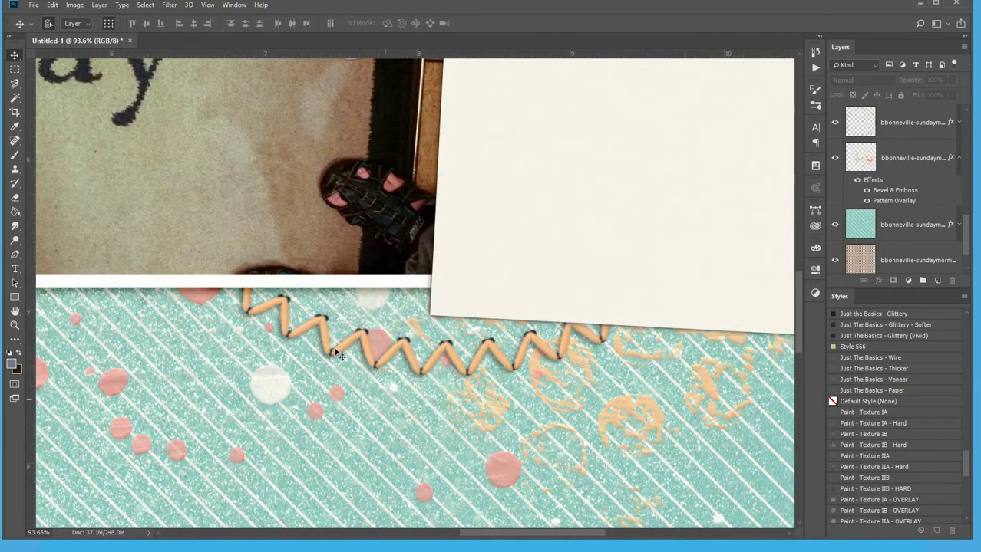
scroll(426, 354, "down", 2)
scroll(427, 354, "down", 8)
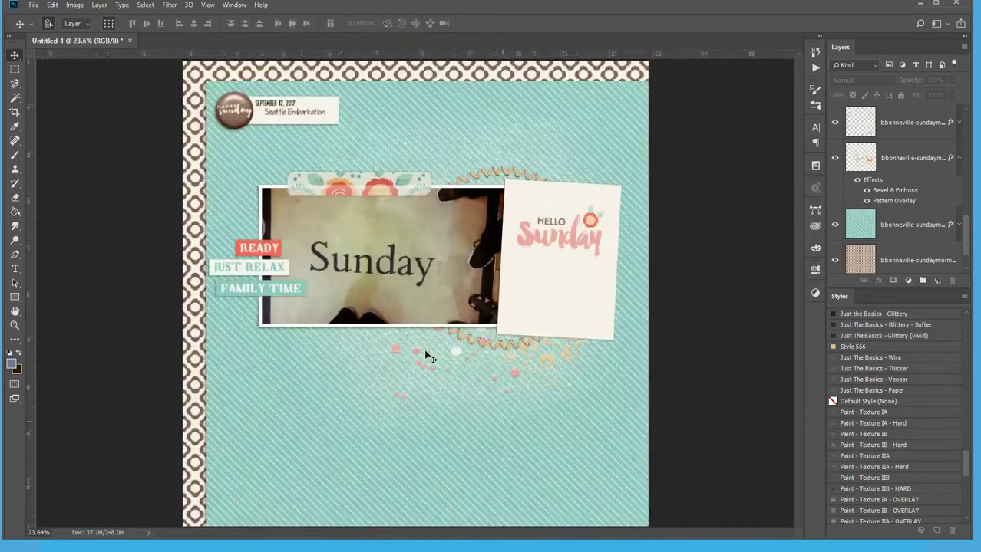
scroll(136, 212, "up", 2)
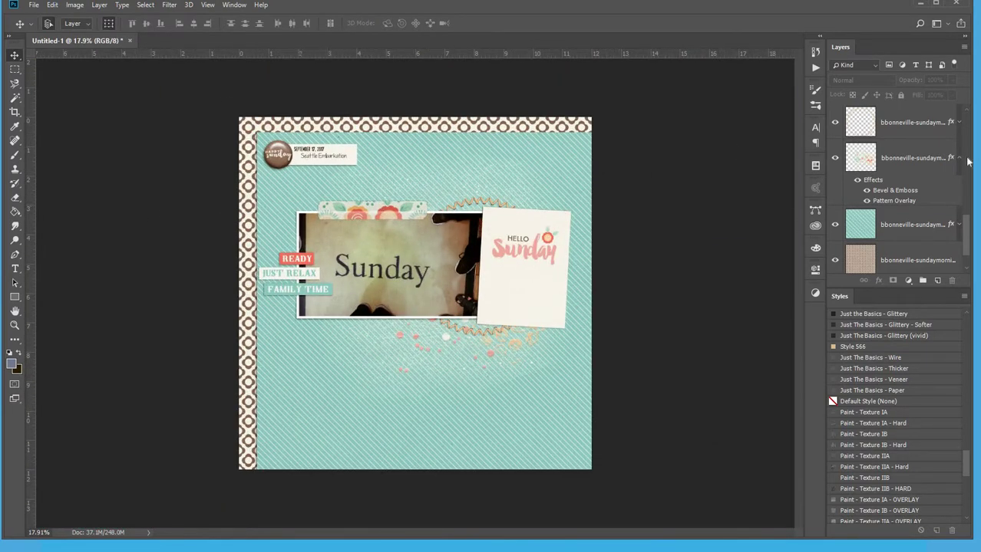
scroll(959, 162, "up", 5)
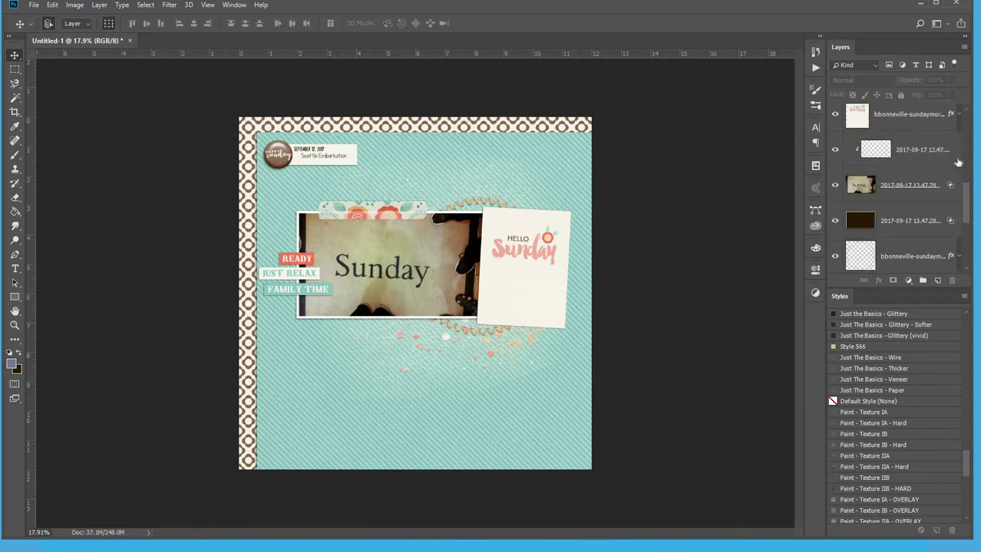